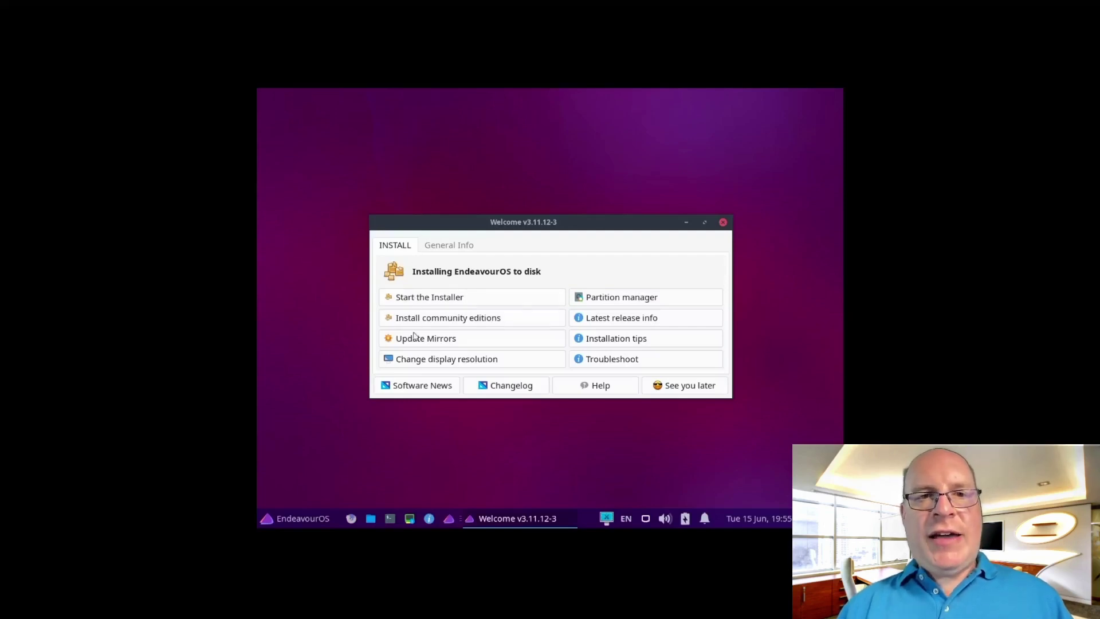
Pick 1920x1080 in the display resolution chooser and apply it with Set and quit
{"action": "left_click", "coordinate": [416, 361]}
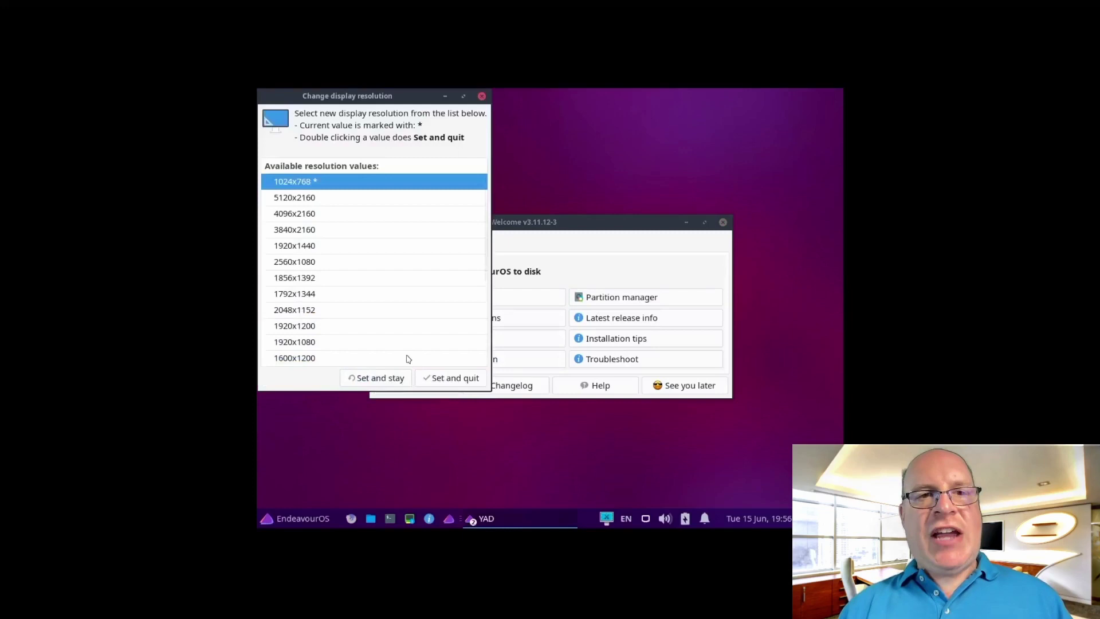
{"action": "left_click", "coordinate": [315, 343]}
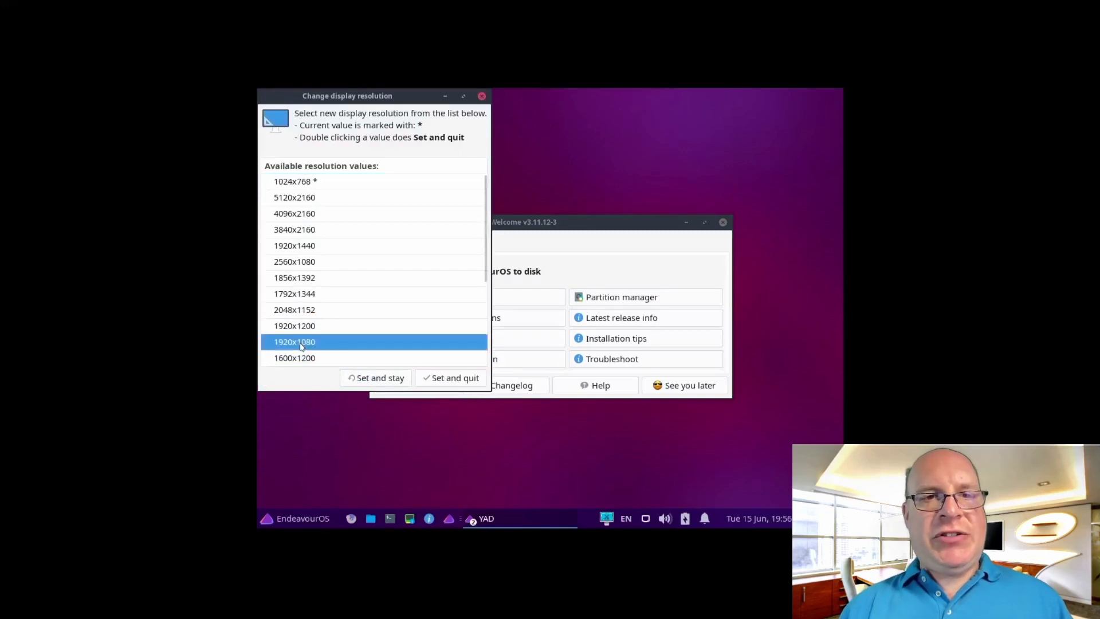
{"action": "left_click", "coordinate": [445, 378]}
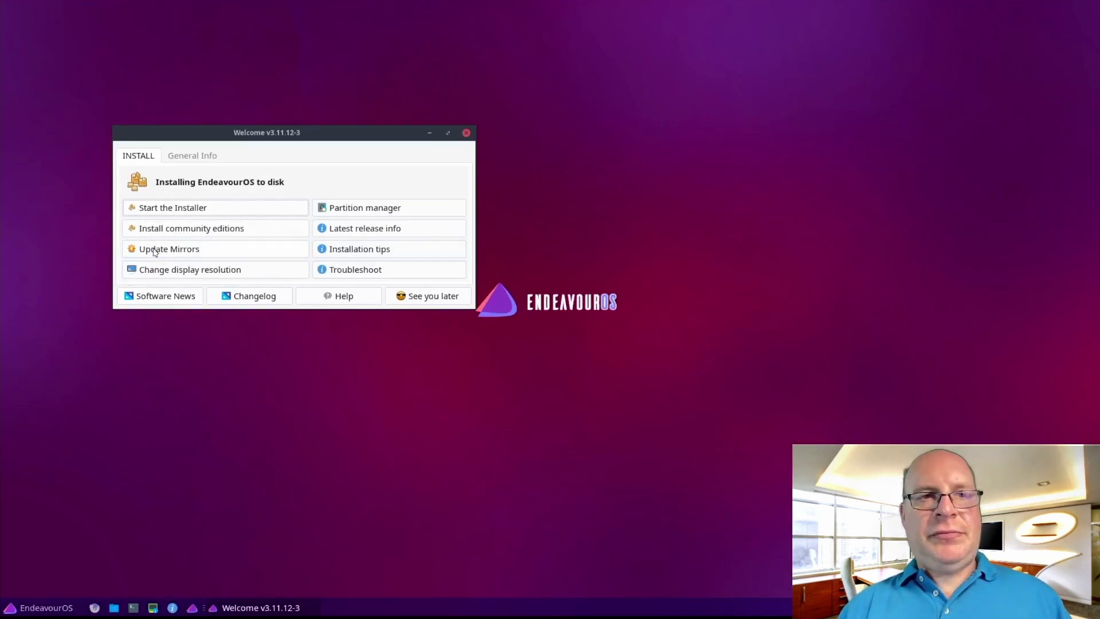
Rank US https mirrors with a maximum of 5 and save them to /etc/pacman.d/mirrorlist
{"action": "left_click", "coordinate": [155, 252]}
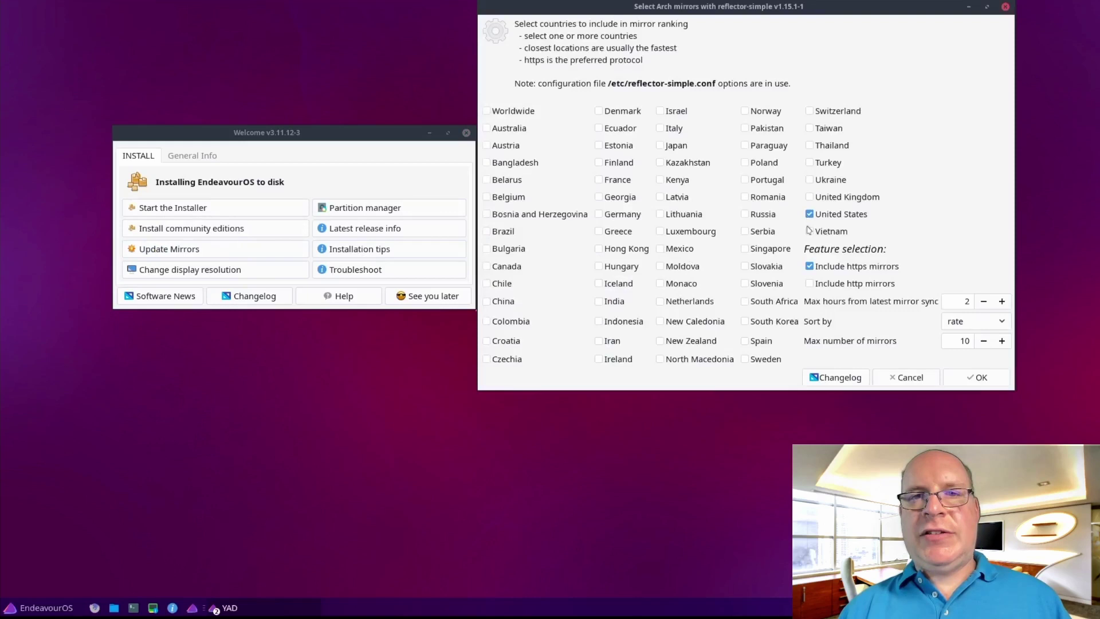
{"action": "double_click", "coordinate": [968, 341]}
{"action": "type", "text": "5"}
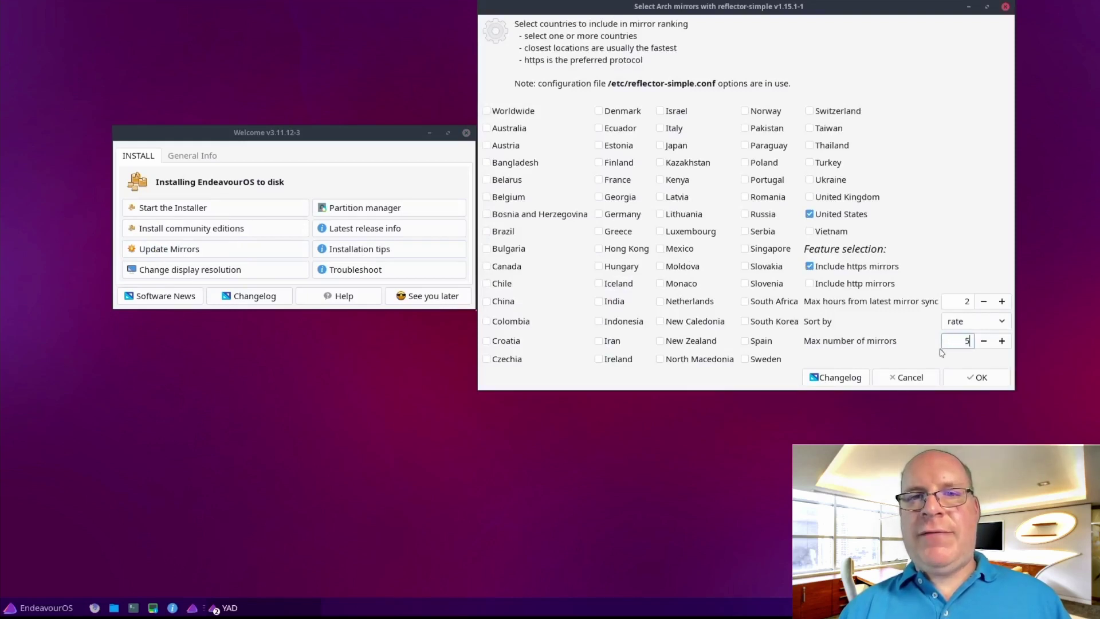
{"action": "left_click", "coordinate": [979, 379]}
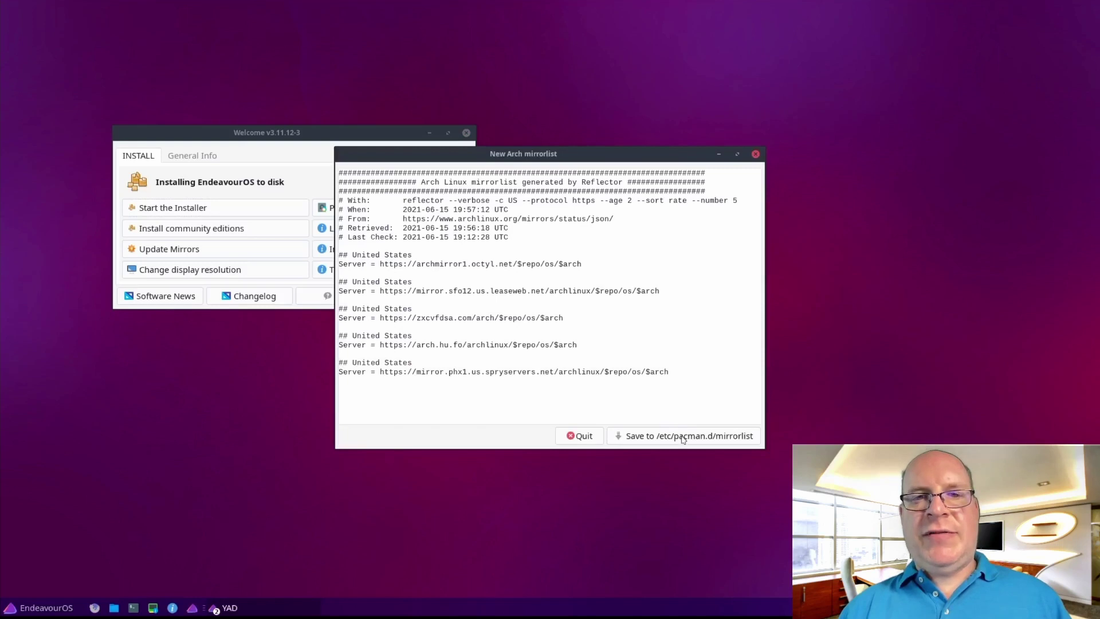
{"action": "left_click", "coordinate": [682, 437]}
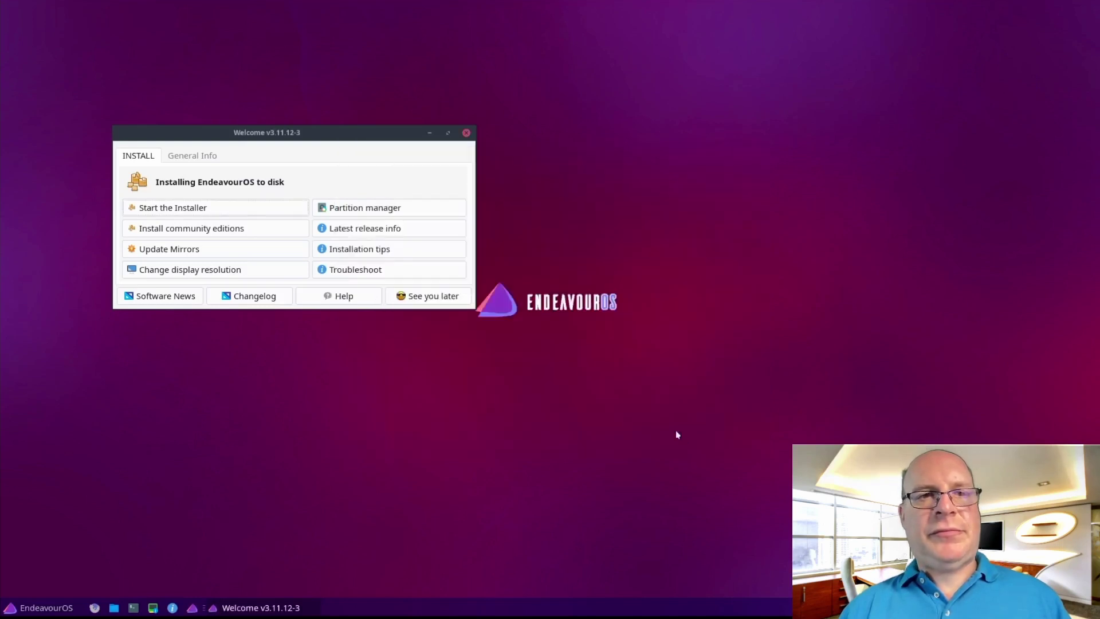
Launch the Online installer, move its window up-left, and view then dismiss the About information
{"action": "left_click", "coordinate": [174, 208]}
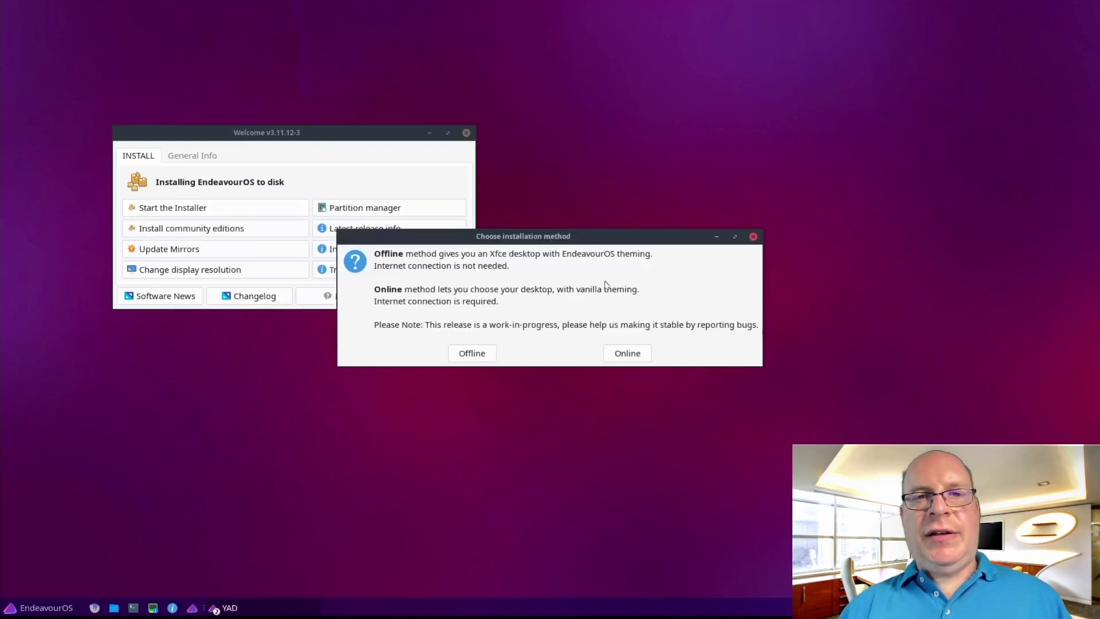
{"action": "left_click", "coordinate": [630, 353]}
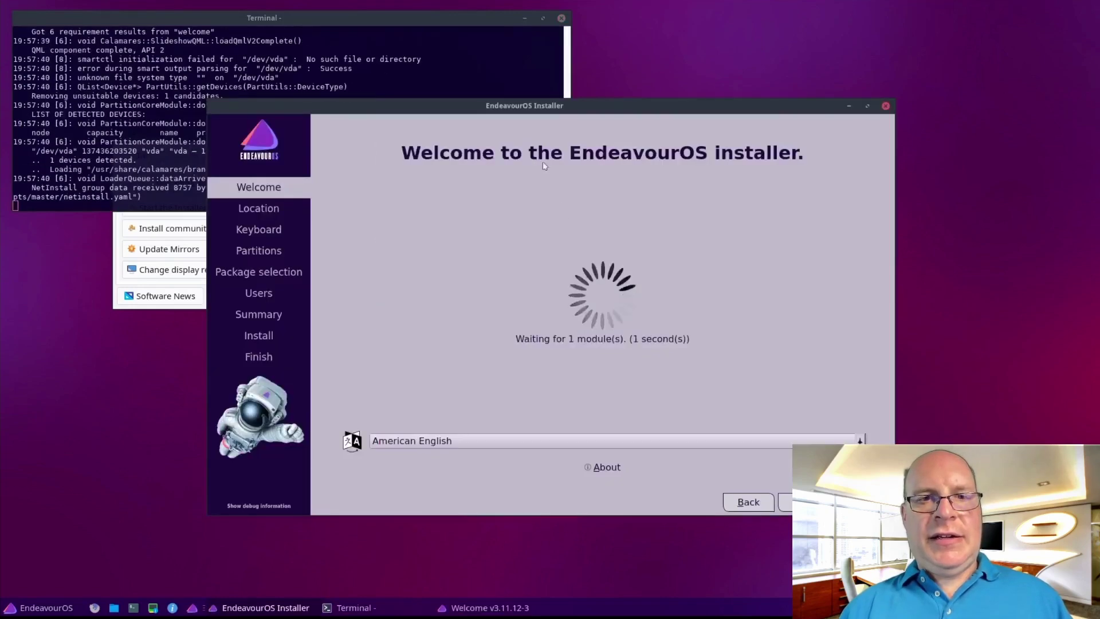
{"action": "left_click_drag", "start_coordinate": [492, 107], "coordinate": [379, 51]}
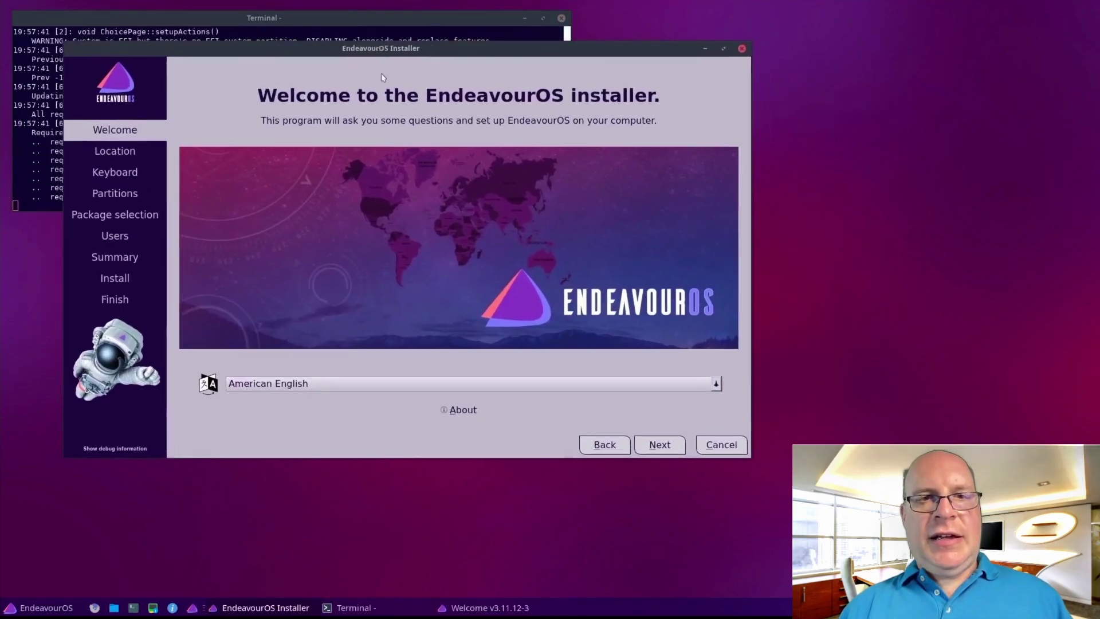
{"action": "left_click", "coordinate": [461, 410]}
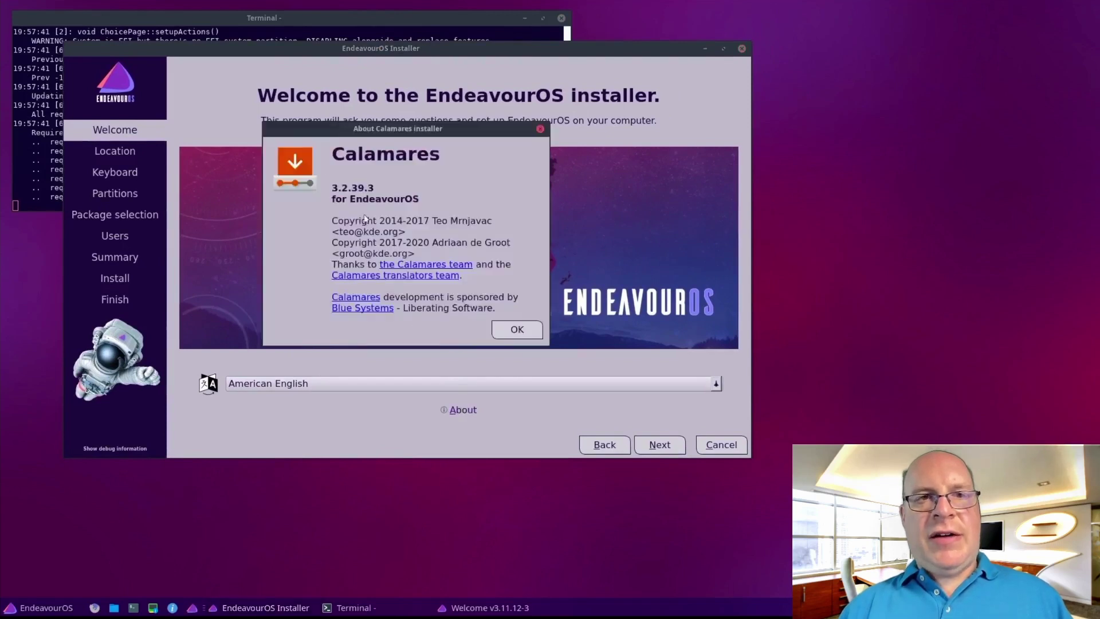
{"action": "left_click", "coordinate": [518, 330]}
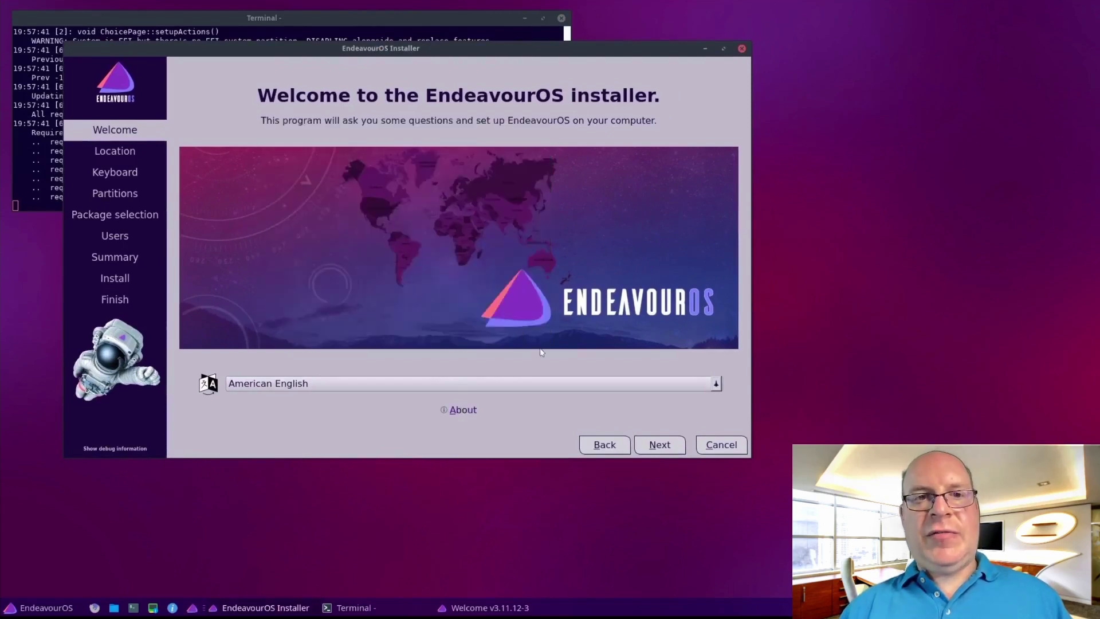
Accept the America/Los Angeles timezone and English (US) keyboard, then select Manual partitioning
{"action": "left_click", "coordinate": [660, 445]}
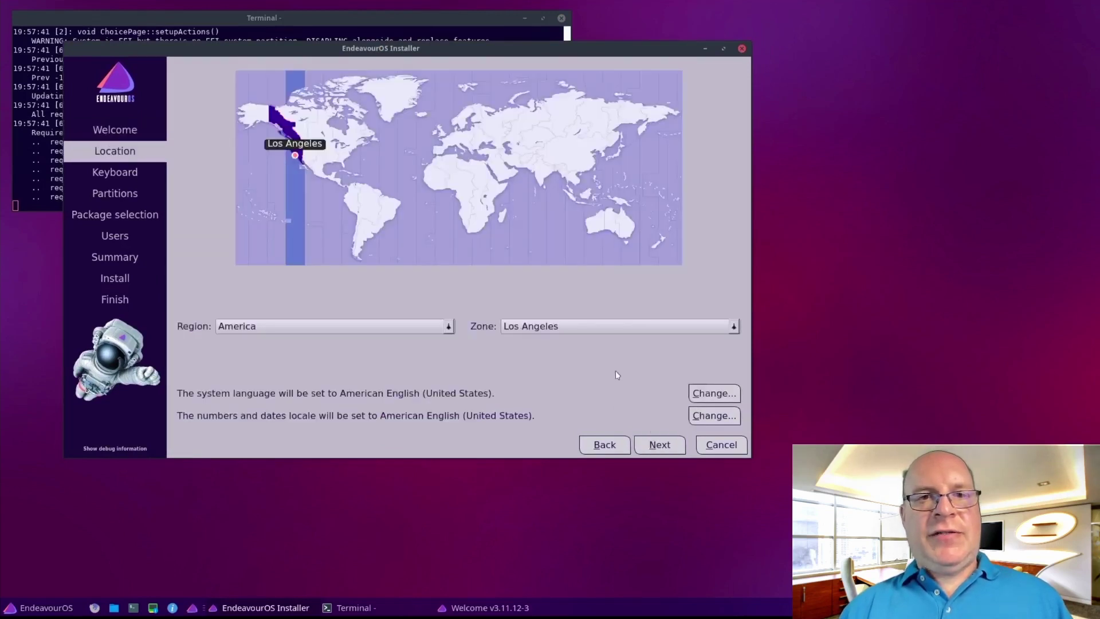
{"action": "left_click", "coordinate": [654, 447]}
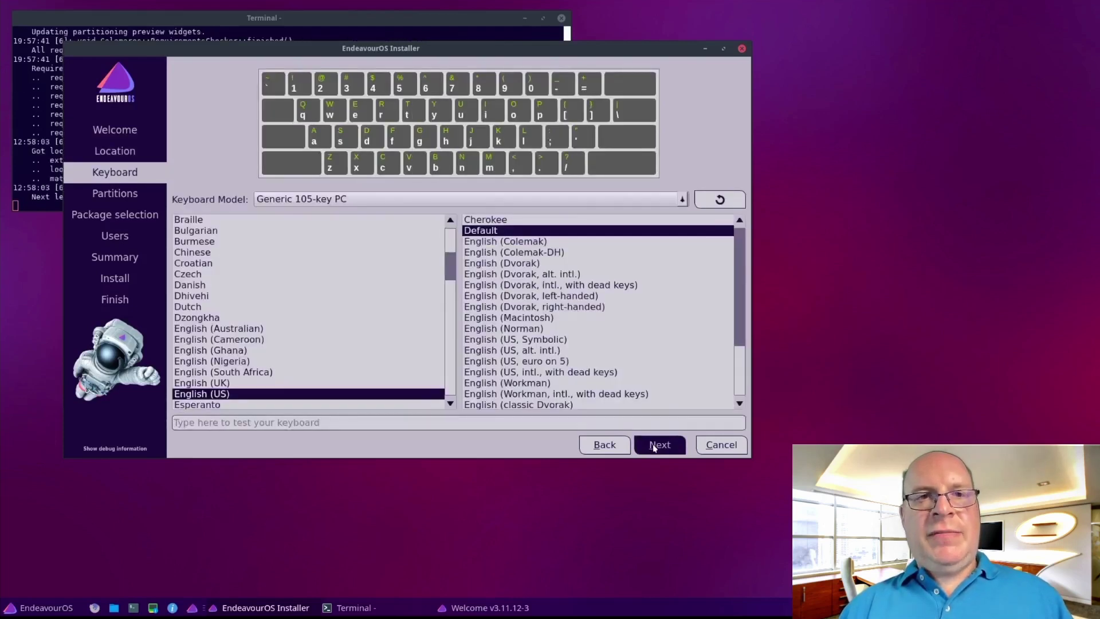
{"action": "left_click", "coordinate": [655, 447]}
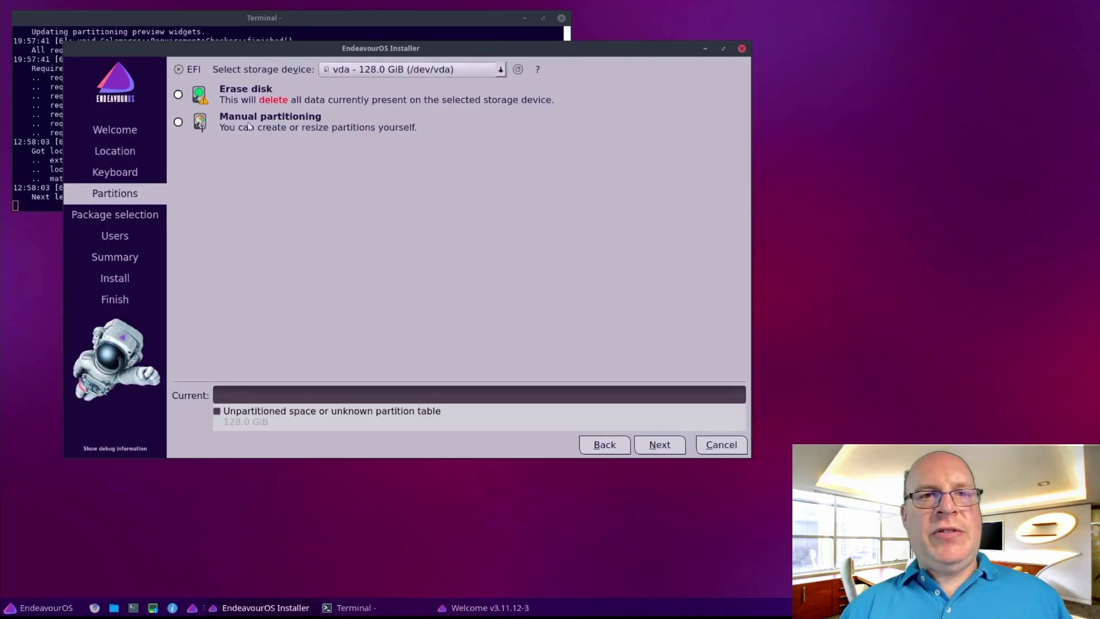
{"action": "left_click", "coordinate": [179, 123]}
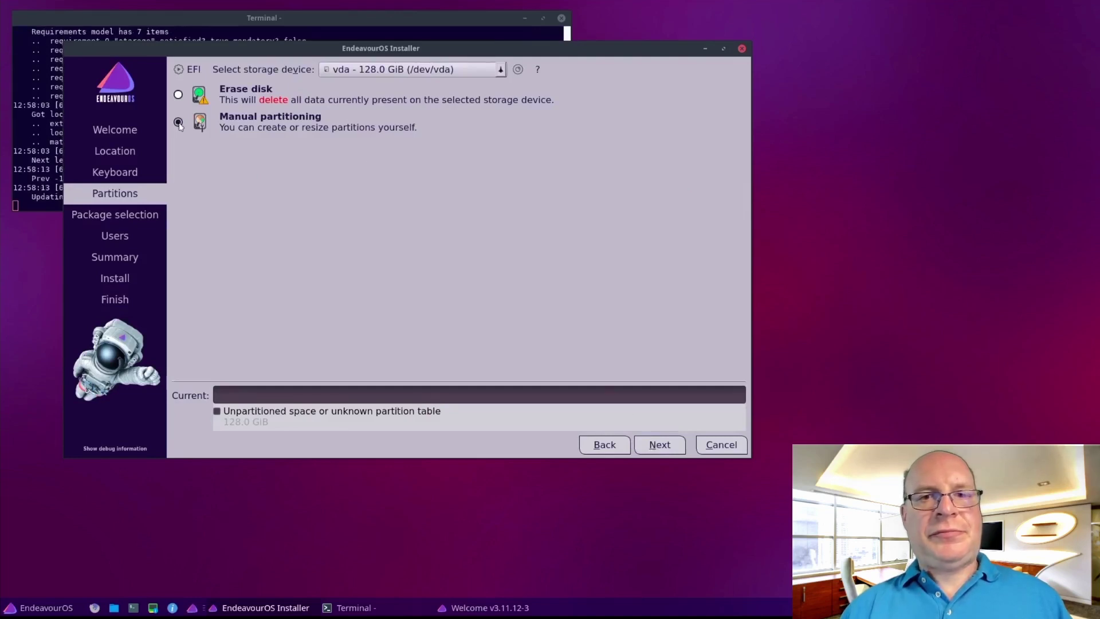
Create a new GPT partition table on the vda disk
{"action": "left_click", "coordinate": [660, 446]}
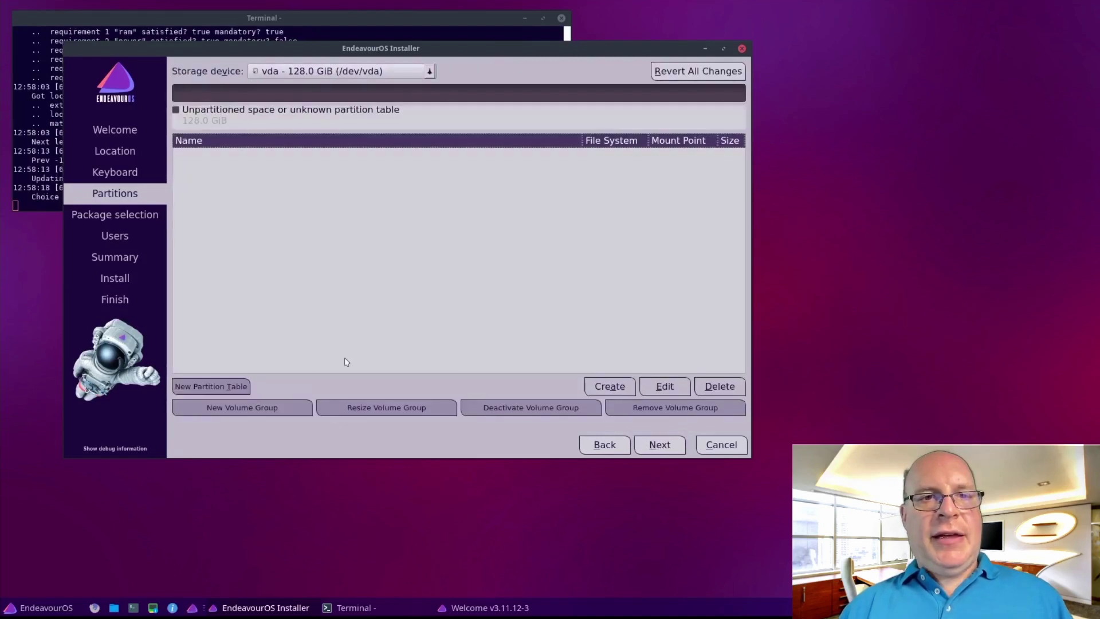
{"action": "left_click", "coordinate": [235, 381]}
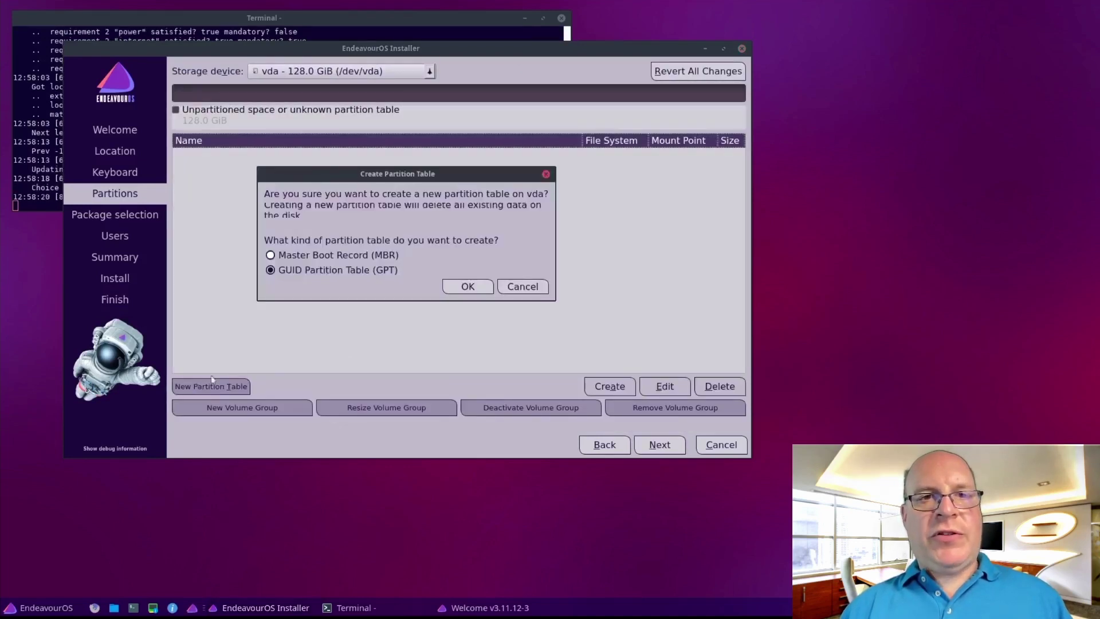
{"action": "left_click", "coordinate": [472, 289]}
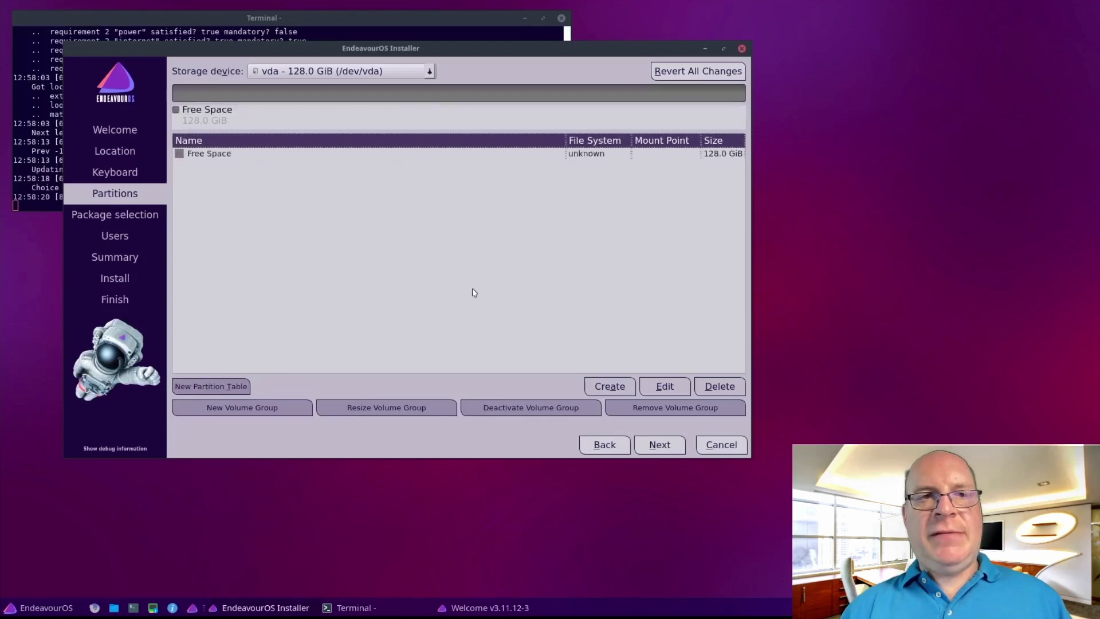
Add a 300 MiB fat32 partition mounted at /boot/efi with the boot flag
{"action": "double_click", "coordinate": [201, 155]}
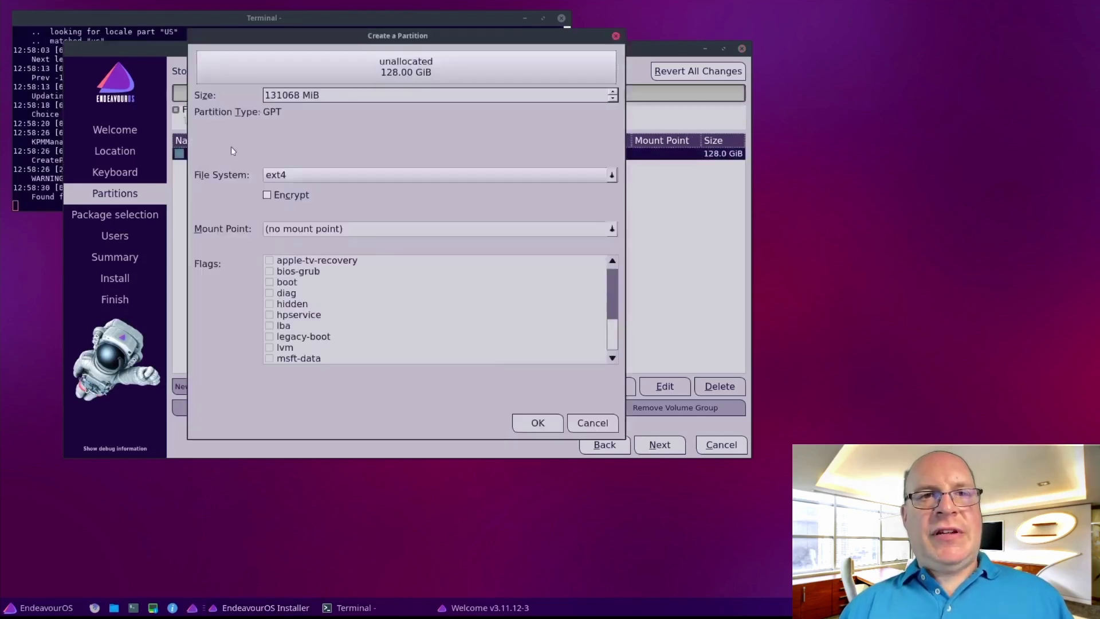
{"action": "left_click_drag", "start_coordinate": [300, 95], "coordinate": [252, 96]}
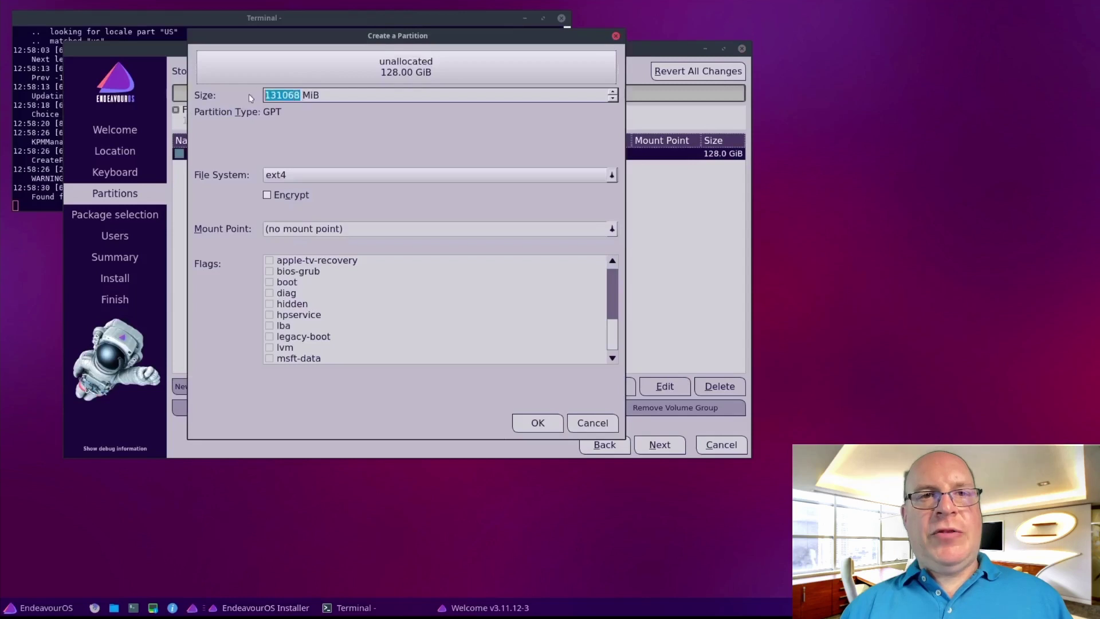
{"action": "type", "text": "300"}
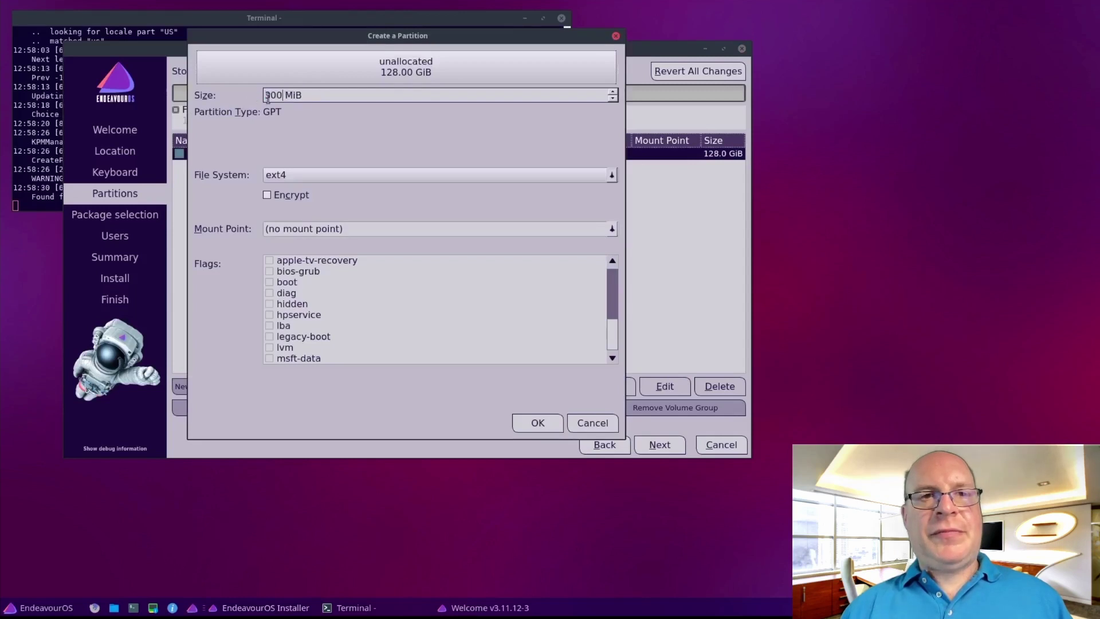
{"action": "left_click", "coordinate": [318, 176]}
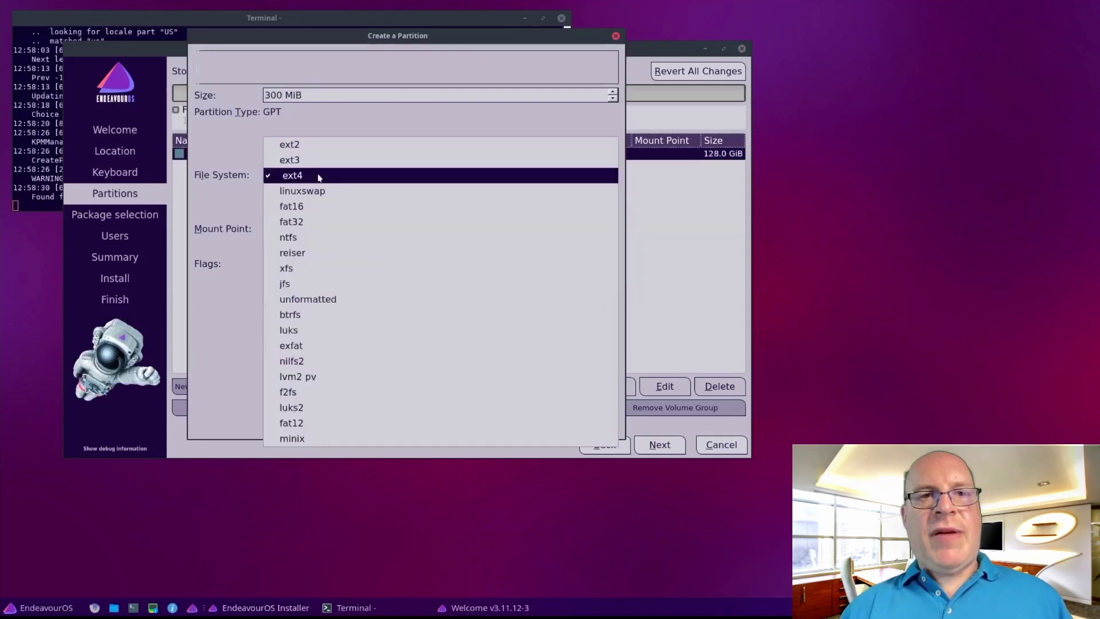
{"action": "left_click", "coordinate": [315, 221]}
{"action": "left_click", "coordinate": [585, 225]}
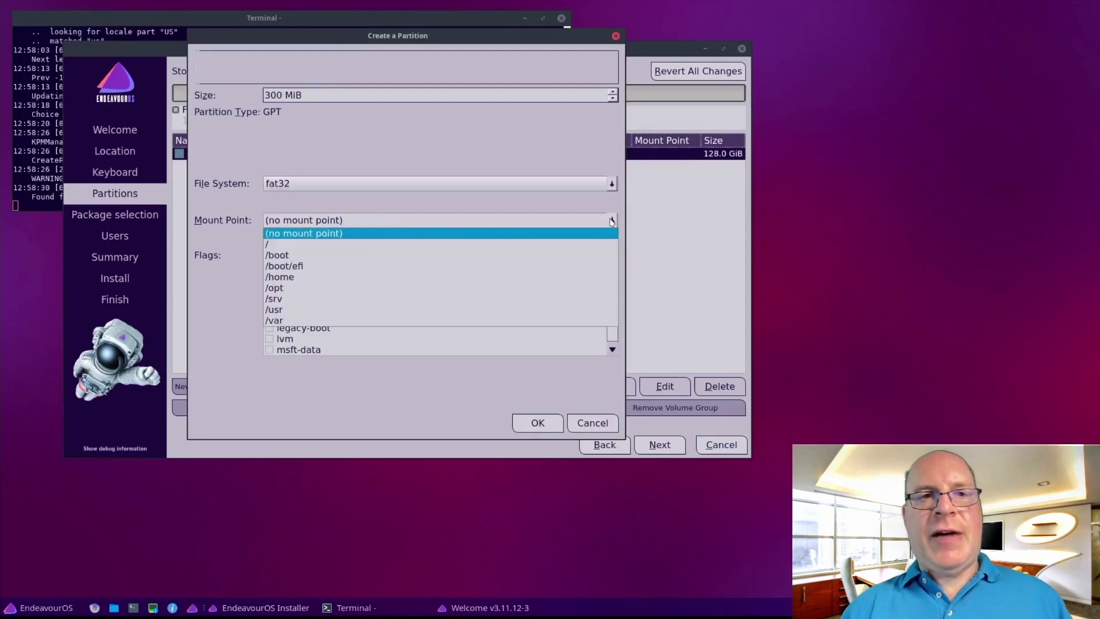
{"action": "left_click", "coordinate": [279, 268]}
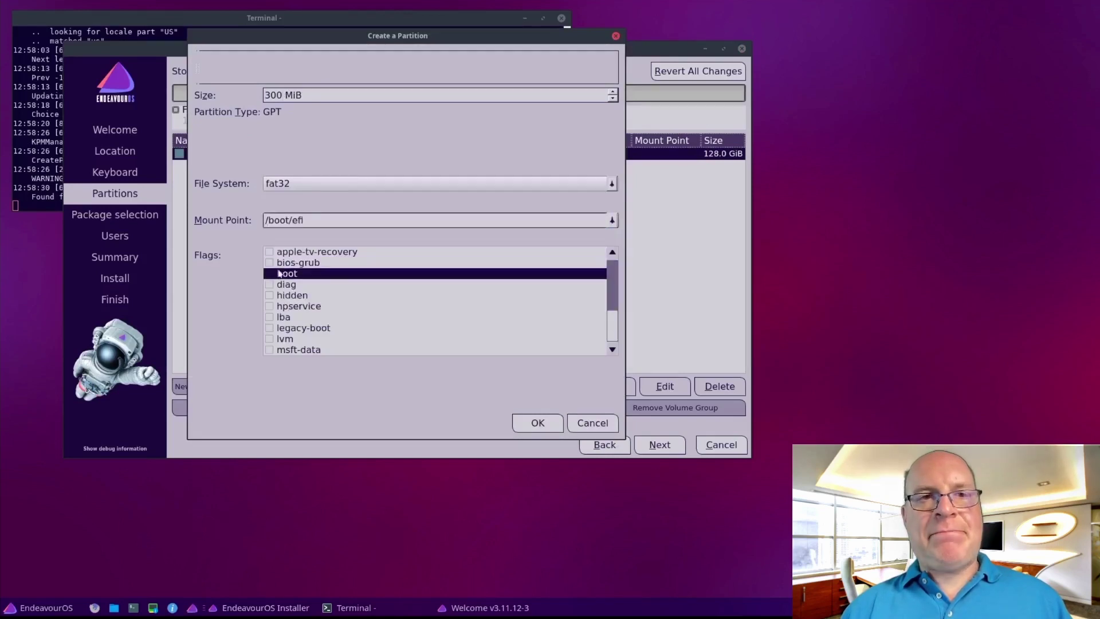
{"action": "left_click", "coordinate": [271, 274]}
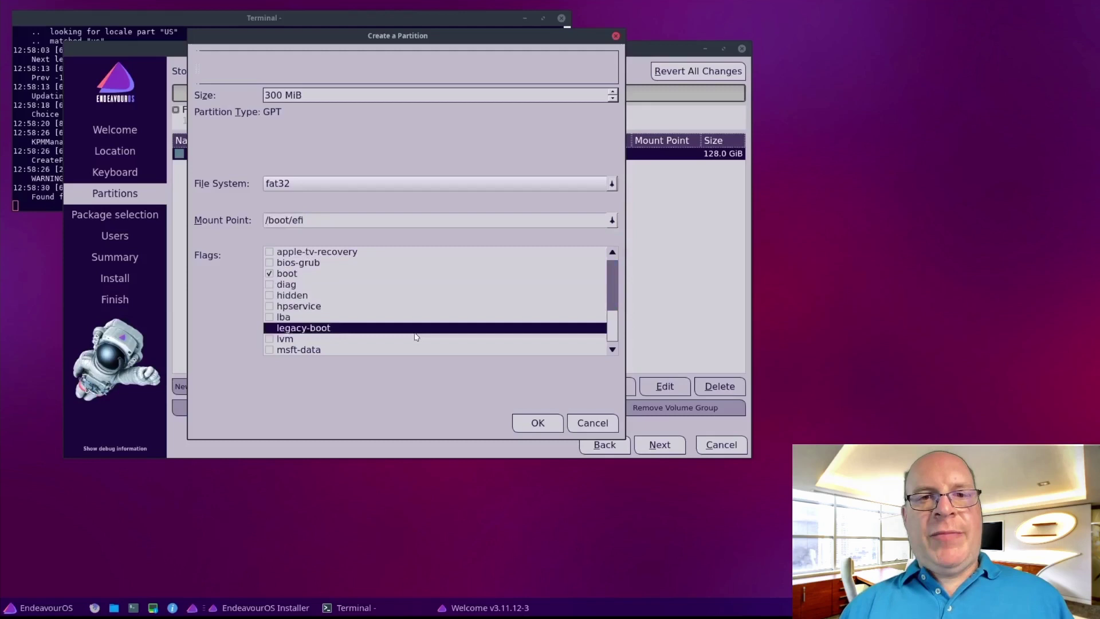
{"action": "left_click", "coordinate": [537, 423]}
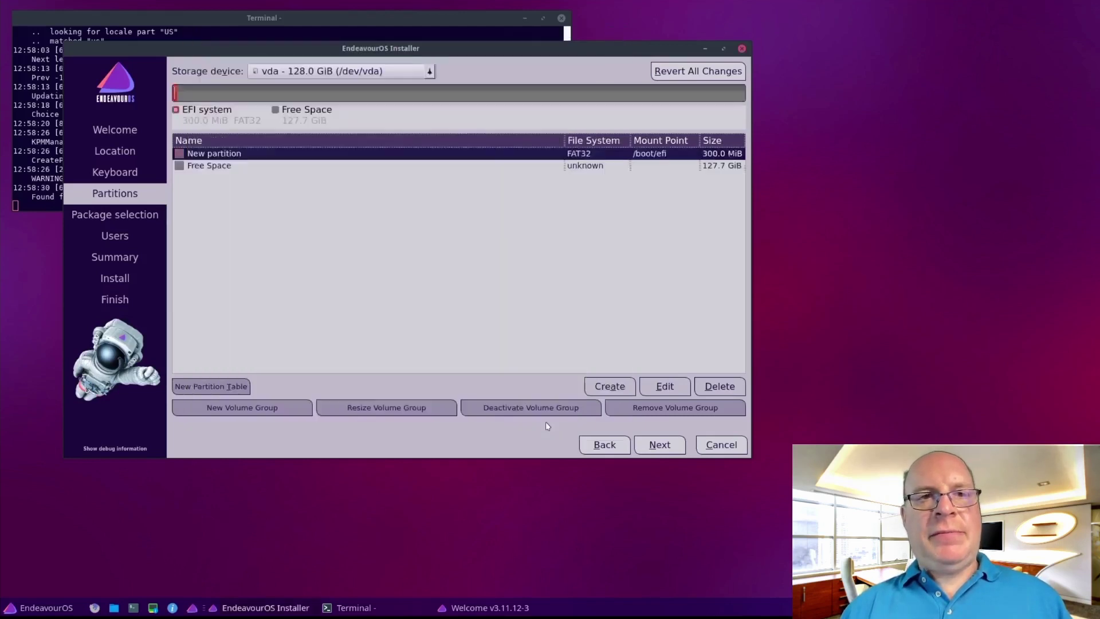
Create an 8.8 GiB linuxswap partition with the swap flag in the free space
{"action": "double_click", "coordinate": [211, 167]}
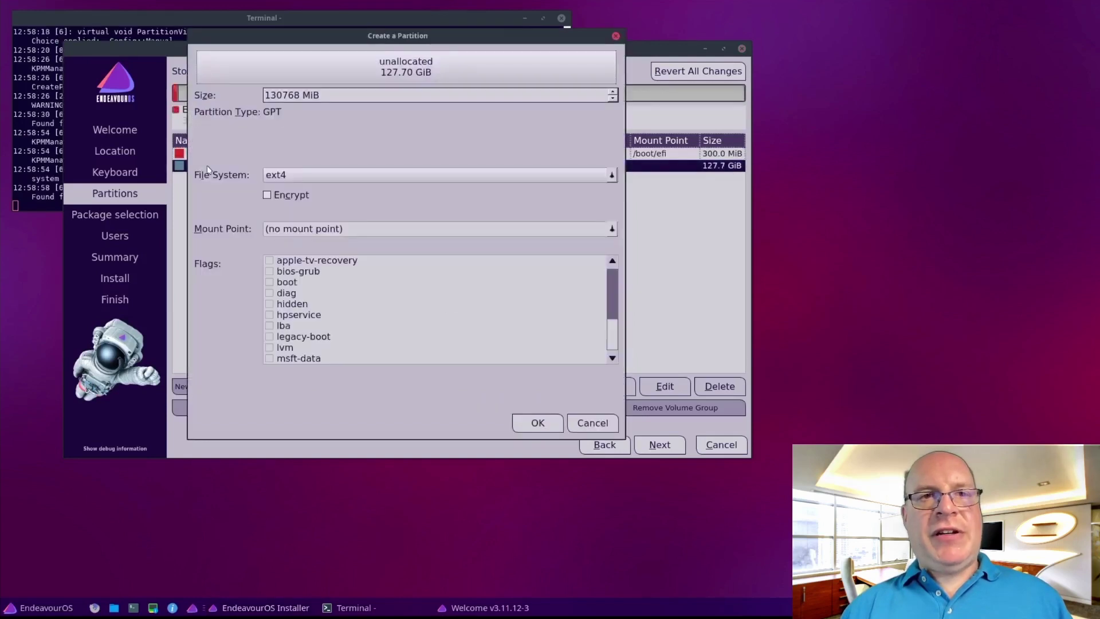
{"action": "left_click_drag", "start_coordinate": [300, 95], "coordinate": [266, 93]}
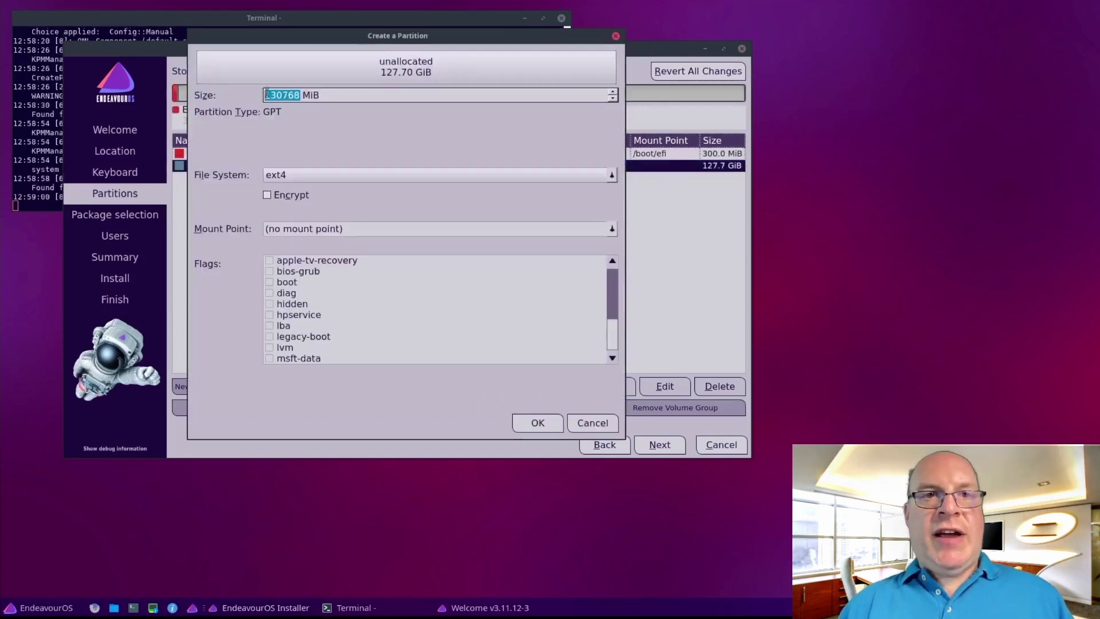
{"action": "type", "text": "8"}
{"action": "type", "text": "000"}
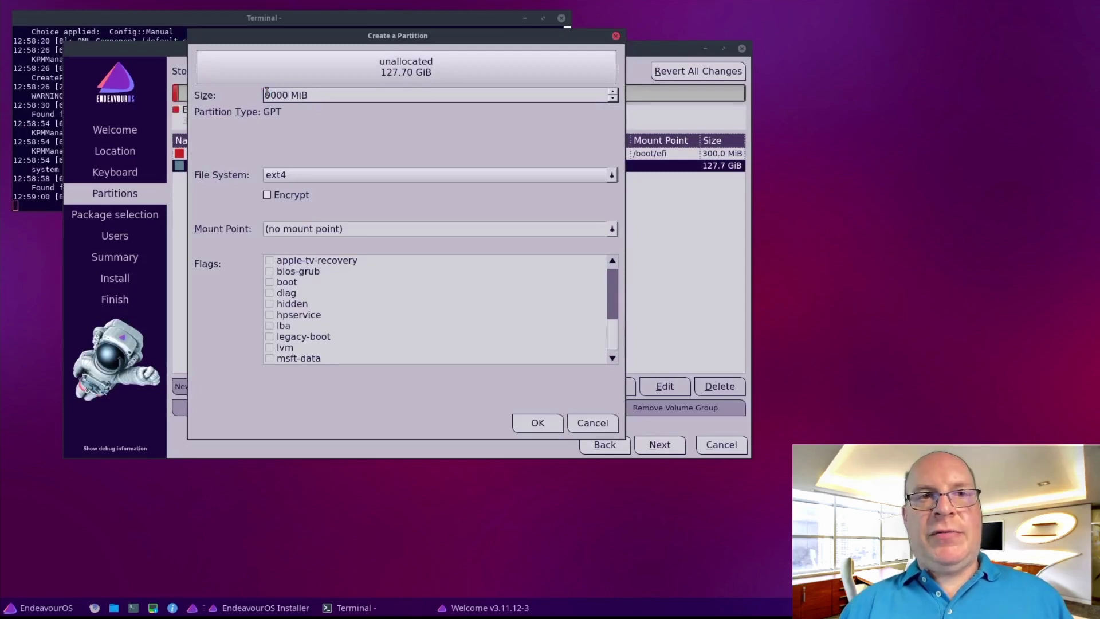
{"action": "left_click", "coordinate": [343, 178]}
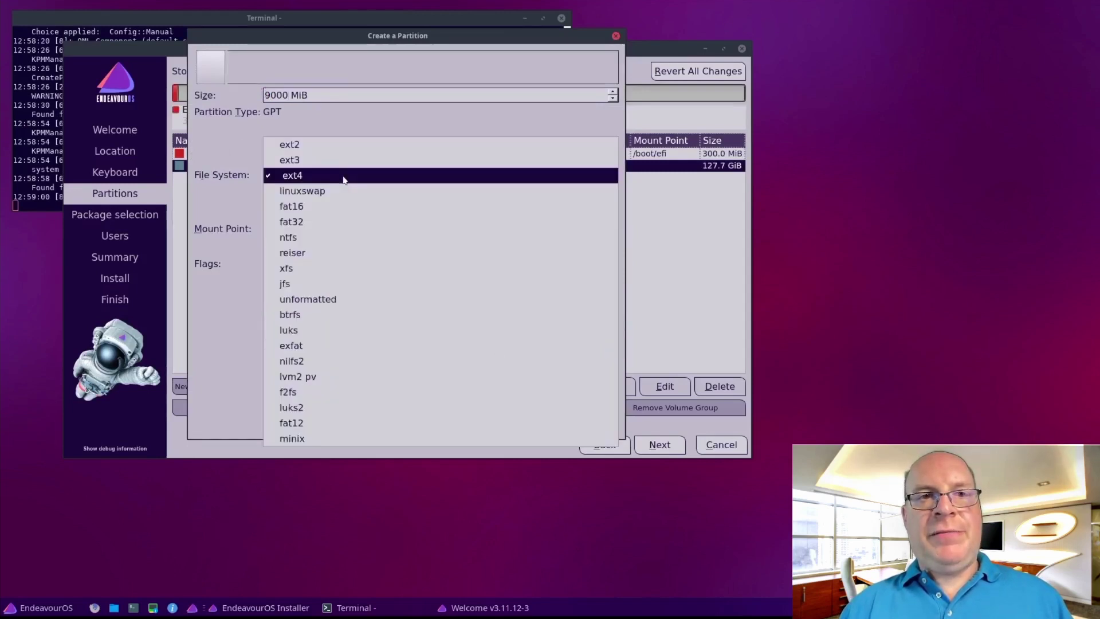
{"action": "left_click", "coordinate": [336, 193]}
{"action": "scroll", "coordinate": [326, 325], "scroll_direction": "down", "scroll_amount": 2}
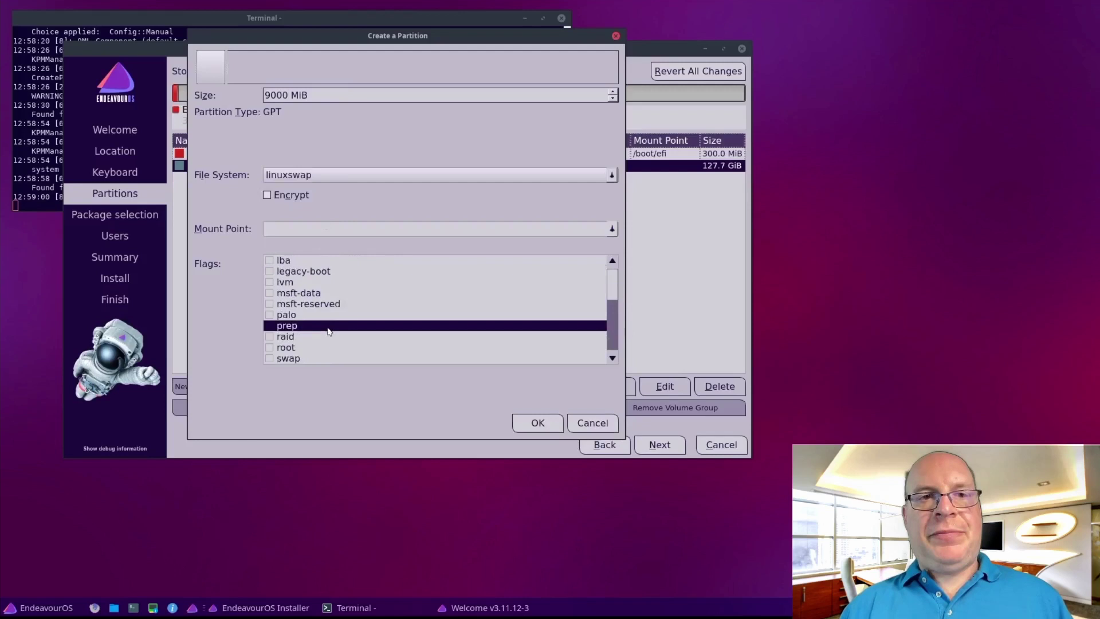
{"action": "left_click", "coordinate": [270, 359]}
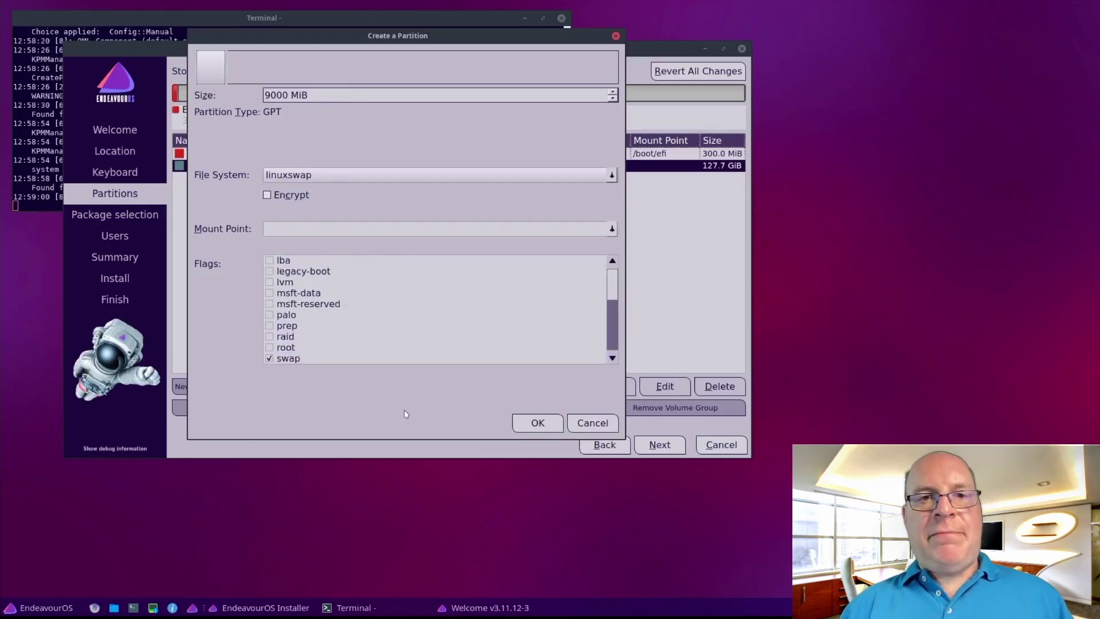
{"action": "left_click", "coordinate": [535, 424]}
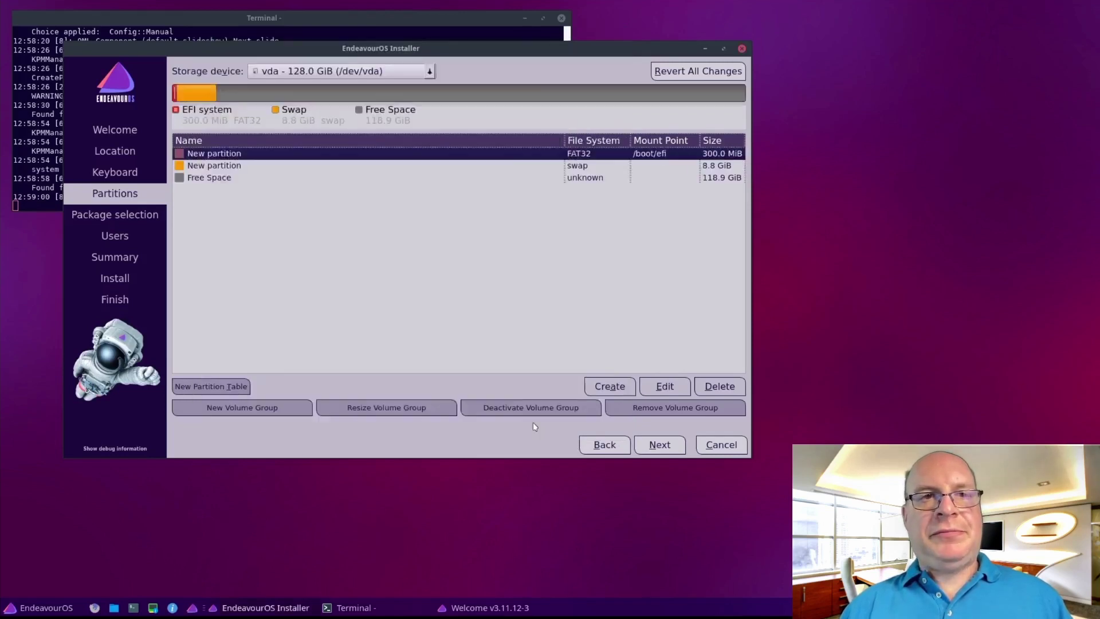
Define a btrfs partition over the remaining 118.9 GiB, mounted at / with the root flag
{"action": "double_click", "coordinate": [210, 179]}
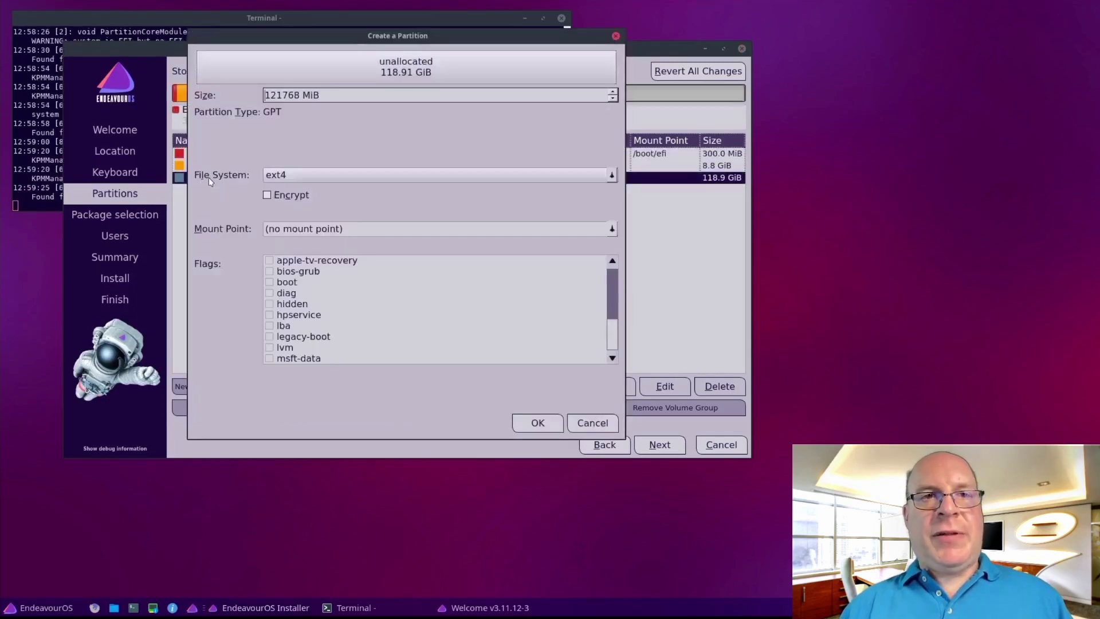
{"action": "left_click", "coordinate": [328, 176]}
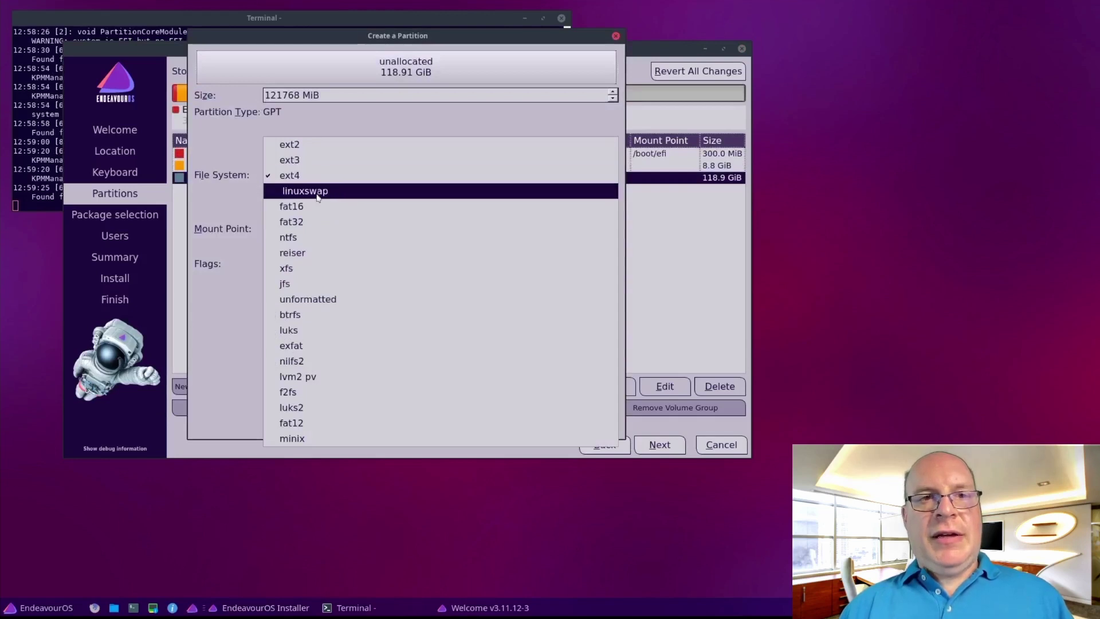
{"action": "left_click", "coordinate": [303, 315]}
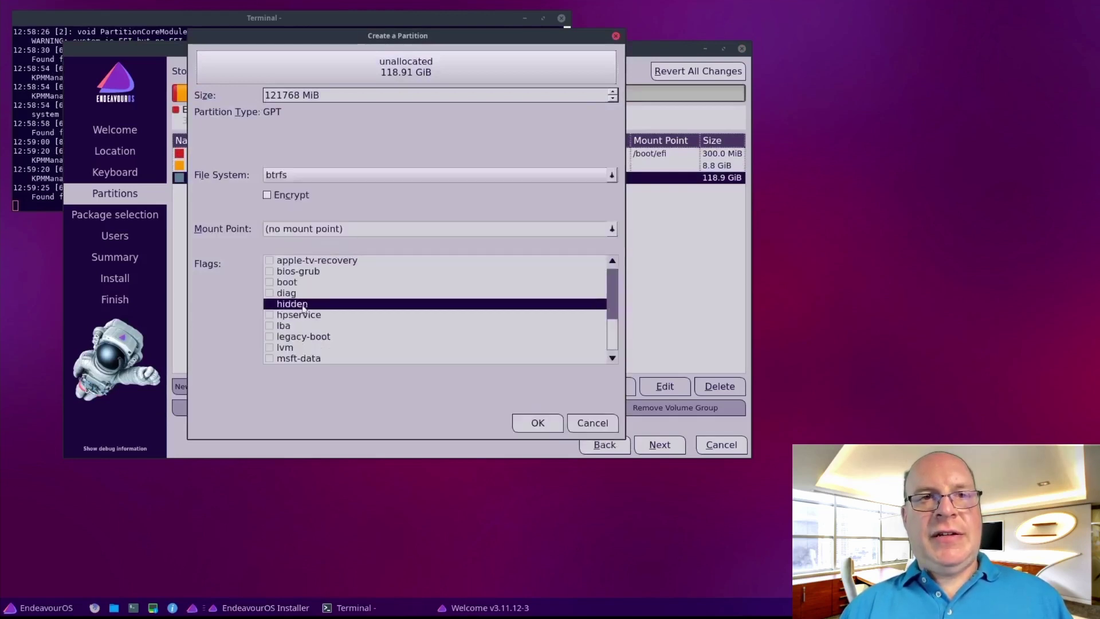
{"action": "left_click", "coordinate": [611, 230]}
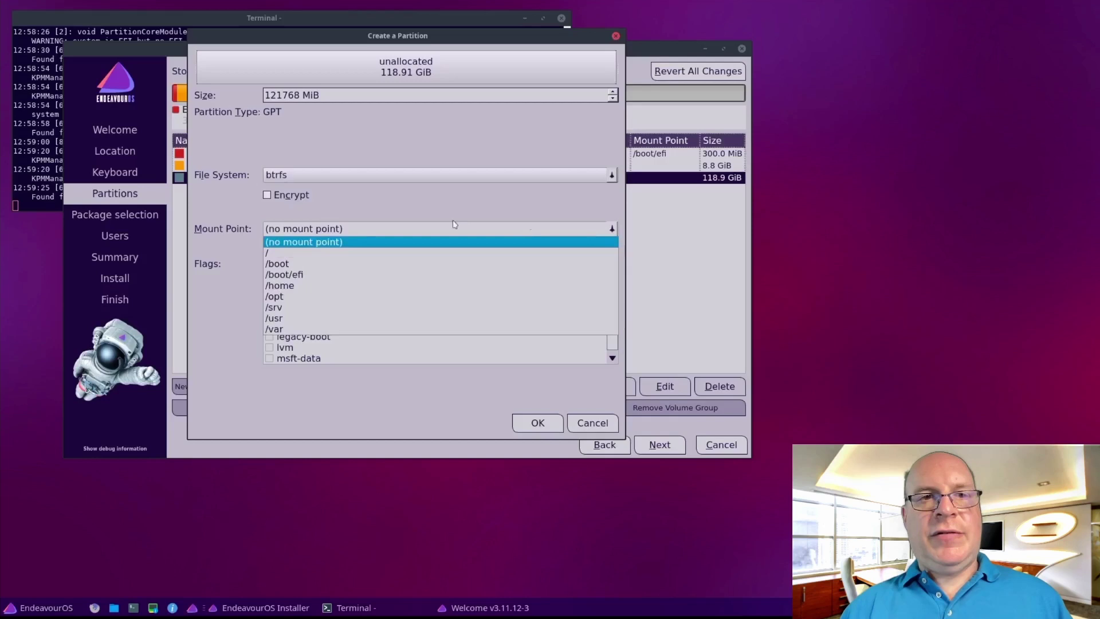
{"action": "left_click", "coordinate": [276, 252]}
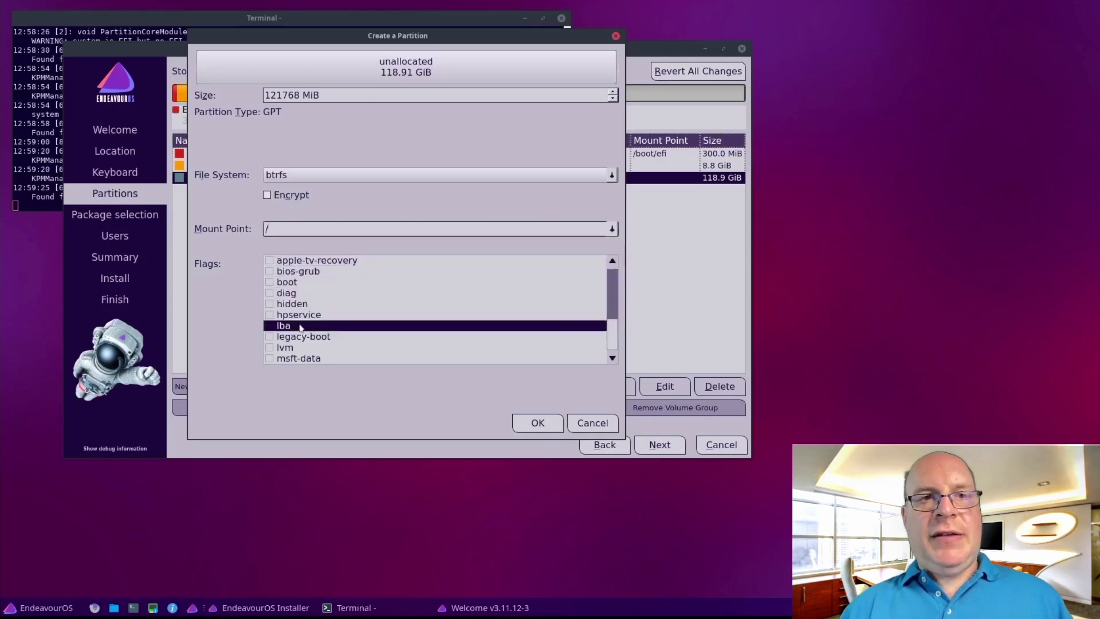
{"action": "scroll", "coordinate": [272, 329], "scroll_direction": "down", "scroll_amount": 2}
{"action": "left_click", "coordinate": [269, 347]}
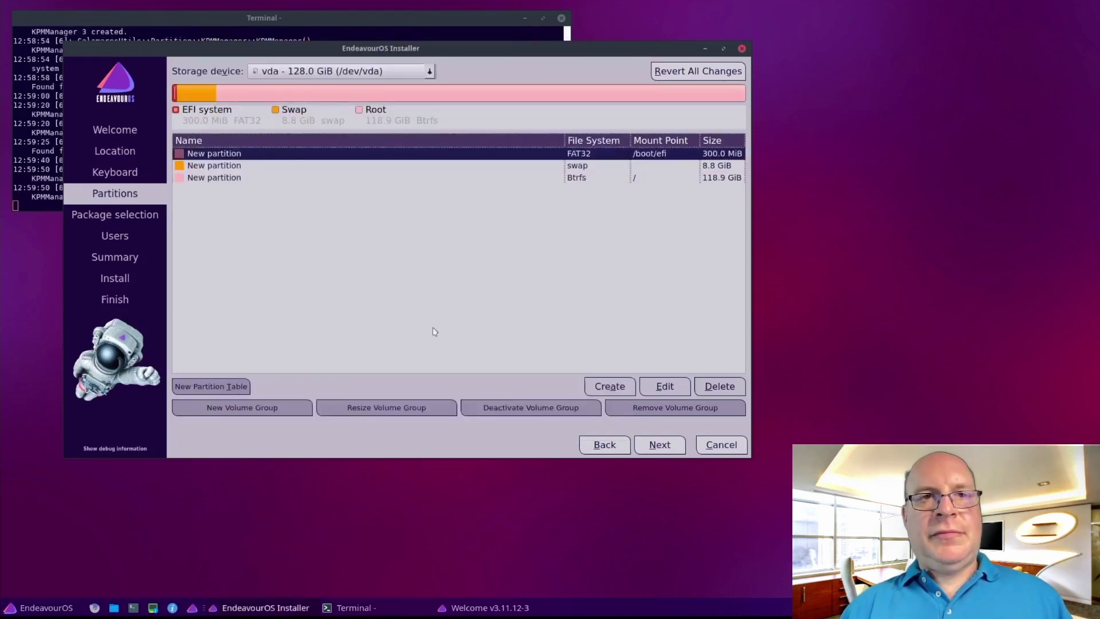
Move on to Package selection and tick Printing-Support alongside GNOME-Desktop
{"action": "left_click", "coordinate": [660, 445]}
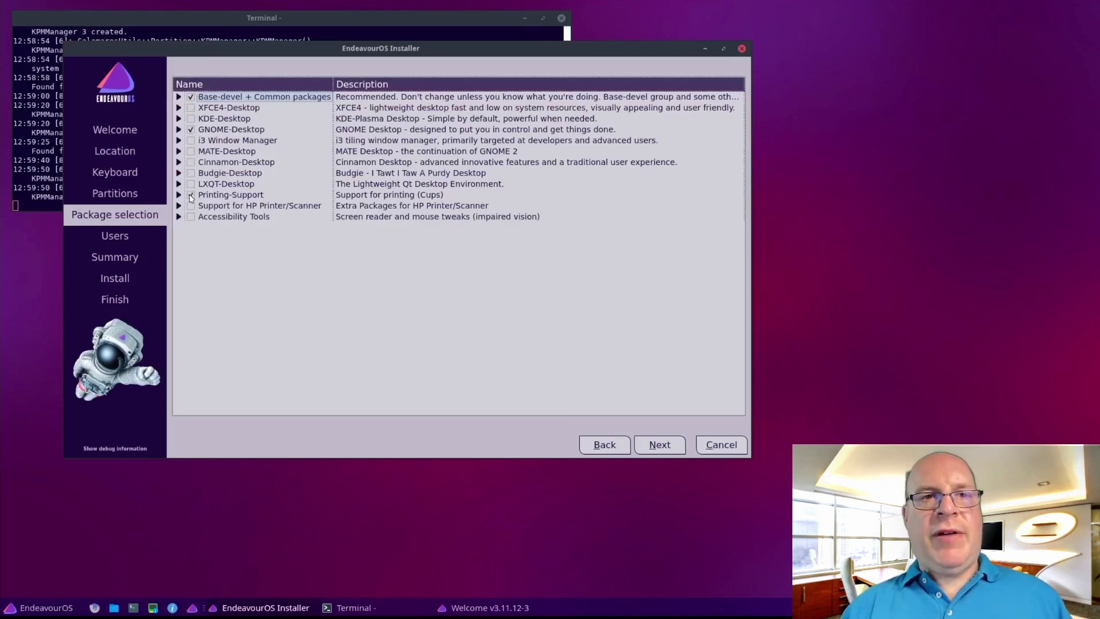
{"action": "left_click", "coordinate": [191, 195]}
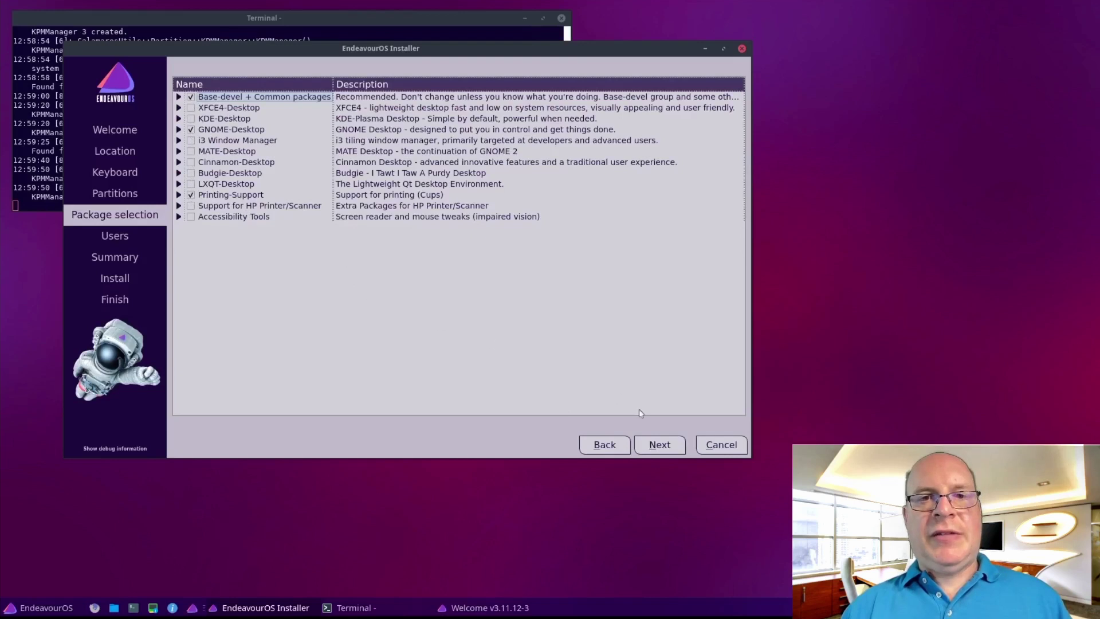
On the Users page, enter the user's full name and set the computer name to eos2104
{"action": "left_click", "coordinate": [658, 445]}
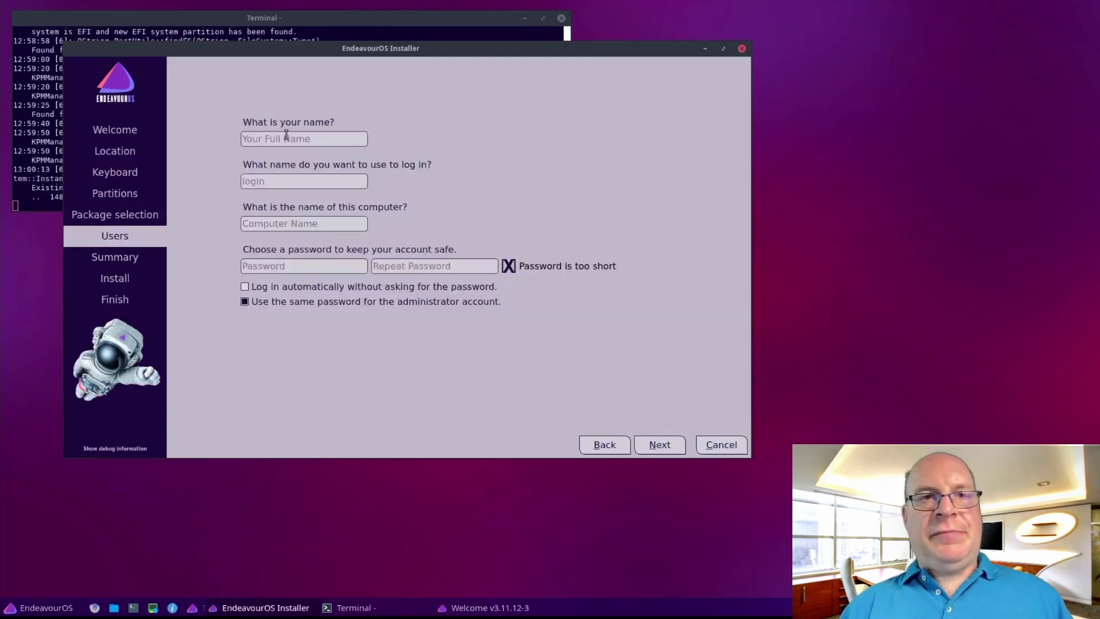
{"action": "type", "text": "stephen"}
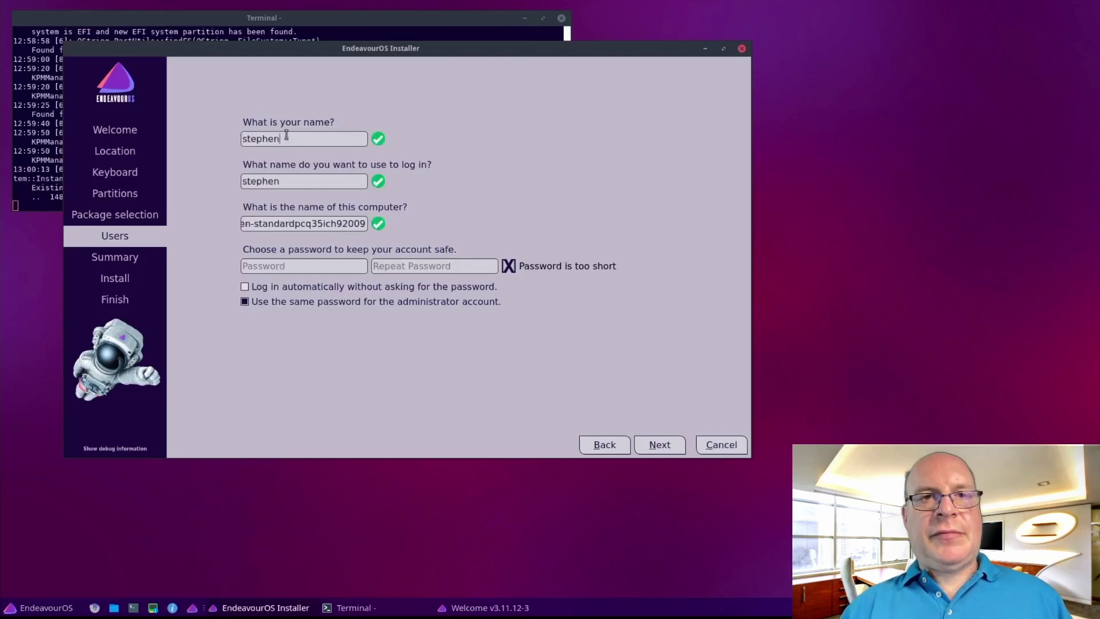
{"action": "key", "text": "Tab"}
{"action": "key", "text": "Tab"}
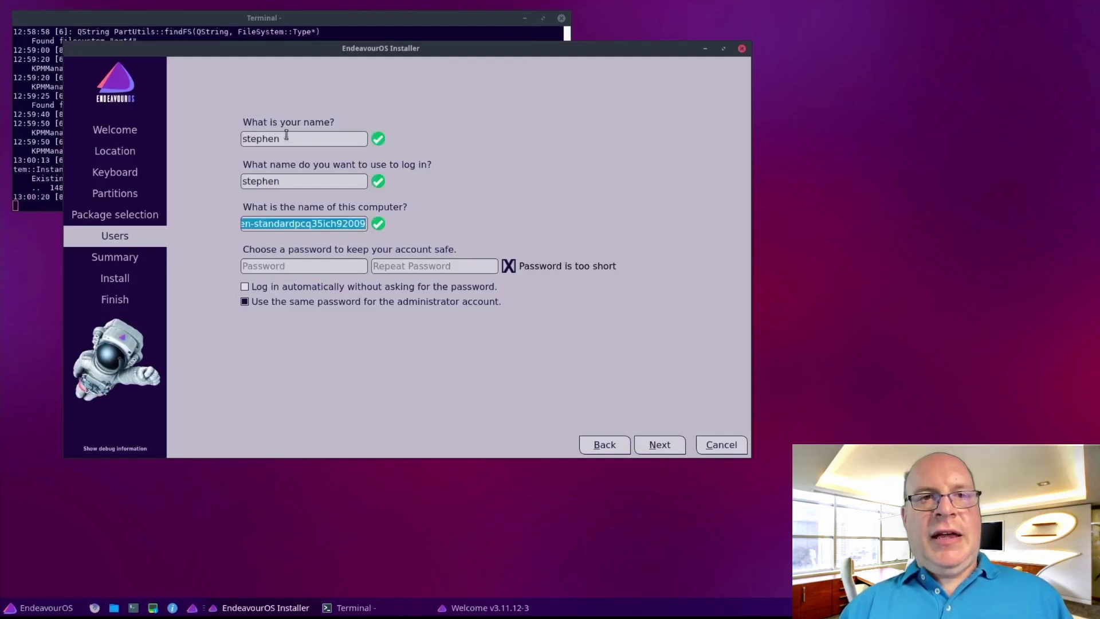
{"action": "key", "text": "BackSpace"}
{"action": "type", "text": "eos2104"}
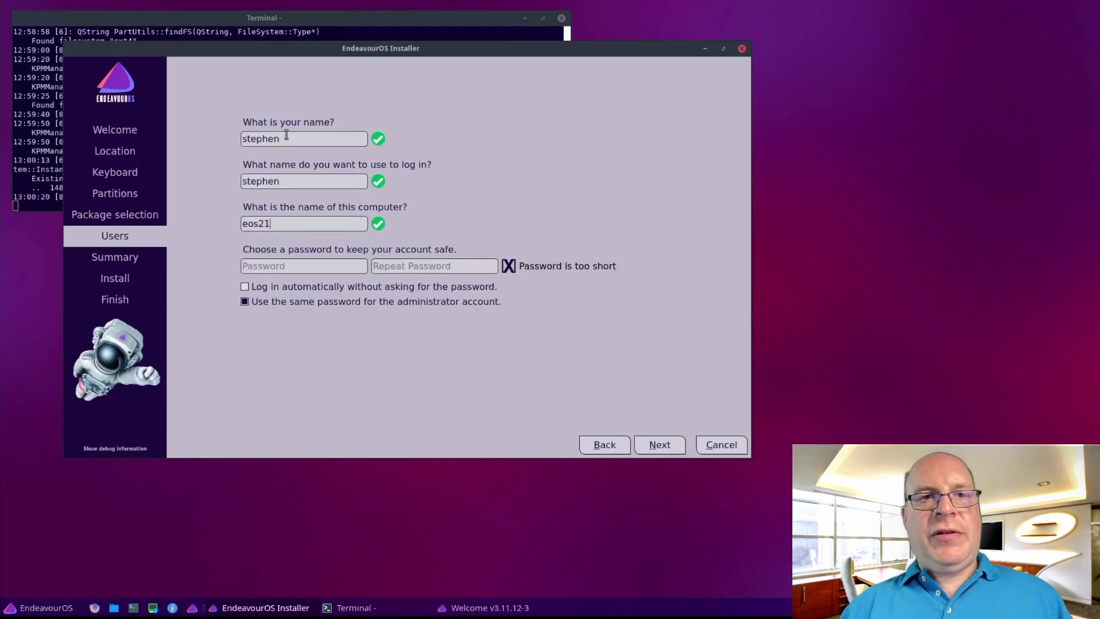
Enter the account password in both password fields
{"action": "left_click", "coordinate": [292, 267]}
{"action": "type", "text": "********"}
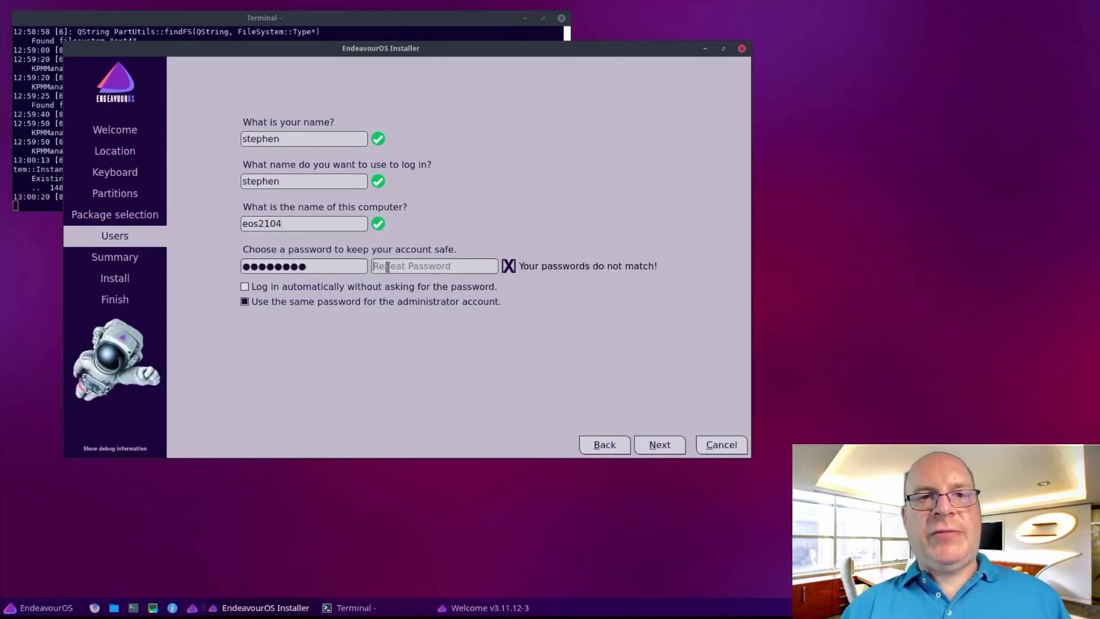
{"action": "left_click", "coordinate": [388, 267]}
{"action": "type", "text": "********"}
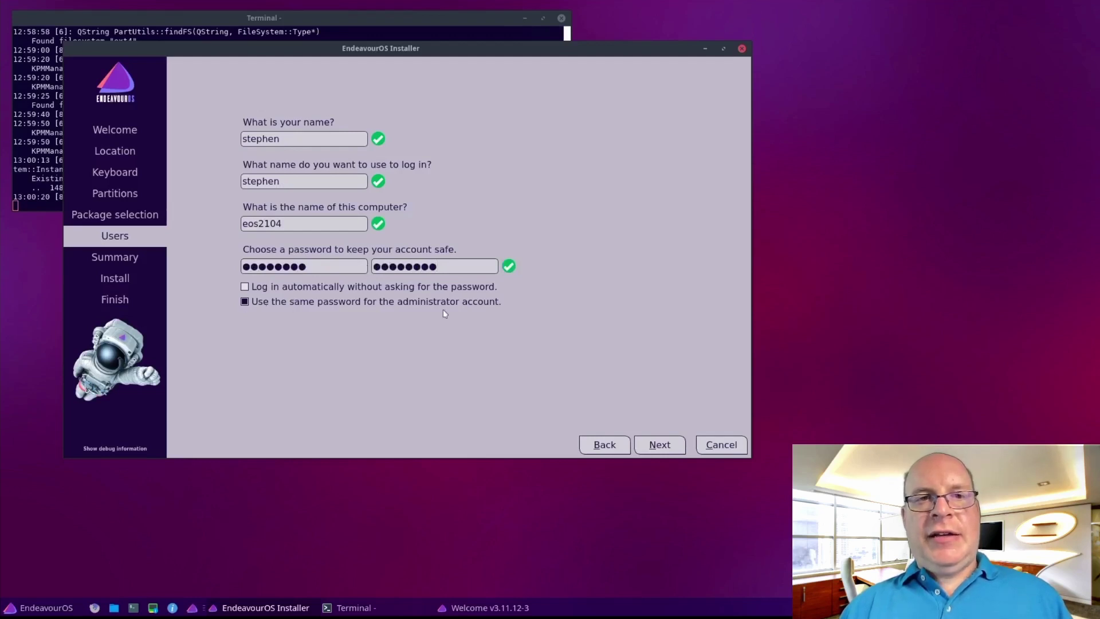
Review the Summary page and confirm Install now to begin installing to /dev/vda
{"action": "left_click", "coordinate": [658, 448]}
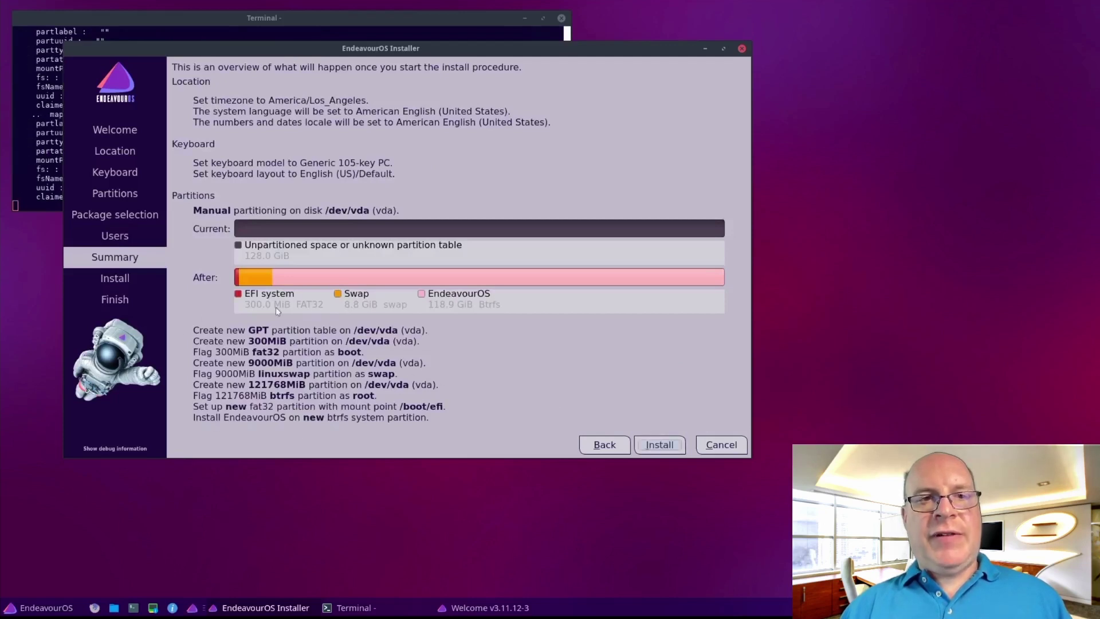
{"action": "left_click", "coordinate": [669, 450]}
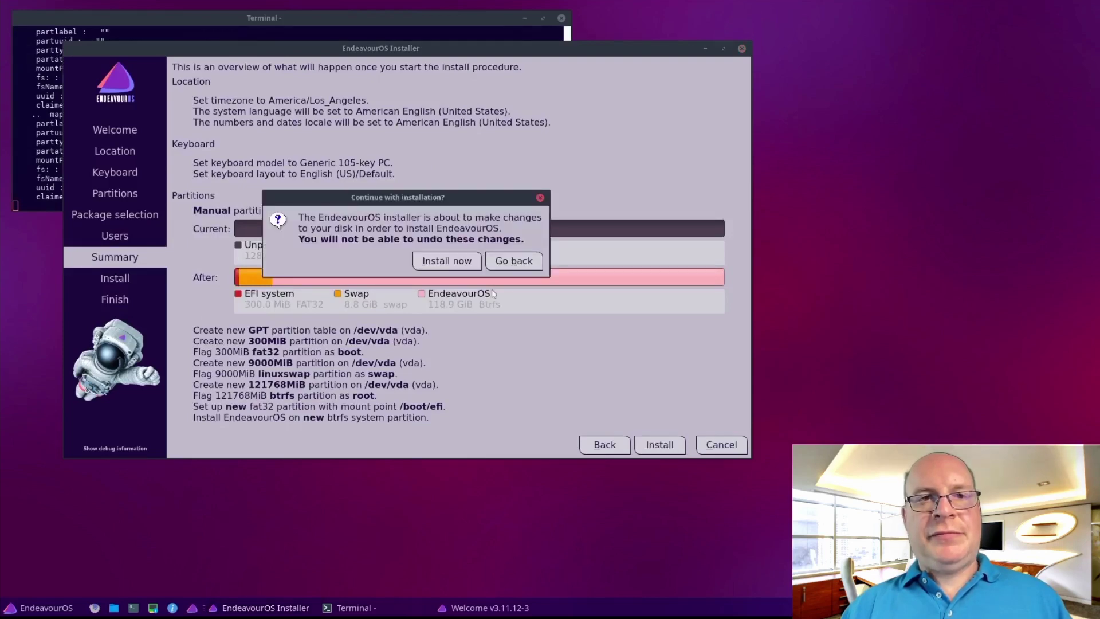
{"action": "left_click", "coordinate": [435, 262]}
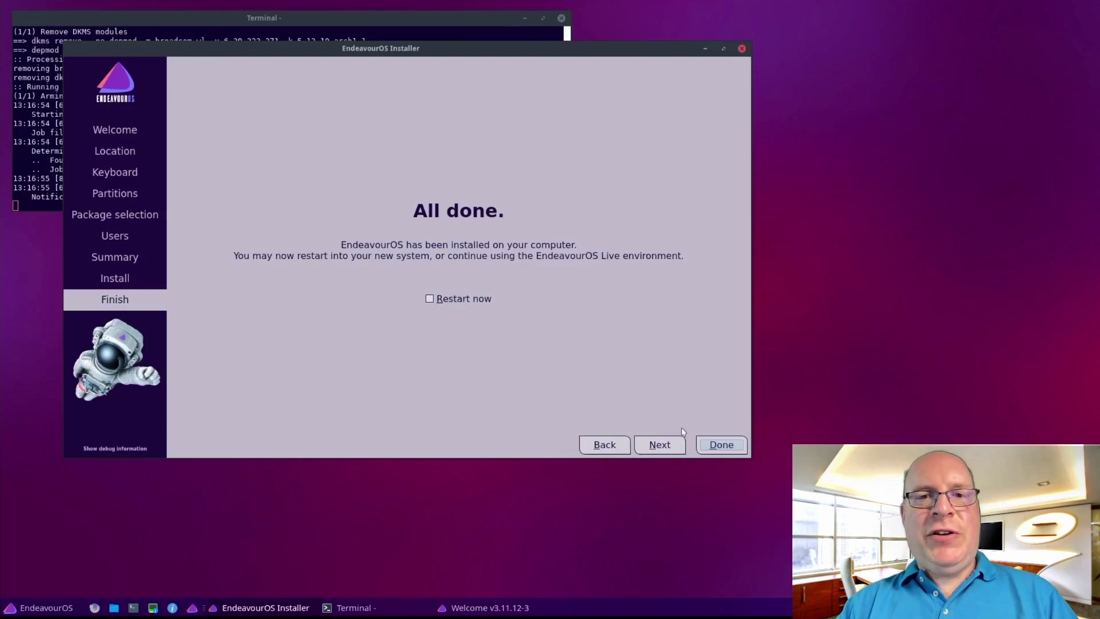
After the installation completes, tick Restart now on the Finish page
{"action": "left_click", "coordinate": [429, 300]}
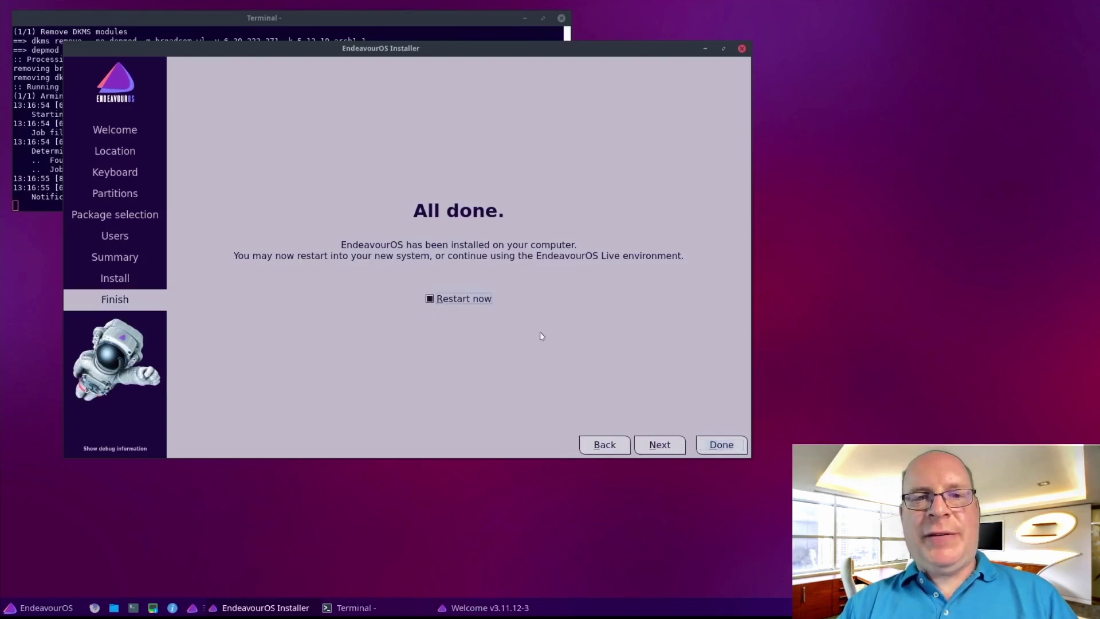
Reboot, then log in as the user on the GDM screen with the account password
{"action": "left_click", "coordinate": [723, 445]}
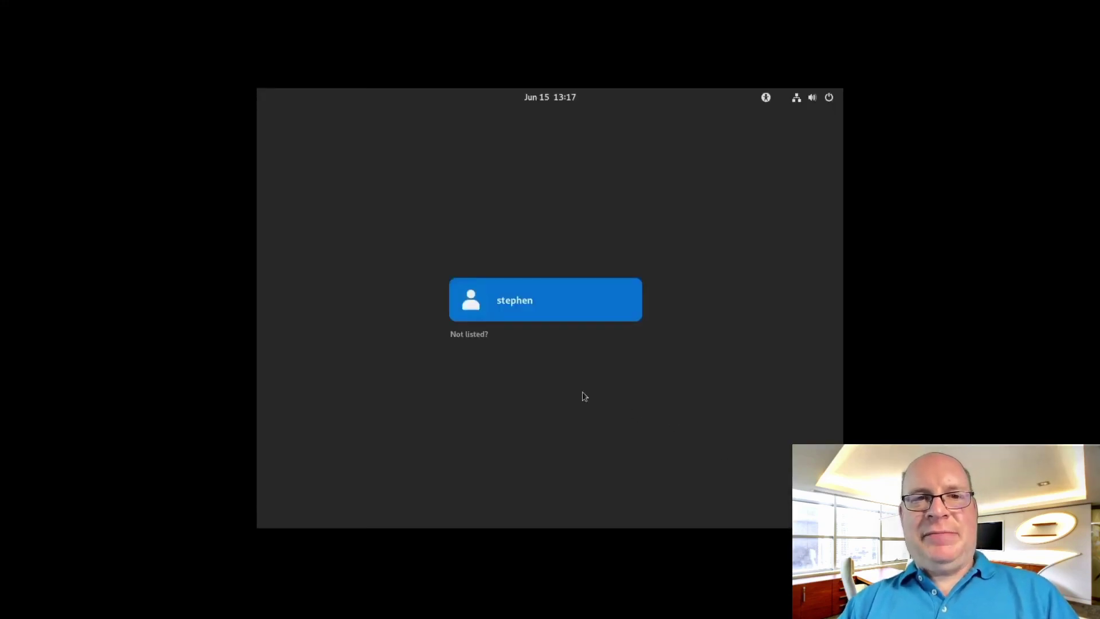
{"action": "left_click", "coordinate": [509, 303]}
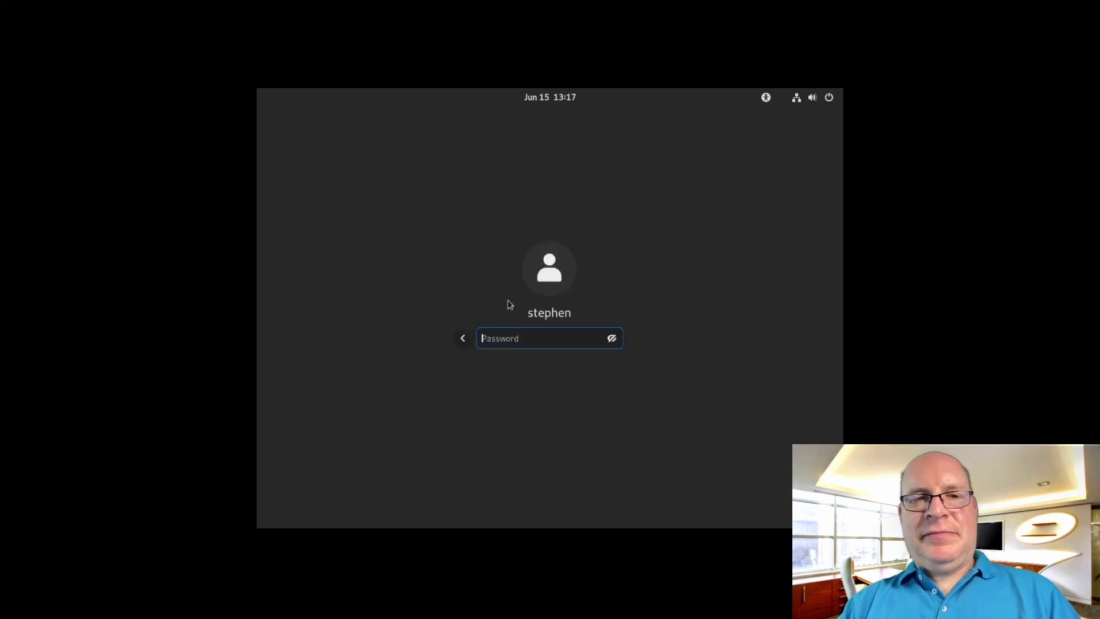
{"action": "type", "text": "**********"}
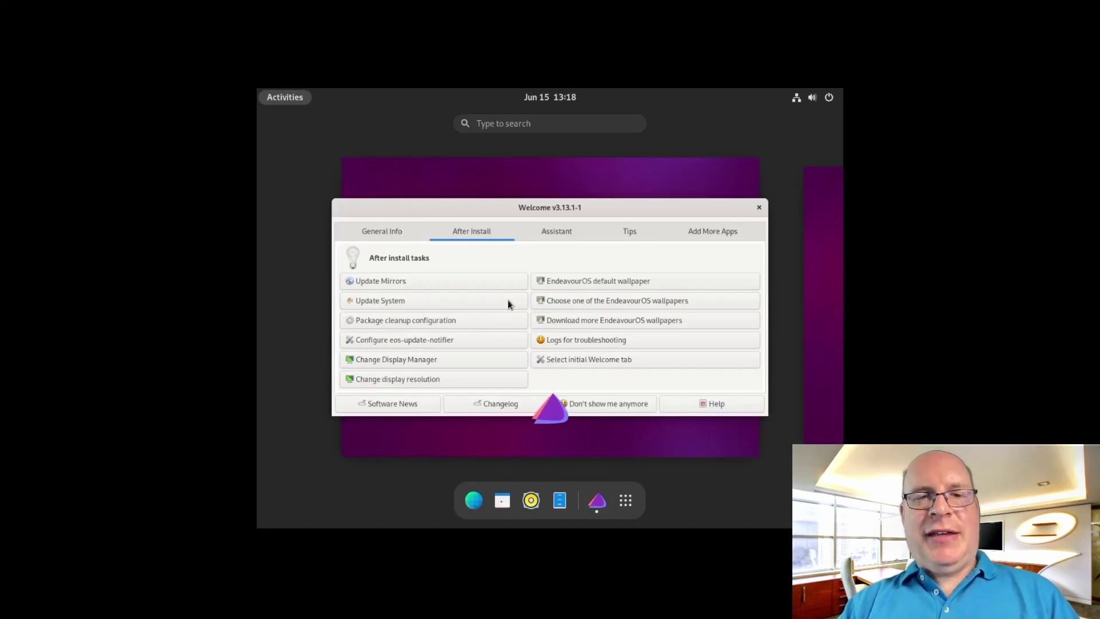
Launch GNOME Settings by searching 'settings' in Activities
{"action": "key", "text": "super"}
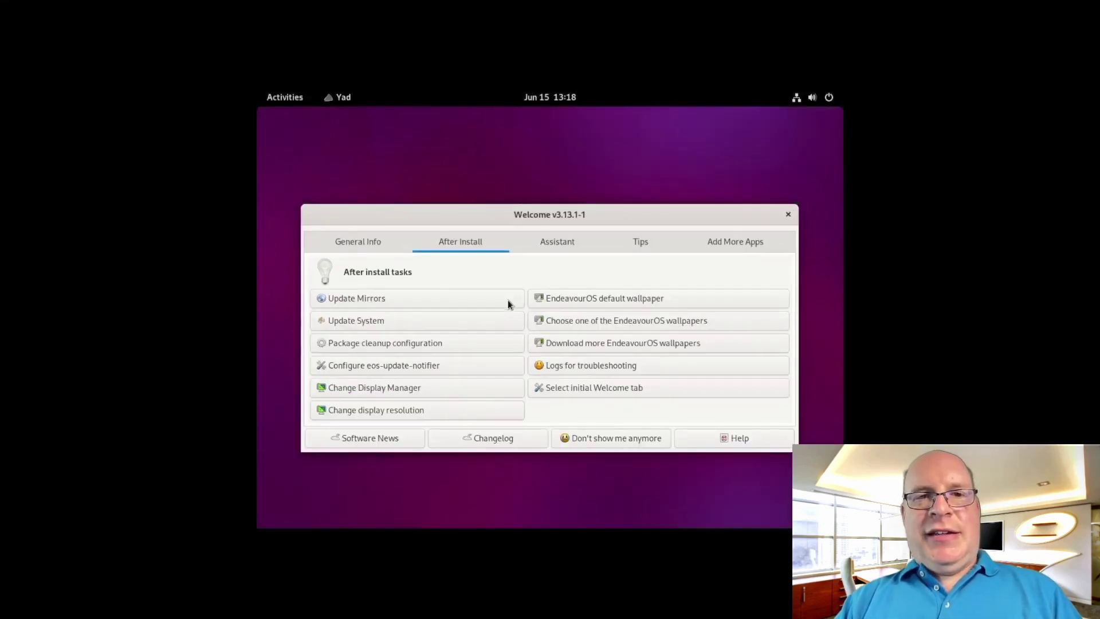
{"action": "key", "text": "super"}
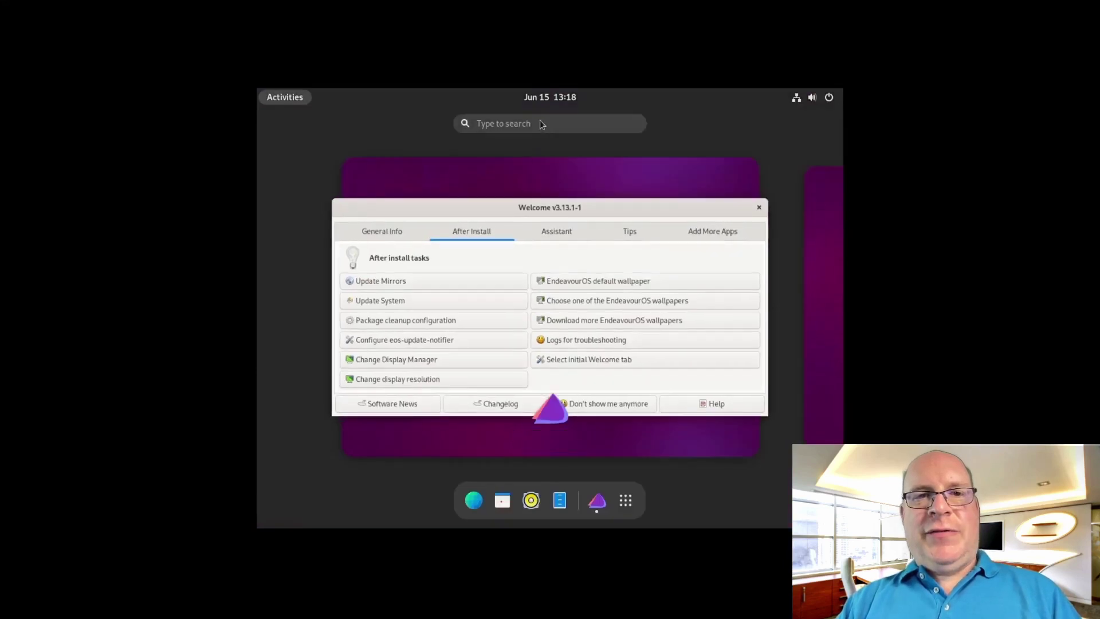
{"action": "type", "text": "s"}
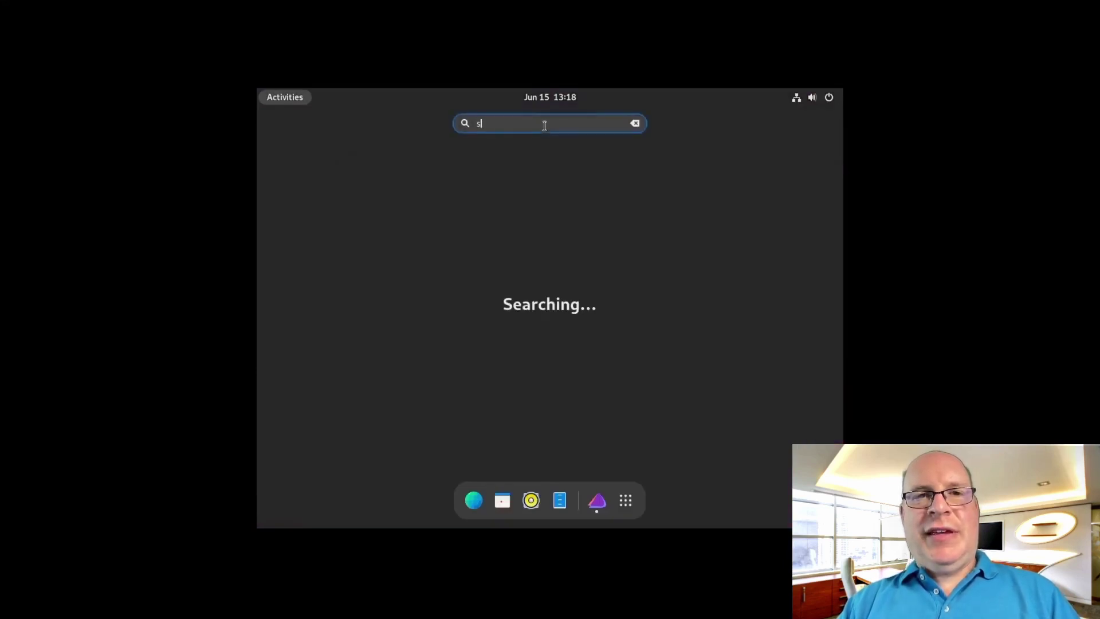
{"action": "type", "text": "ettings"}
{"action": "key", "text": "Right"}
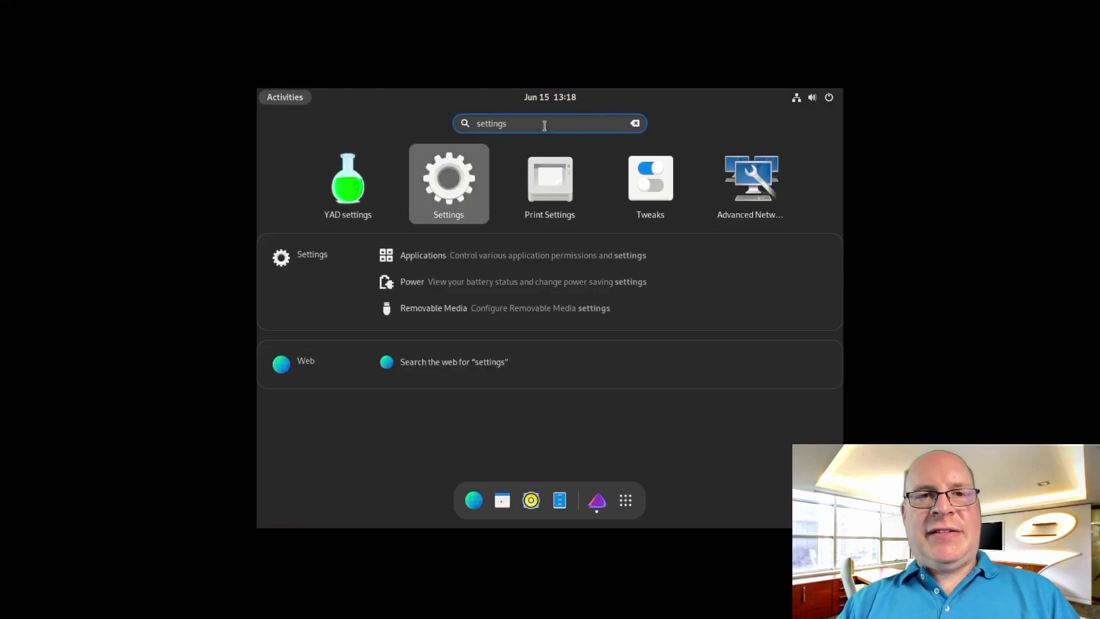
{"action": "key", "text": "Return"}
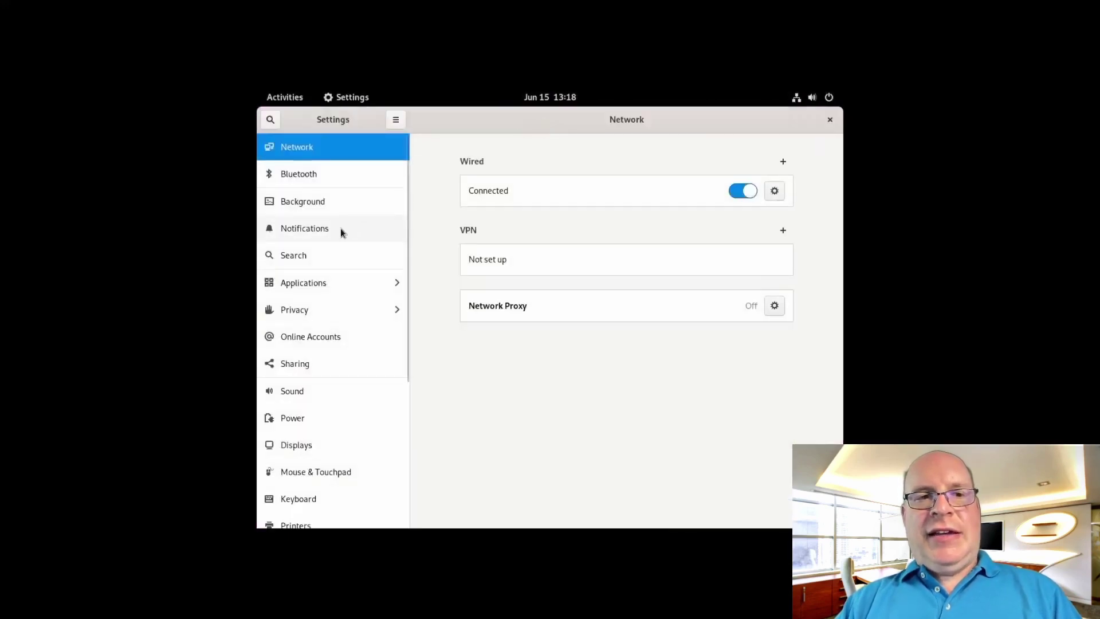
Set the display to 1920×1080 at 60.00 Hz, keep the changes, and close Settings
{"action": "left_click", "coordinate": [291, 444]}
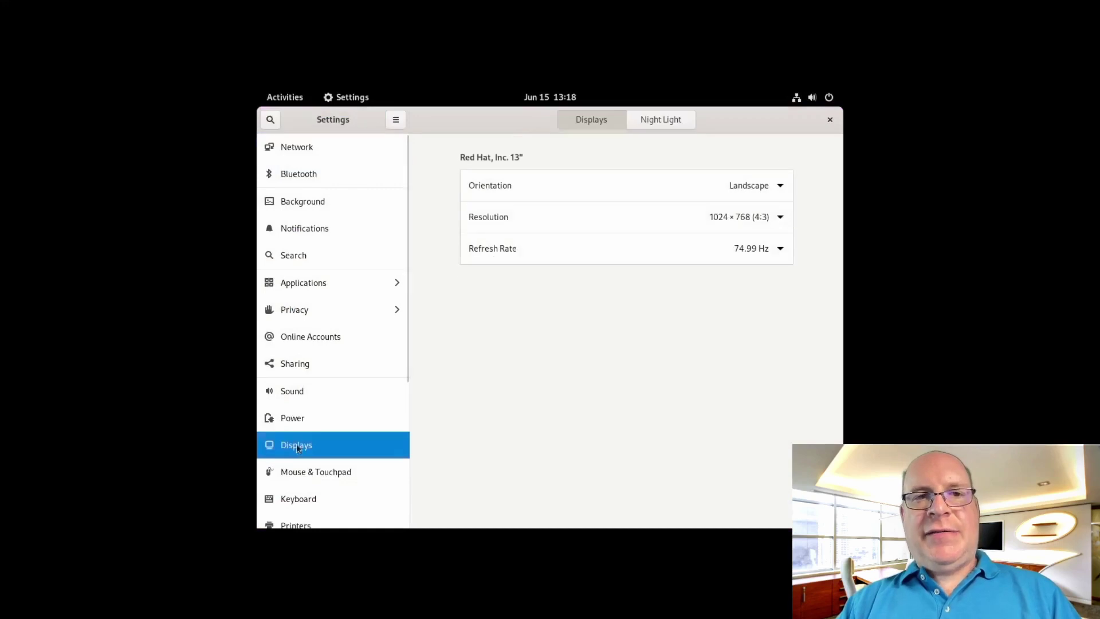
{"action": "left_click", "coordinate": [781, 218]}
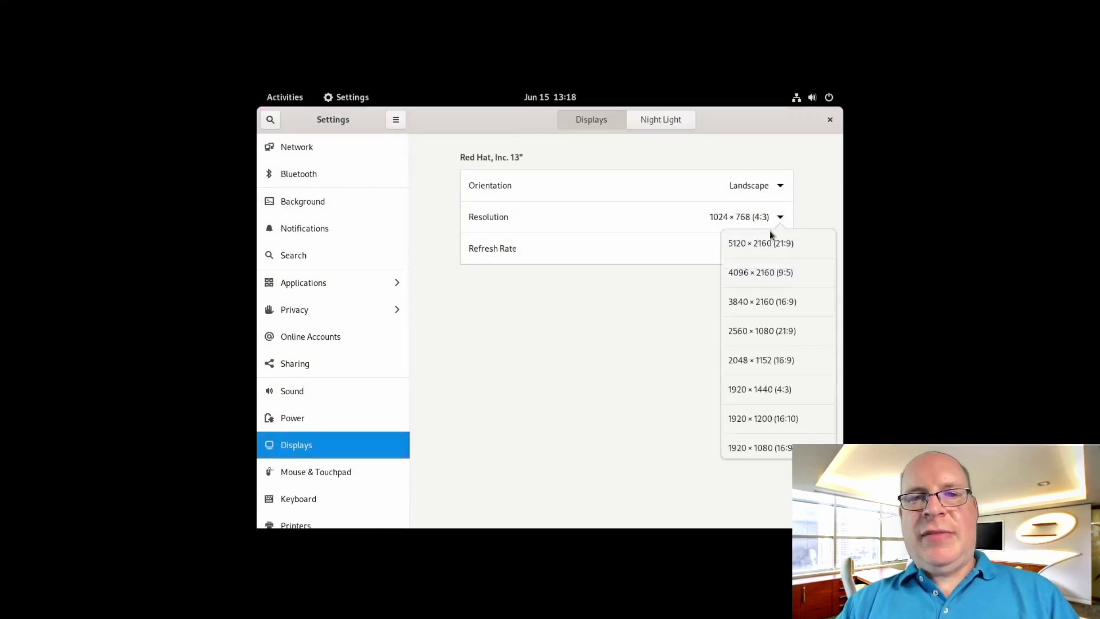
{"action": "left_click", "coordinate": [751, 445]}
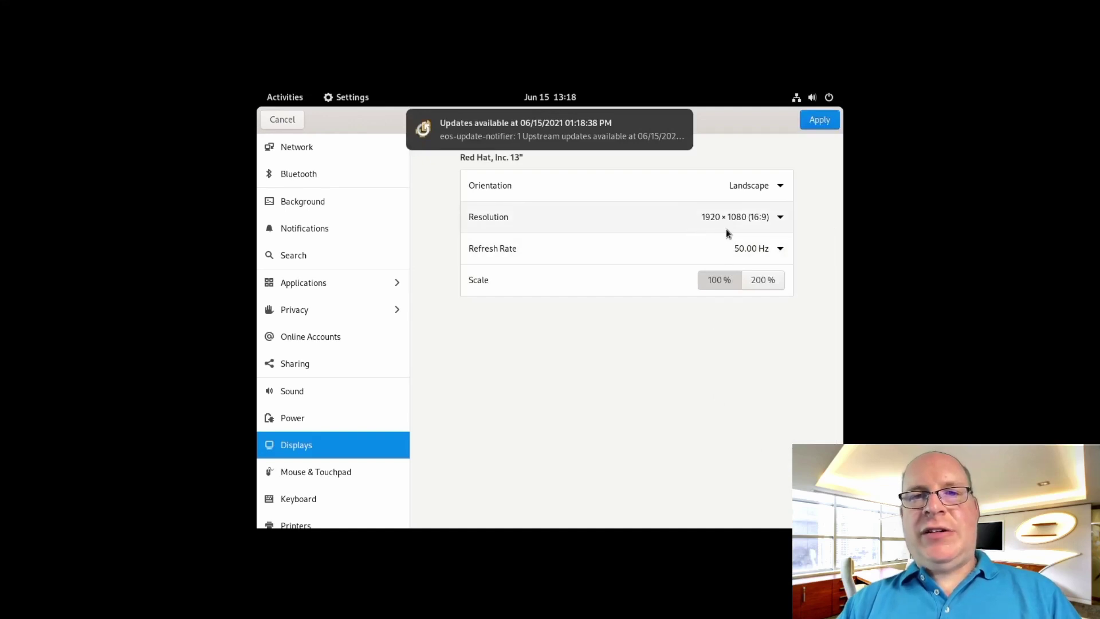
{"action": "left_click", "coordinate": [778, 250]}
{"action": "left_click", "coordinate": [742, 274]}
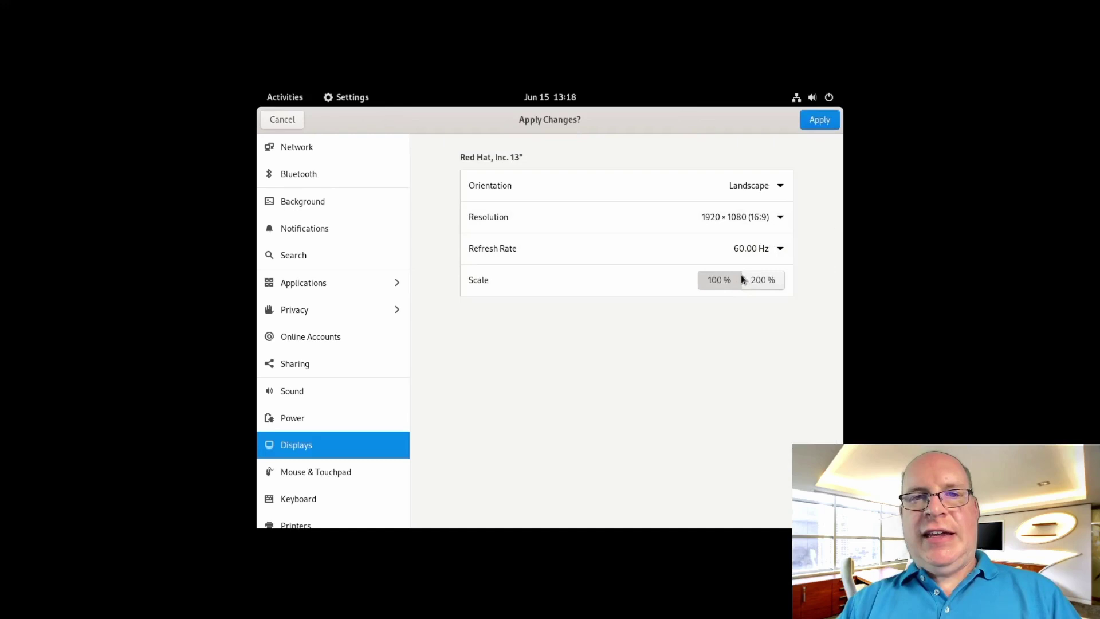
{"action": "left_click", "coordinate": [820, 119]}
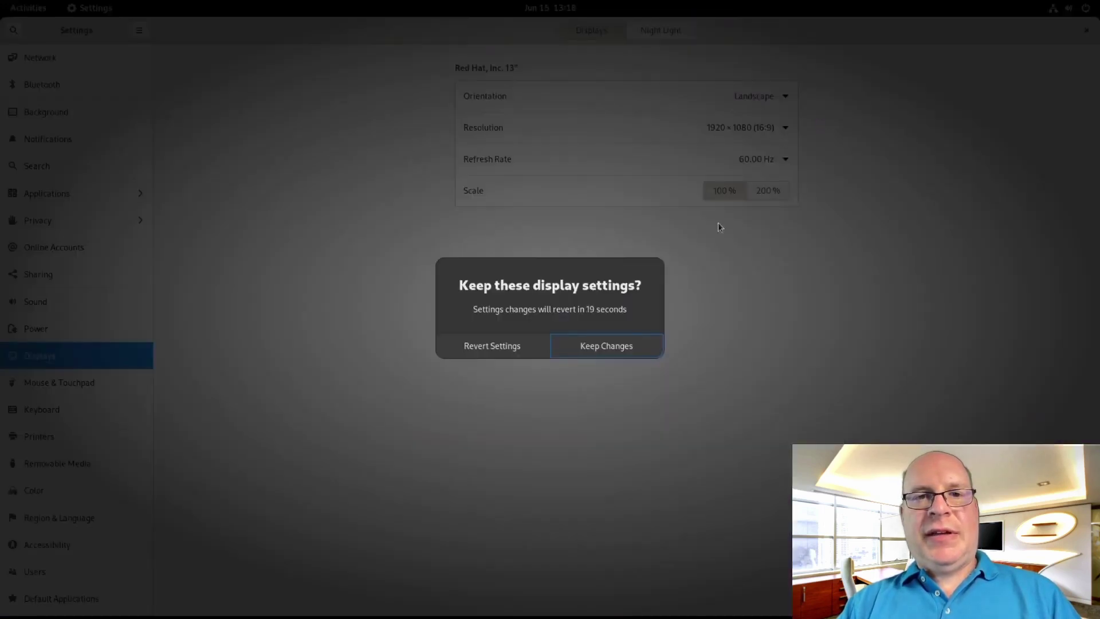
{"action": "left_click", "coordinate": [607, 350]}
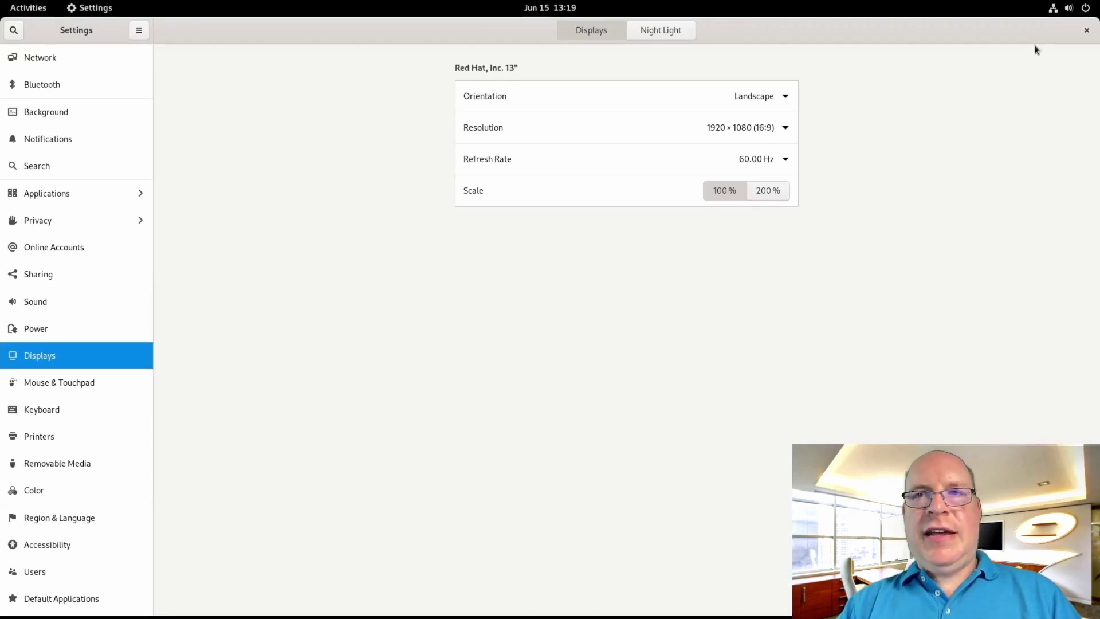
{"action": "left_click", "coordinate": [1087, 31]}
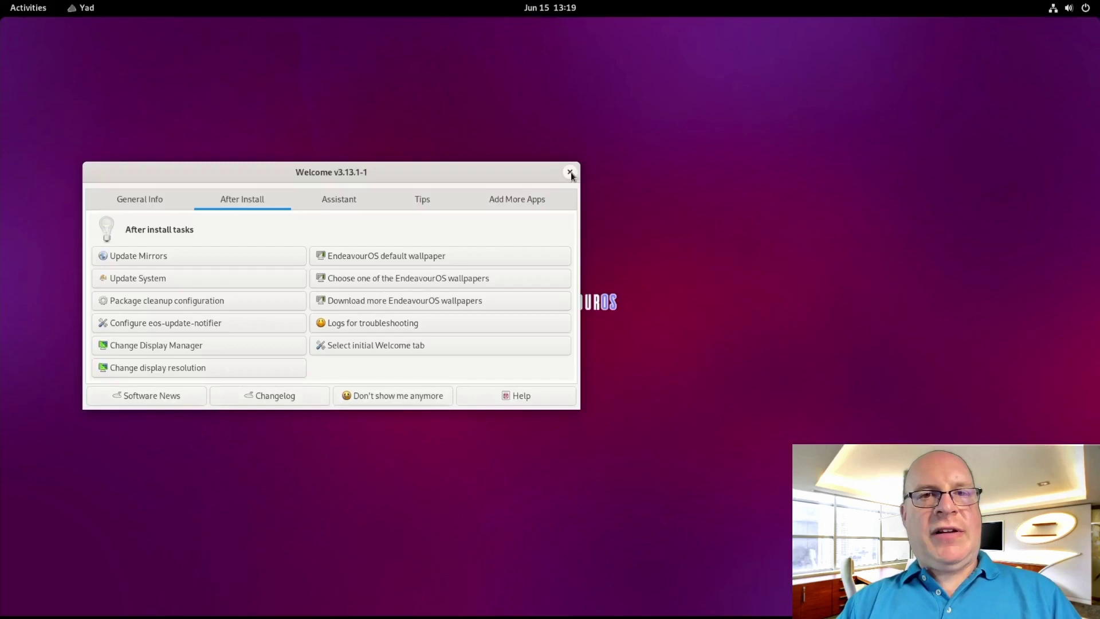
Close the Welcome window and launch GNOME Tweaks from Activities, moving it top-left
{"action": "left_click", "coordinate": [570, 172]}
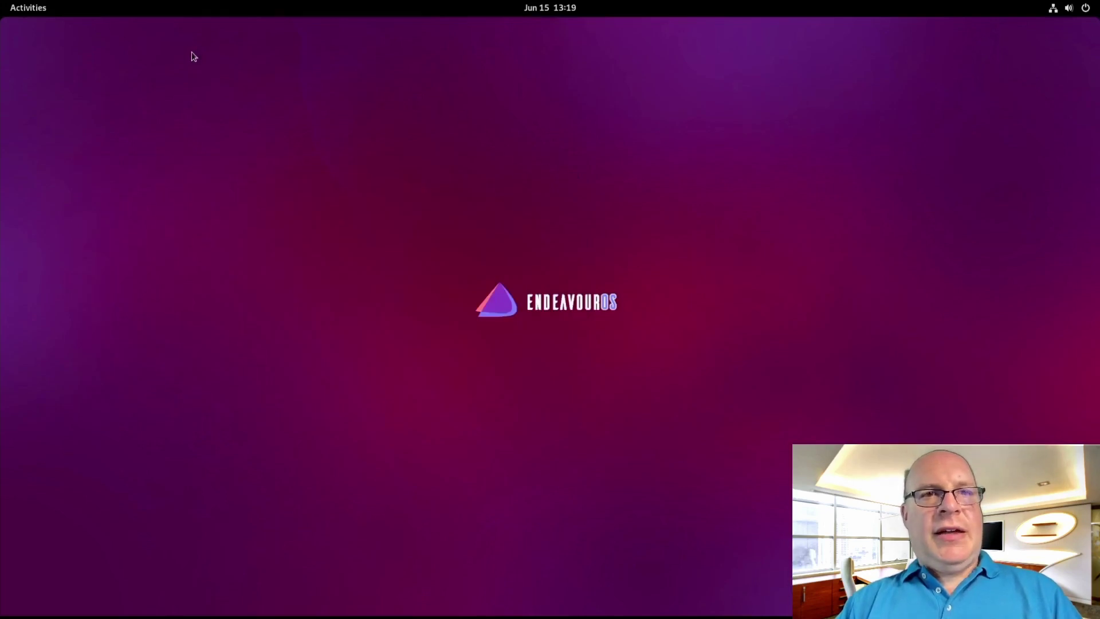
{"action": "key", "text": "super"}
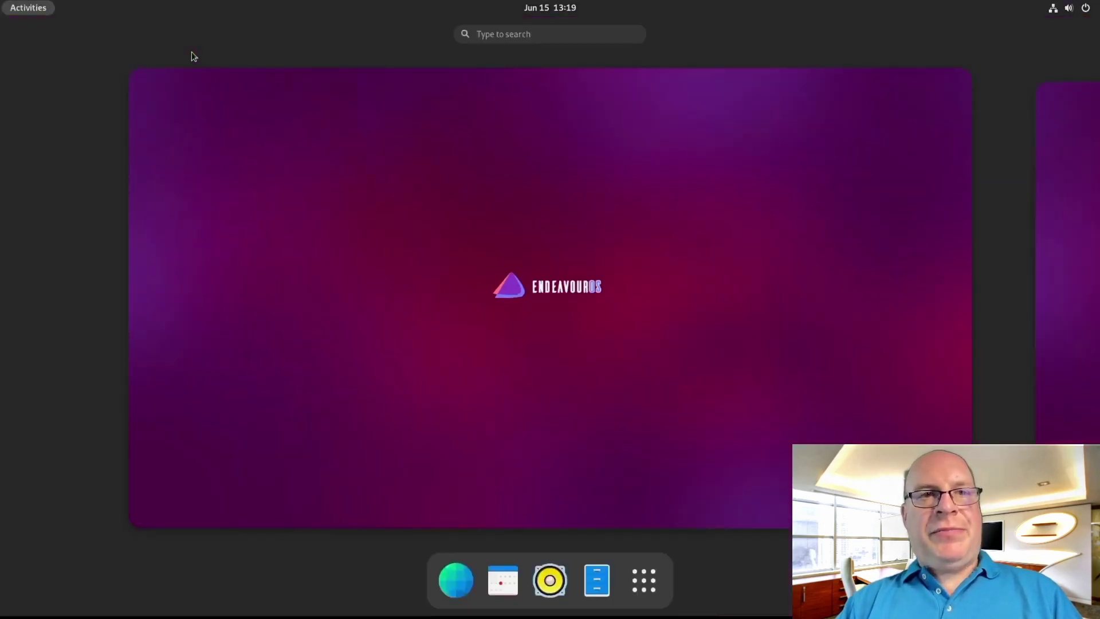
{"action": "type", "text": "twea"}
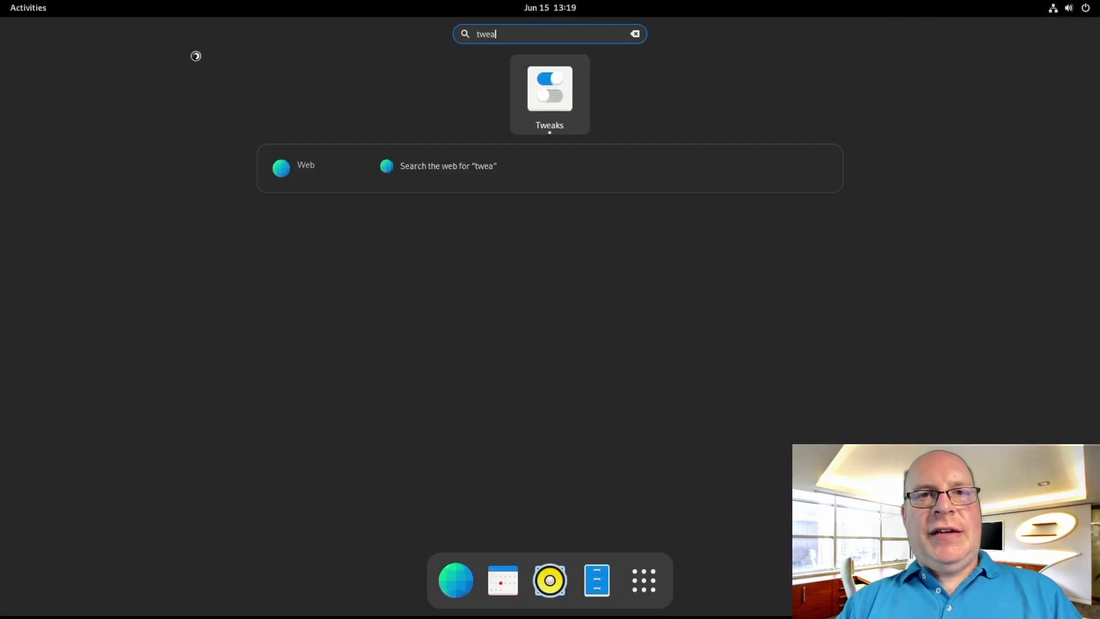
{"action": "key", "text": "Return"}
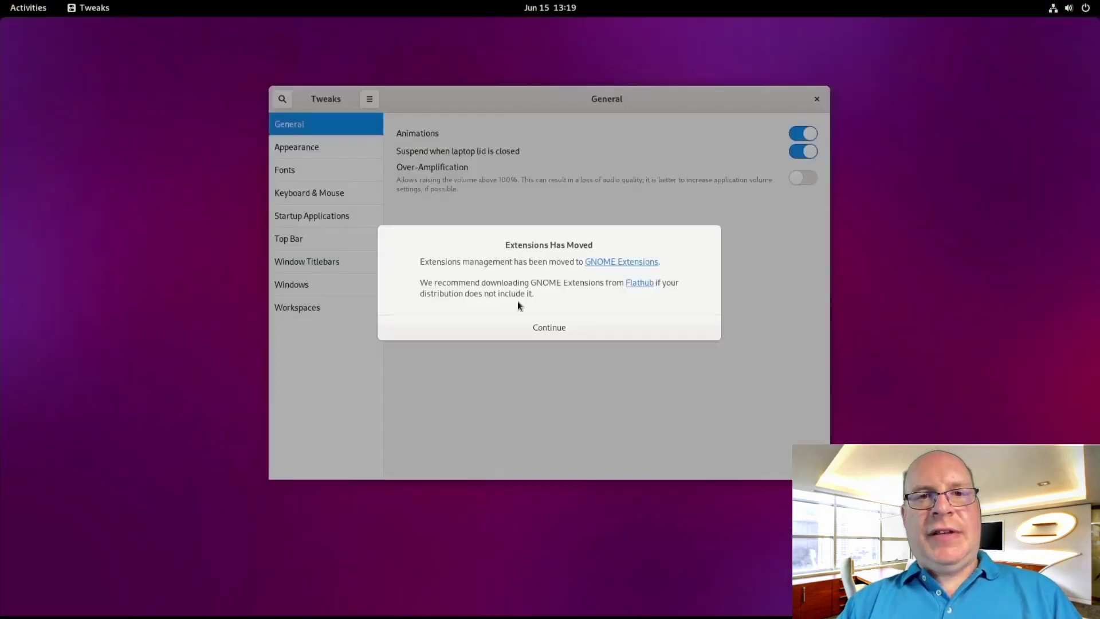
{"action": "left_click", "coordinate": [537, 327]}
{"action": "left_click_drag", "start_coordinate": [479, 103], "coordinate": [264, 63]}
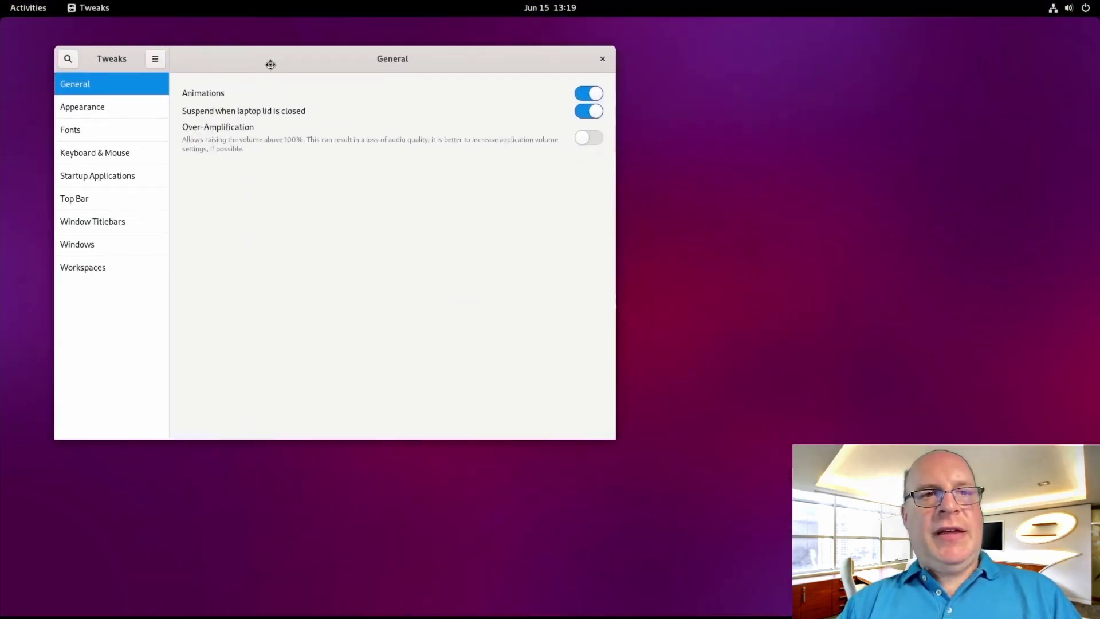
In Appearance, set applications to Arc-Dark and icons to Arc-X-D, then close Tweaks
{"action": "left_click", "coordinate": [83, 107]}
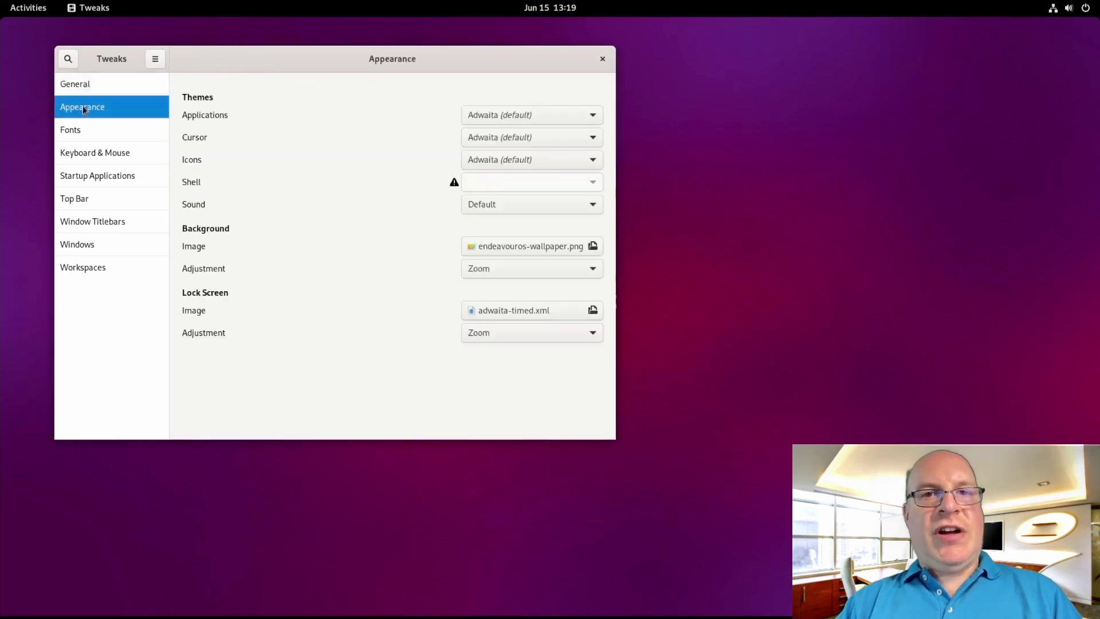
{"action": "left_click", "coordinate": [533, 116]}
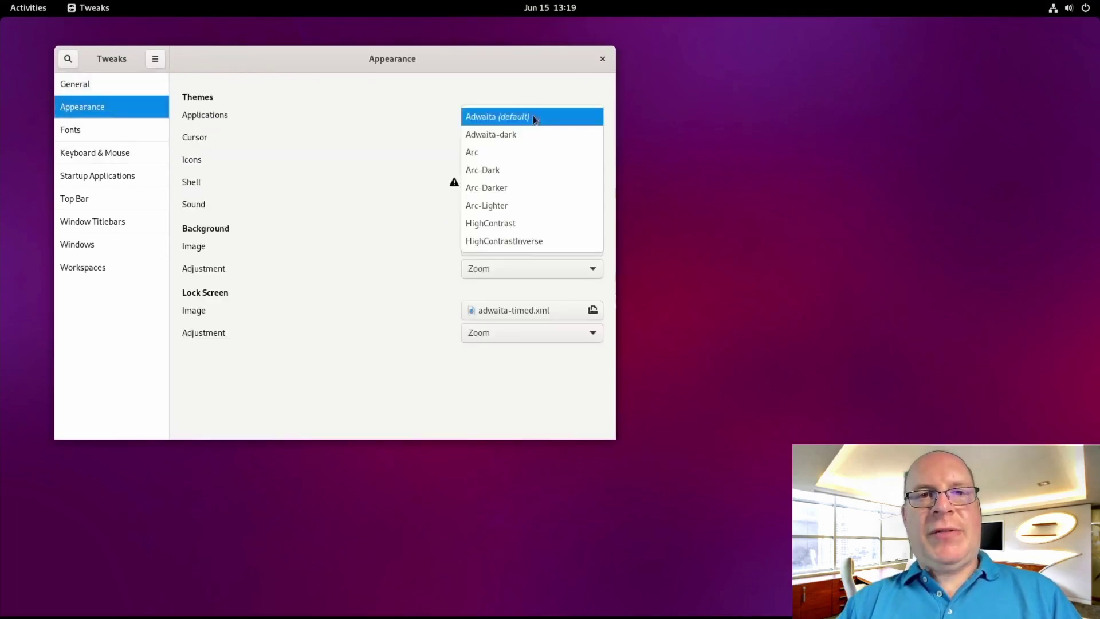
{"action": "left_click", "coordinate": [507, 169]}
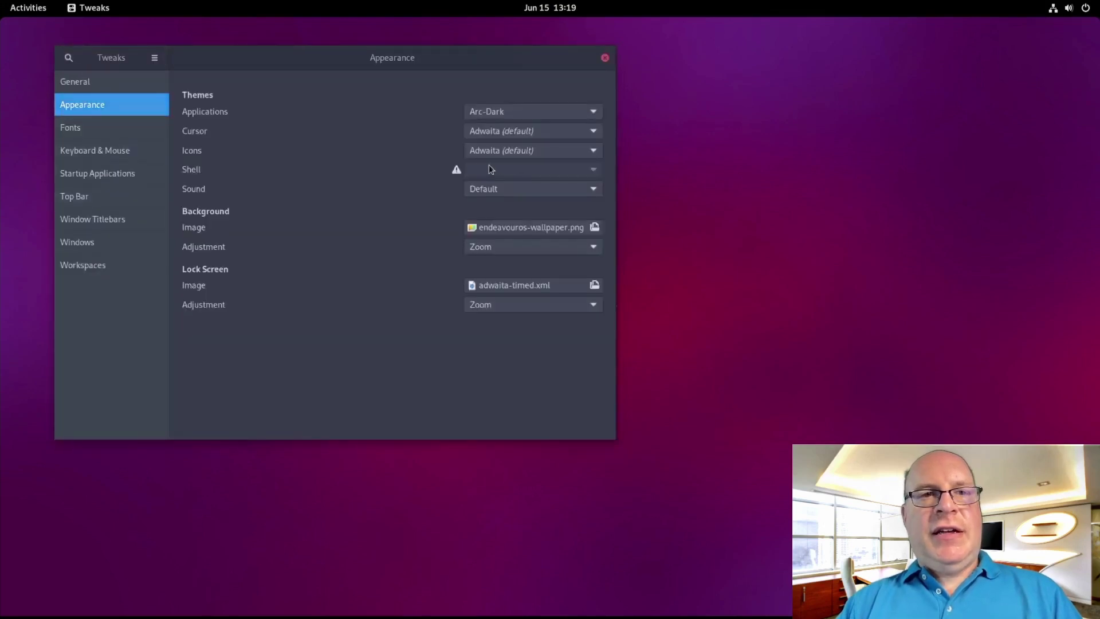
{"action": "left_click", "coordinate": [504, 152]}
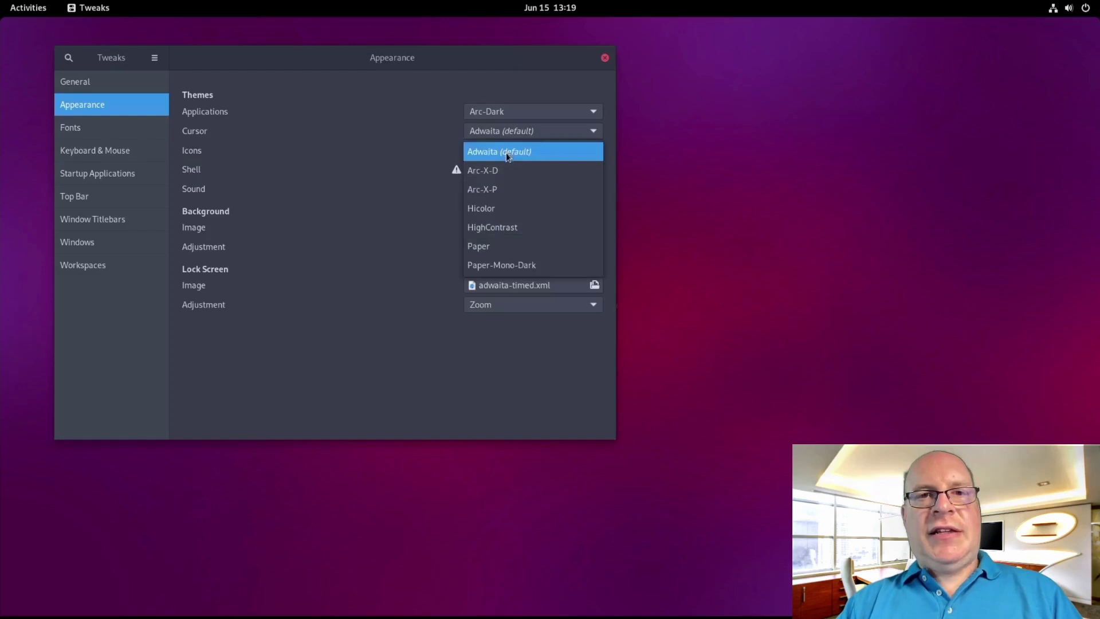
{"action": "left_click", "coordinate": [499, 170]}
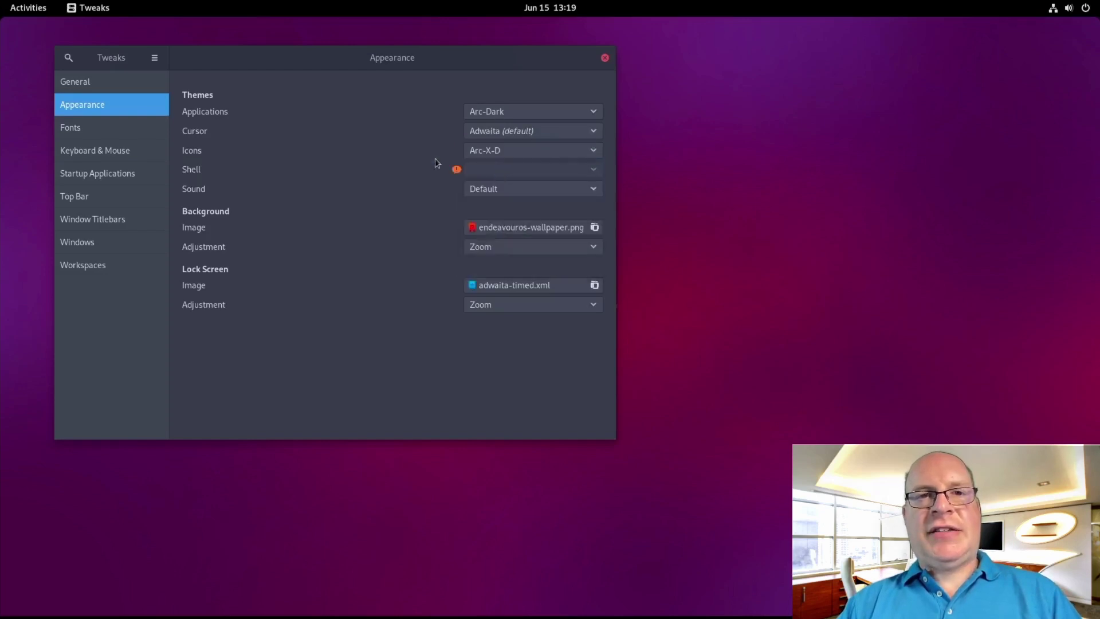
{"action": "left_click", "coordinate": [604, 59]}
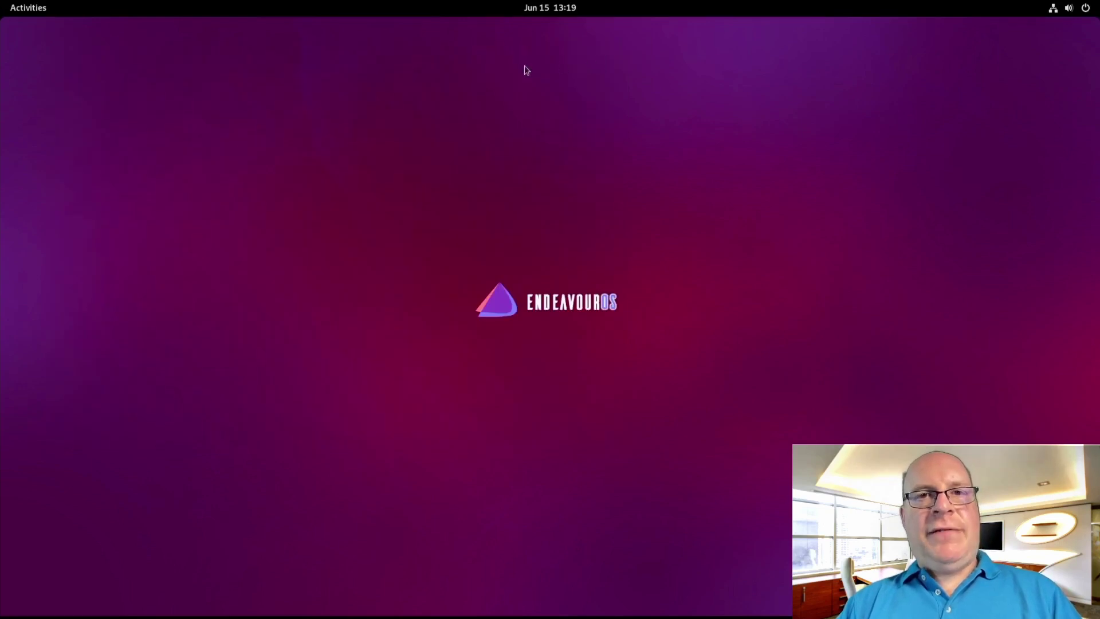
{"action": "key", "text": "super"}
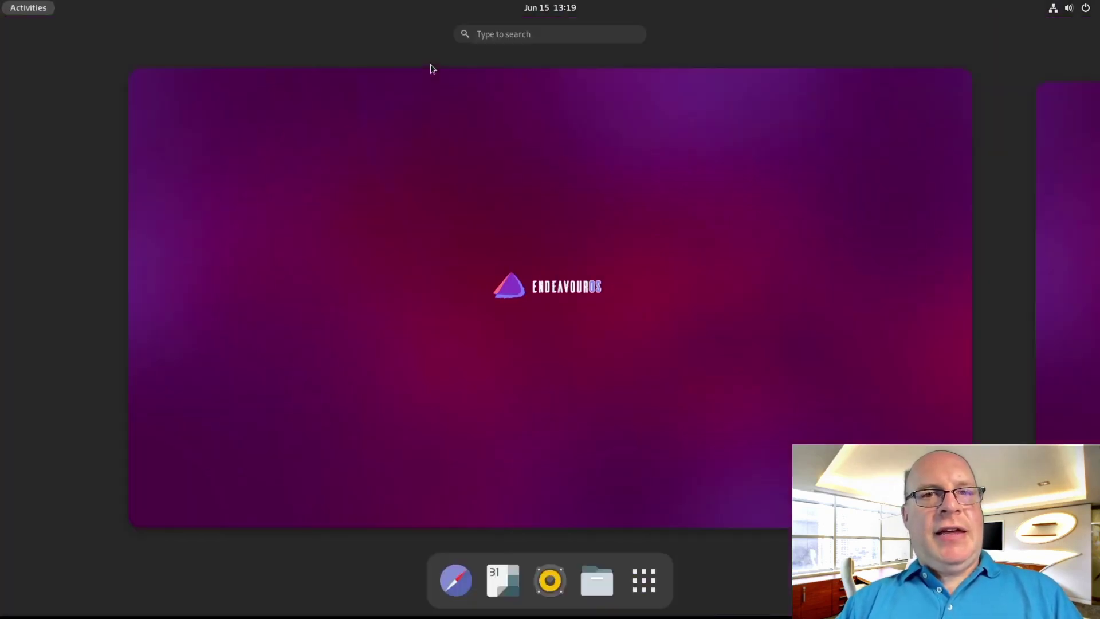
Launch Terminal, place it top-left, enlarge the font twice, and stretch the window taller
{"action": "type", "text": "term"}
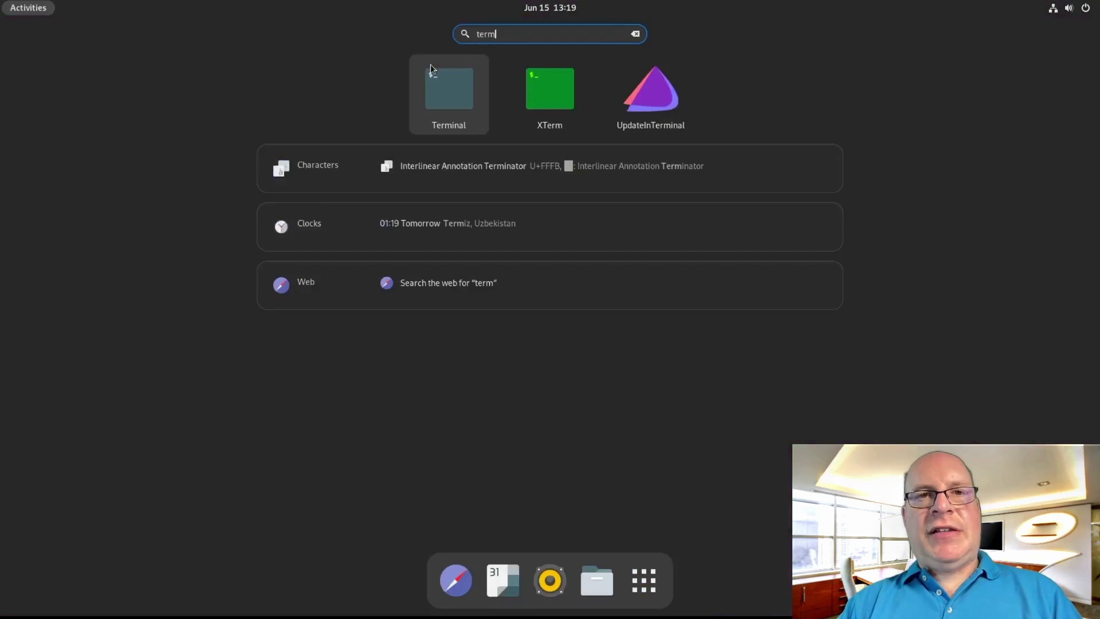
{"action": "key", "text": "Return"}
{"action": "left_click_drag", "start_coordinate": [400, 62], "coordinate": [248, 45]}
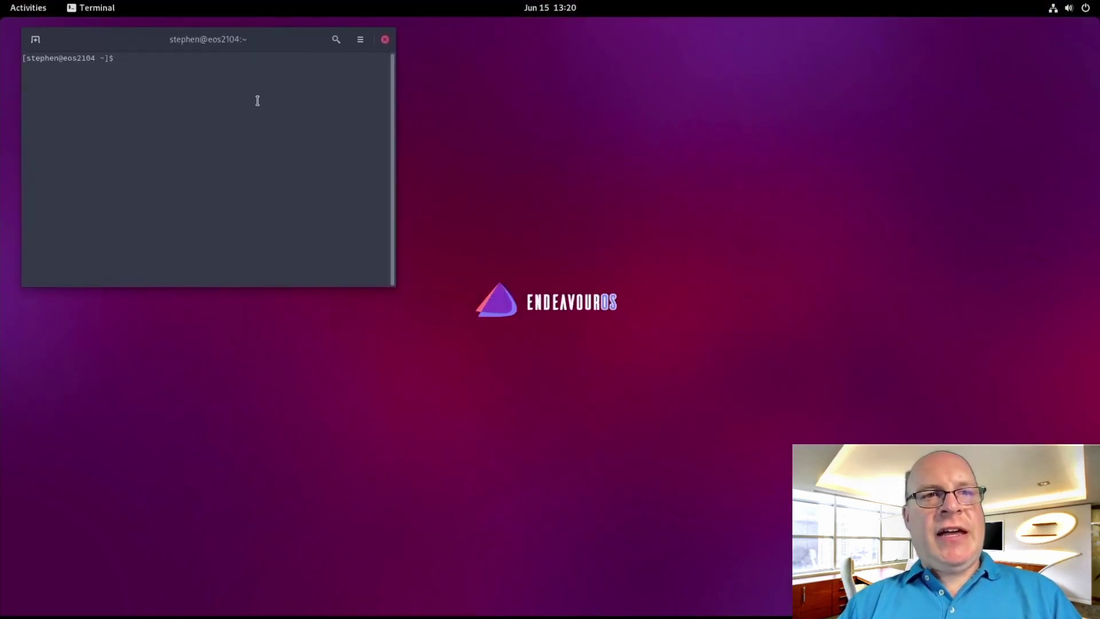
{"action": "key", "text": "ctrl+plus"}
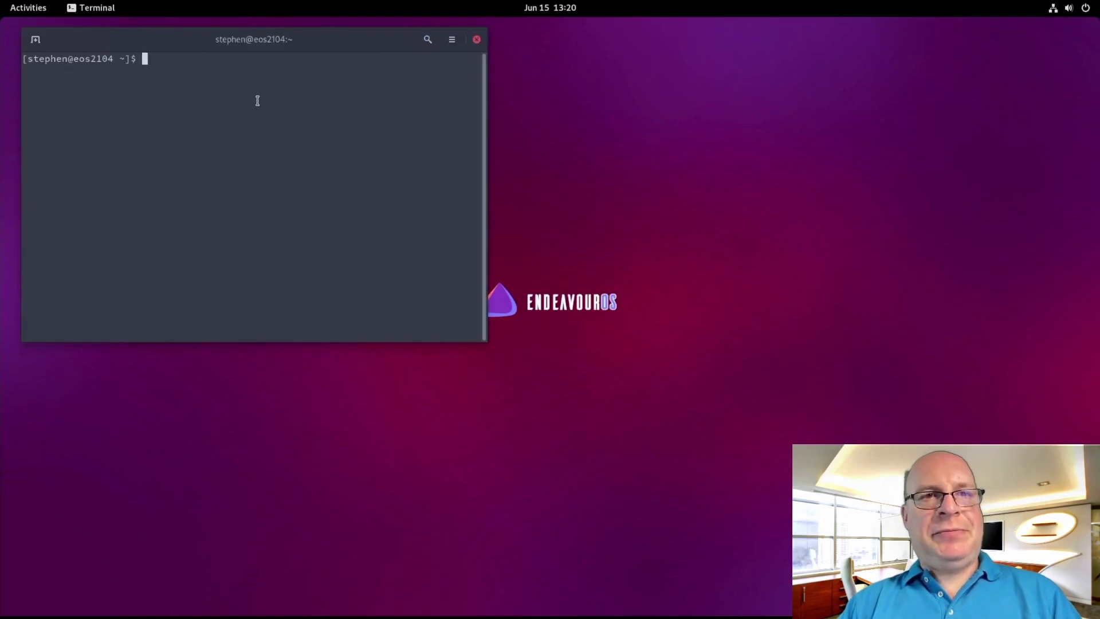
{"action": "key", "text": "ctrl+plus"}
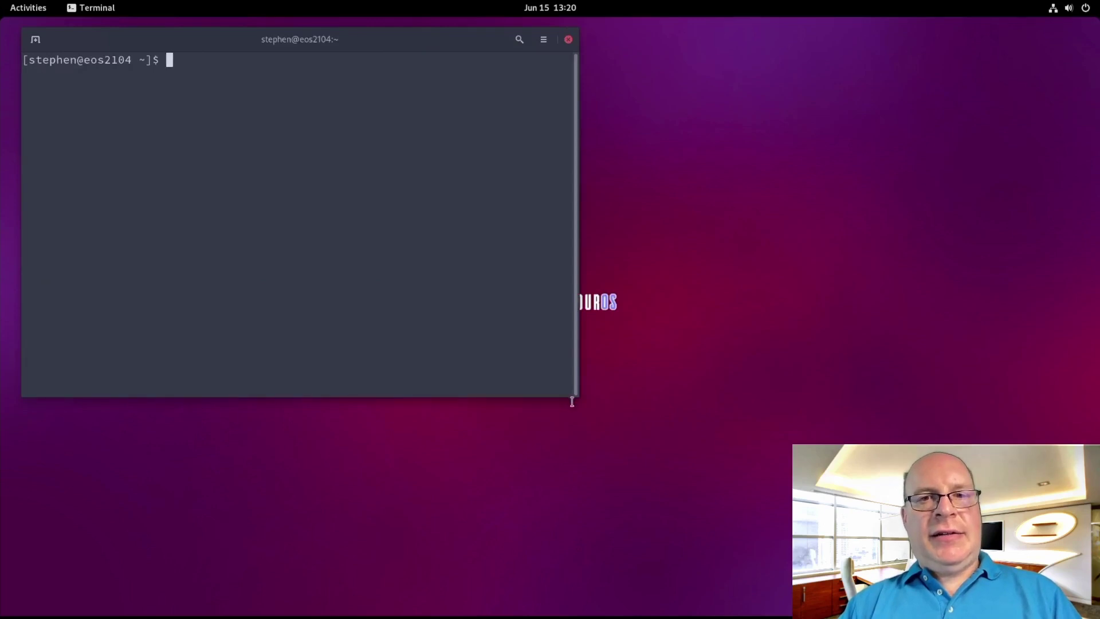
{"action": "left_click_drag", "start_coordinate": [583, 404], "coordinate": [596, 601]}
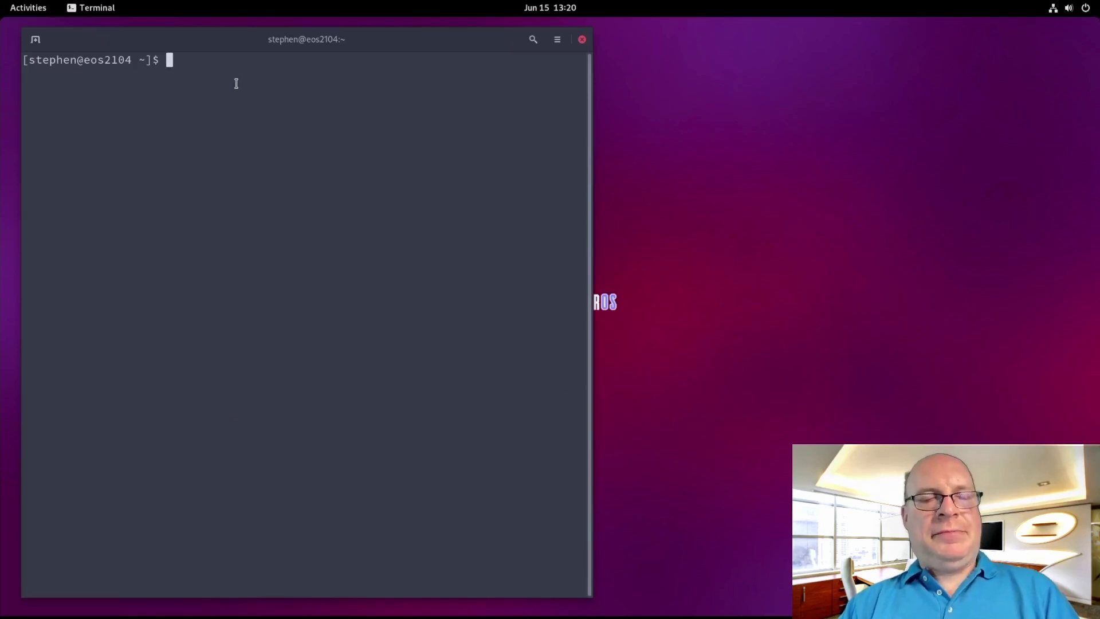
Run yay with the sudo password and answer Y to upgrade everything, including firefox 89.0.1-1
{"action": "type", "text": "yay"}
{"action": "key", "text": "Return"}
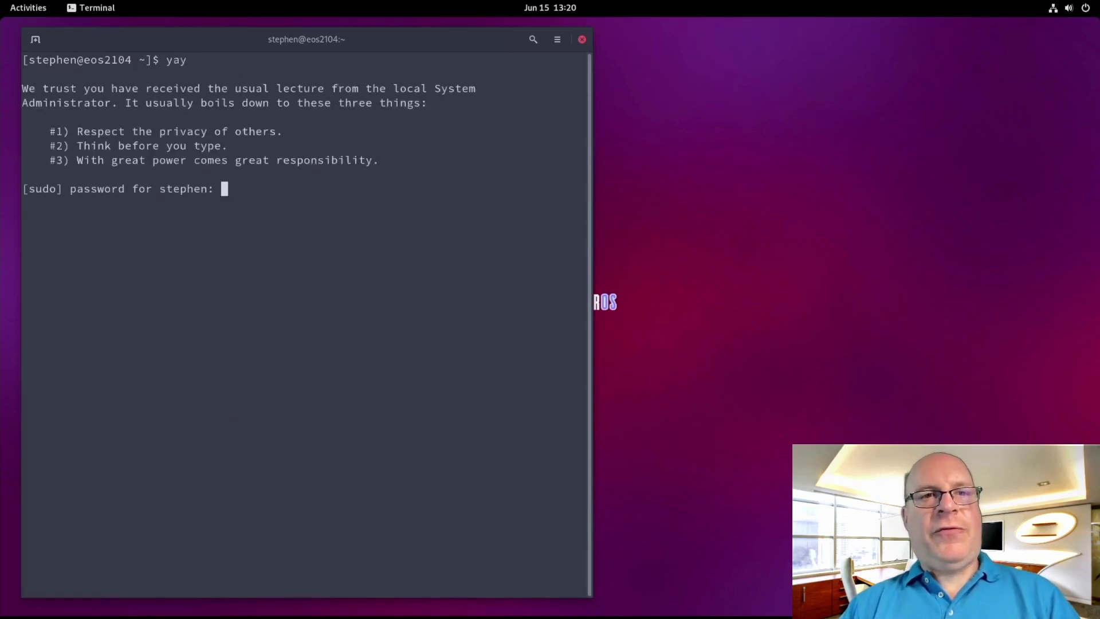
{"action": "key", "text": "Return"}
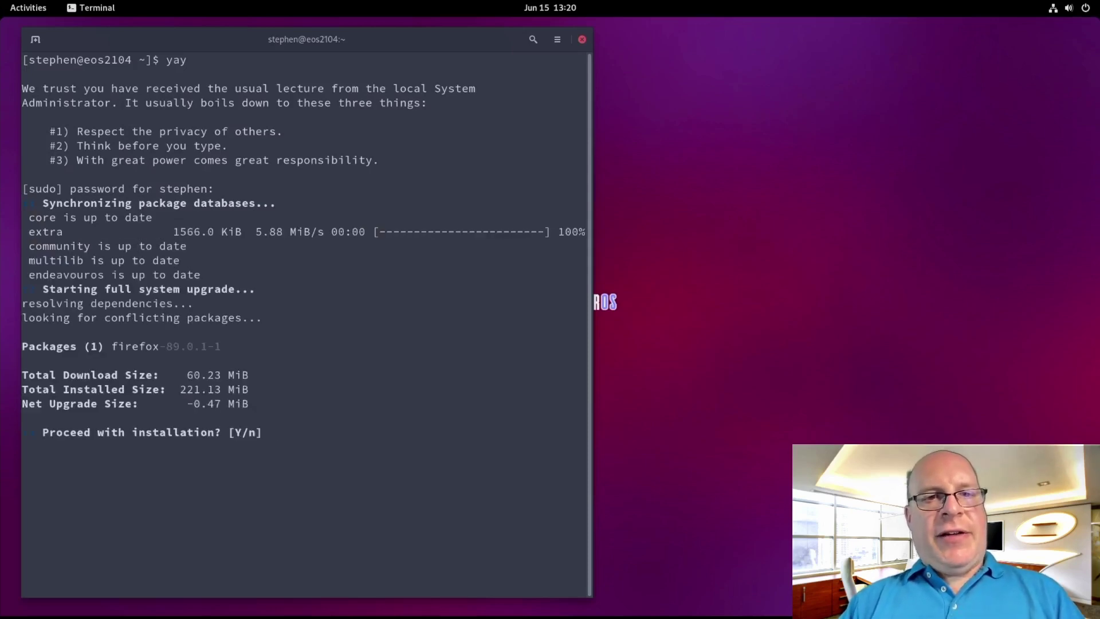
{"action": "type", "text": "Y"}
{"action": "key", "text": "Return"}
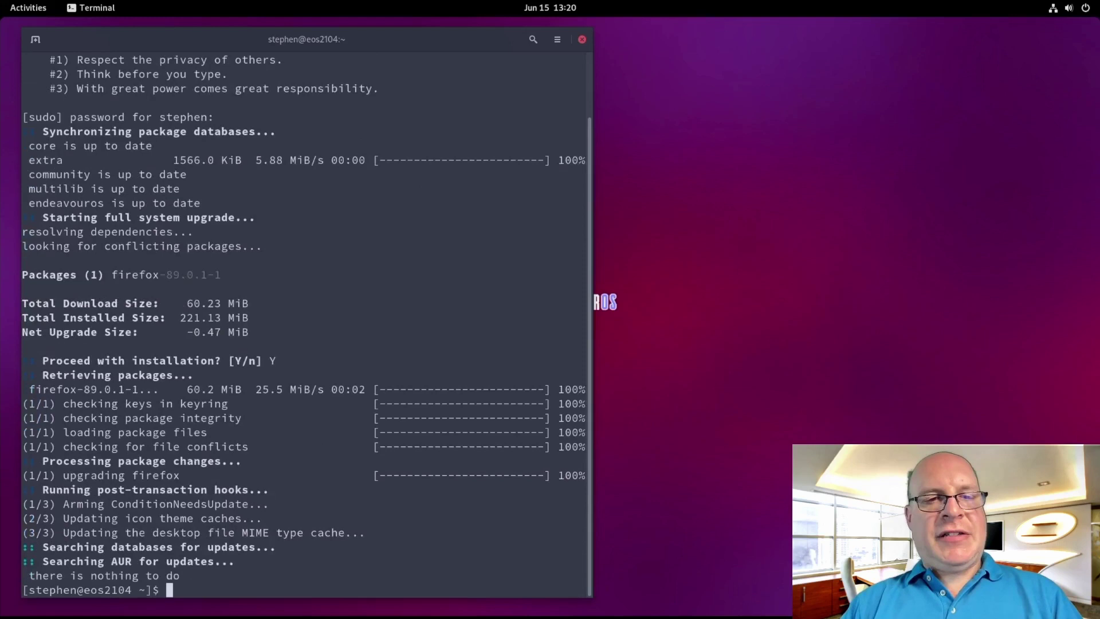
{"action": "type", "text": "sudo nano /e"}
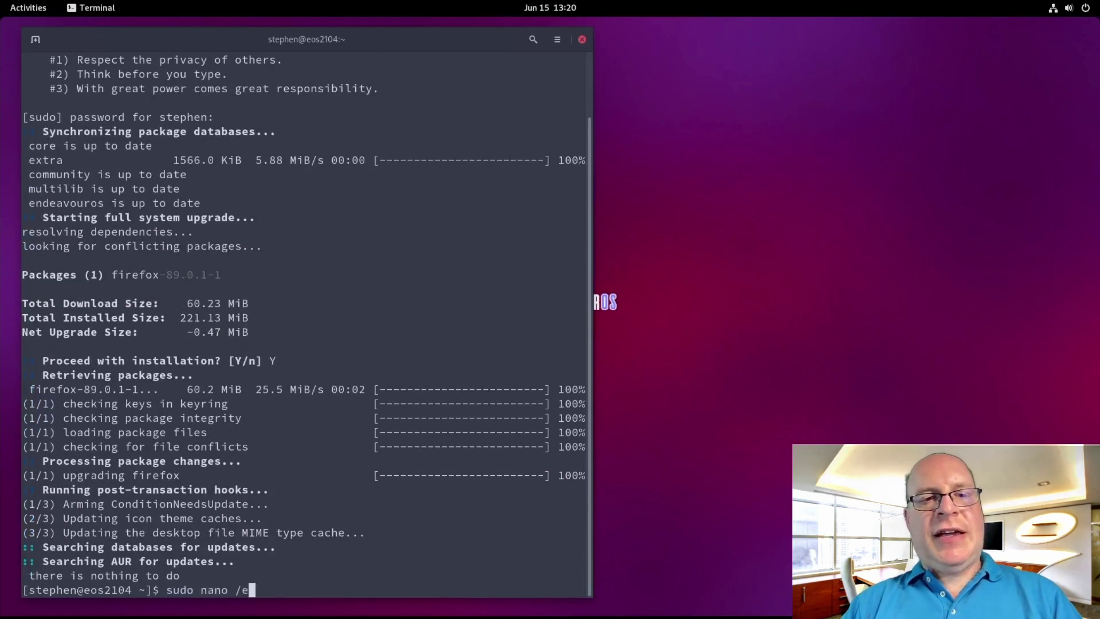
{"action": "type", "text": "tc/fstab"}
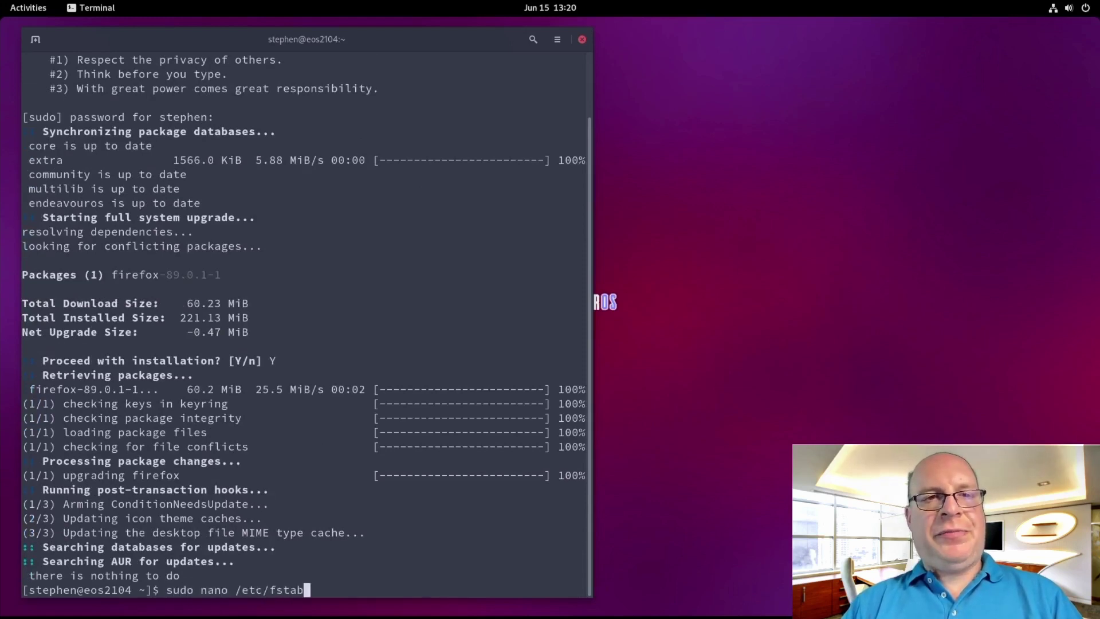
In nano, append ',pri=10' after noatime on the /etc/fstab swap line and save
{"action": "key", "text": "Return"}
{"action": "key", "text": "Down"}
{"action": "key", "text": "Down"}
{"action": "key", "text": "Down"}
{"action": "key", "text": "Down"}
{"action": "key", "text": "Down"}
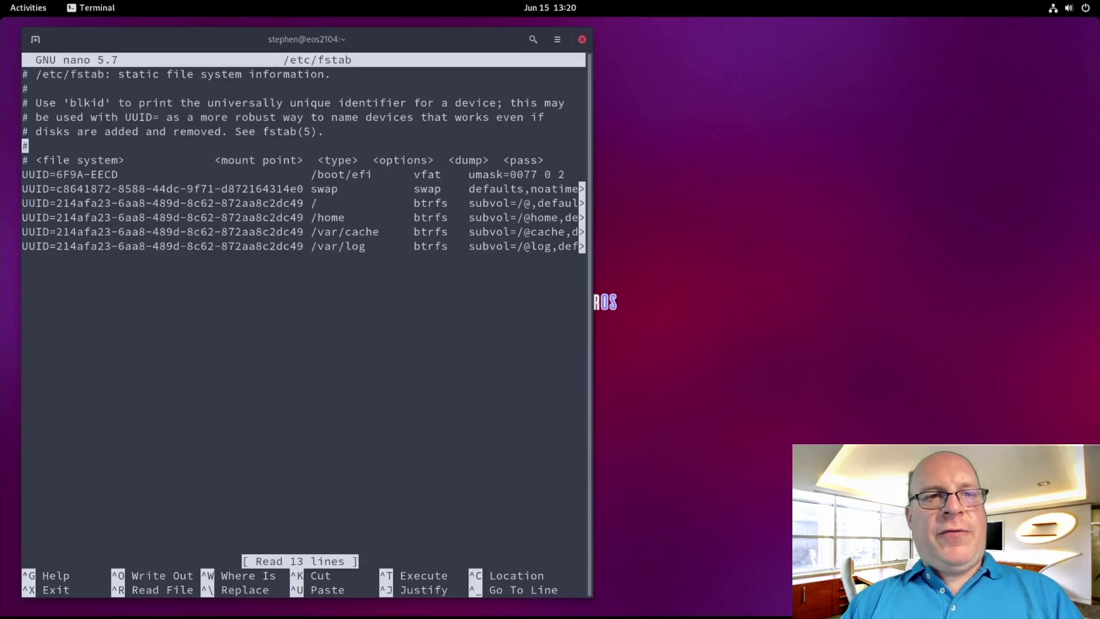
{"action": "key", "text": "Down"}
{"action": "key", "text": "Down"}
{"action": "key", "text": "Down"}
{"action": "key", "text": "Right"}
{"action": "key", "text": "Right"}
{"action": "key", "text": "Right"}
{"action": "key", "text": "Right"}
{"action": "key", "text": "Right"}
{"action": "key", "text": "Right"}
{"action": "key", "text": "Right"}
{"action": "key", "text": "Right"}
{"action": "key", "text": "Right"}
{"action": "key", "text": "Right"}
{"action": "key", "text": "Right"}
{"action": "key", "text": "Right"}
{"action": "key", "text": "Right"}
{"action": "key", "text": "Right"}
{"action": "key", "text": "Right"}
{"action": "key", "text": "Right"}
{"action": "key", "text": "Right"}
{"action": "key", "text": "Right"}
{"action": "key", "text": "Right"}
{"action": "key", "text": "Right"}
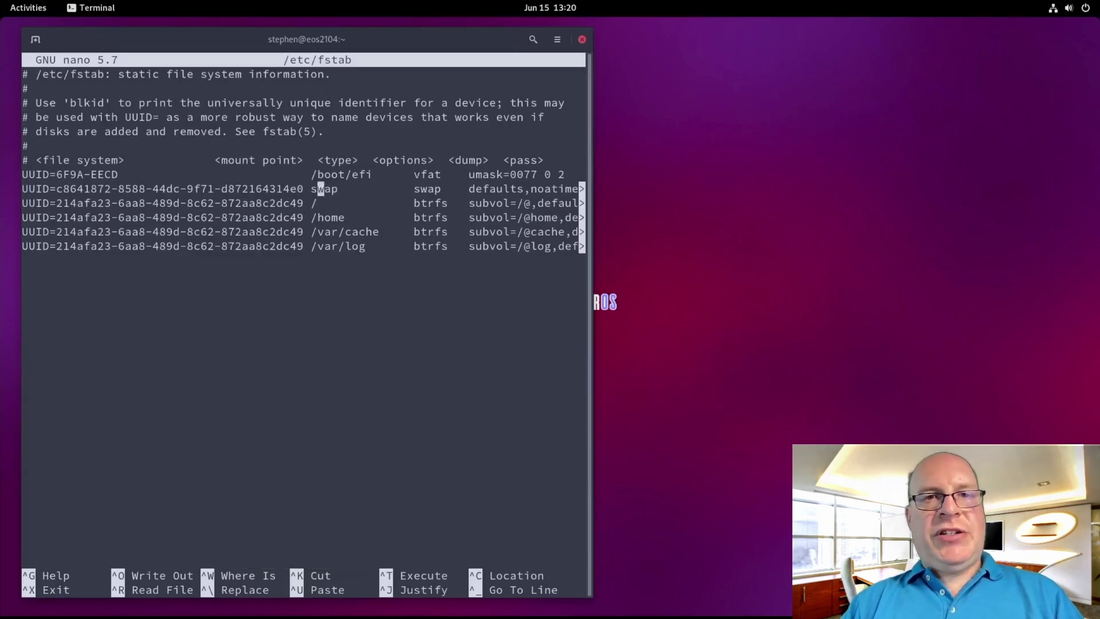
{"action": "key", "text": "Right"}
{"action": "key", "text": "Right"}
{"action": "key", "text": "Right"}
{"action": "key", "text": "Right"}
{"action": "key", "text": "Right"}
{"action": "key", "text": "Right"}
{"action": "key", "text": "Right"}
{"action": "key", "text": "Right"}
{"action": "key", "text": "Right"}
{"action": "key", "text": "Right"}
{"action": "key", "text": "Right"}
{"action": "key", "text": "Right"}
{"action": "key", "text": "Right"}
{"action": "key", "text": "Right"}
{"action": "key", "text": "Right"}
{"action": "key", "text": "Right"}
{"action": "key", "text": "Right"}
{"action": "key", "text": "Right"}
{"action": "key", "text": "Right"}
{"action": "key", "text": "Right"}
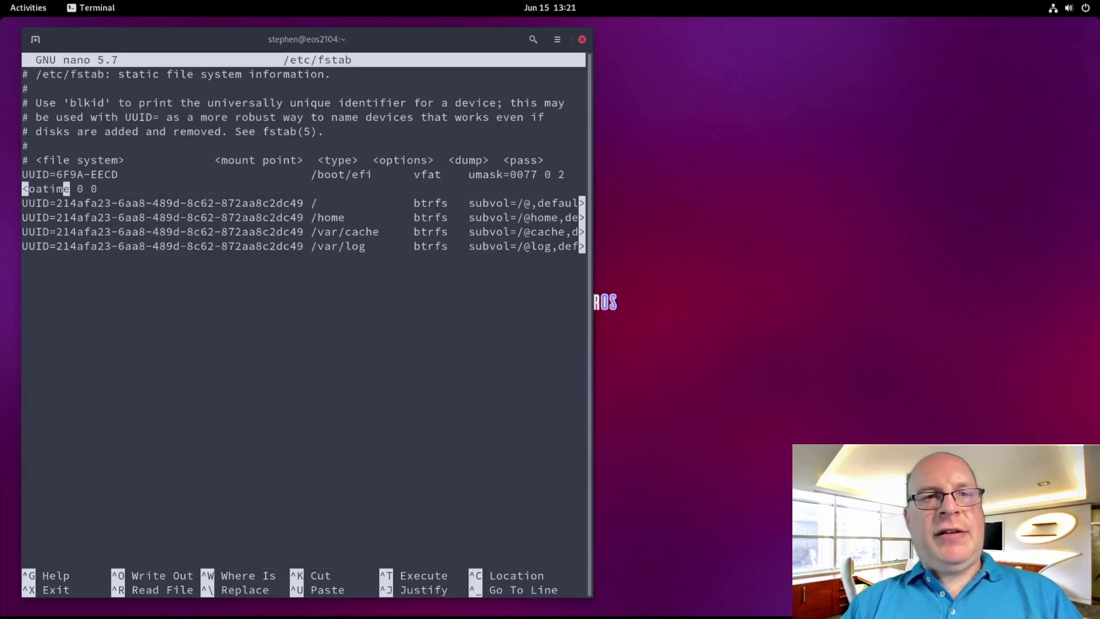
{"action": "key", "text": "Right"}
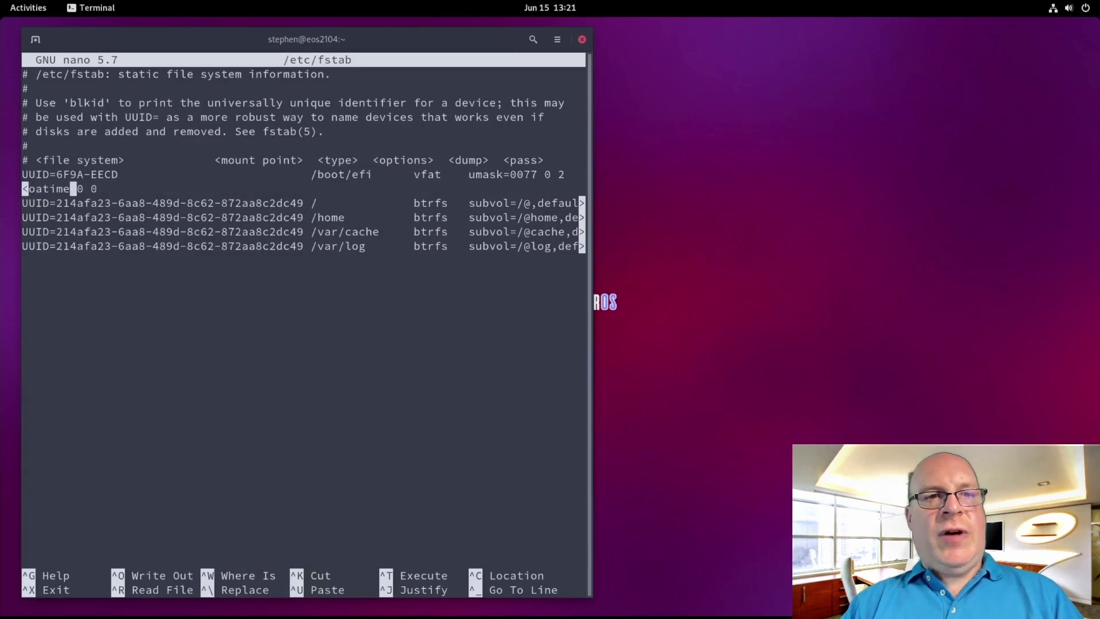
{"action": "type", "text": ",pri"}
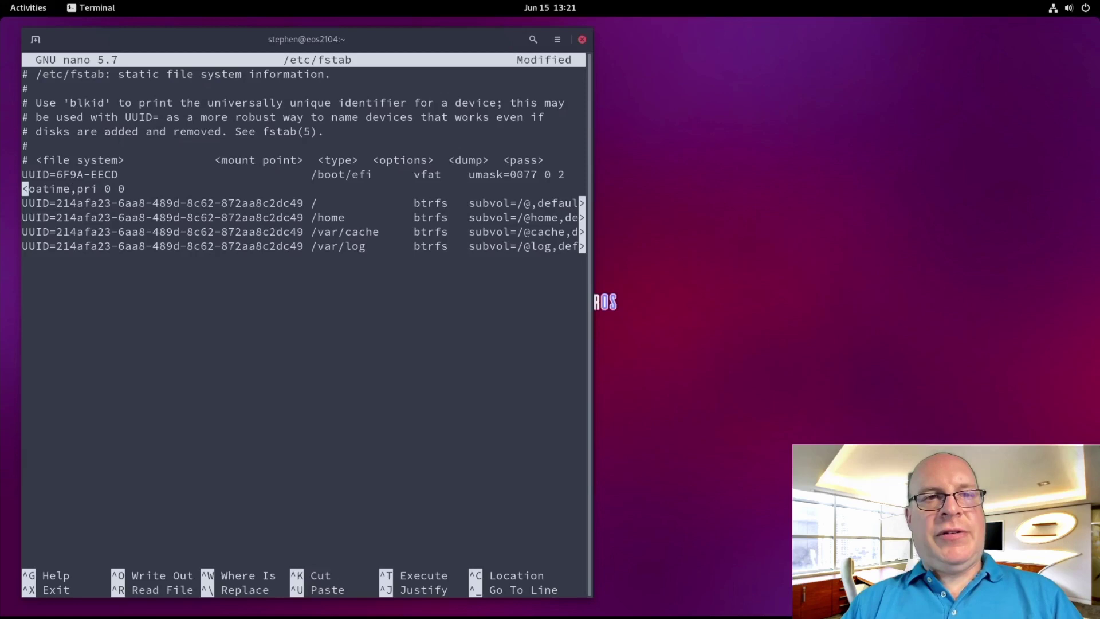
{"action": "type", "text": "=10"}
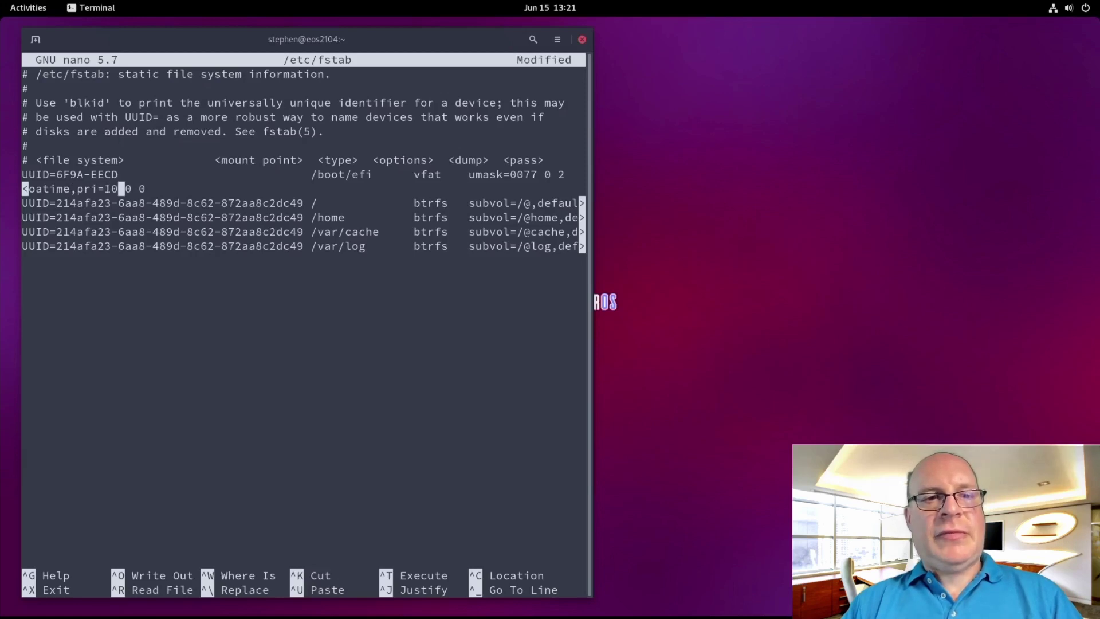
{"action": "key", "text": "Left"}
{"action": "key", "text": "Left"}
{"action": "key", "text": "Left"}
{"action": "key", "text": "Left"}
{"action": "key", "text": "Left"}
{"action": "key", "text": "Left"}
{"action": "key", "text": "Left"}
{"action": "key", "text": "Left"}
{"action": "key", "text": "Left"}
{"action": "key", "text": "Left"}
{"action": "key", "text": "Left"}
{"action": "key", "text": "Left"}
{"action": "key", "text": "Left"}
{"action": "key", "text": "Left"}
{"action": "key", "text": "Left"}
{"action": "key", "text": "Left"}
{"action": "key", "text": "Left"}
{"action": "key", "text": "Left"}
{"action": "key", "text": "Left"}
{"action": "key", "text": "Left"}
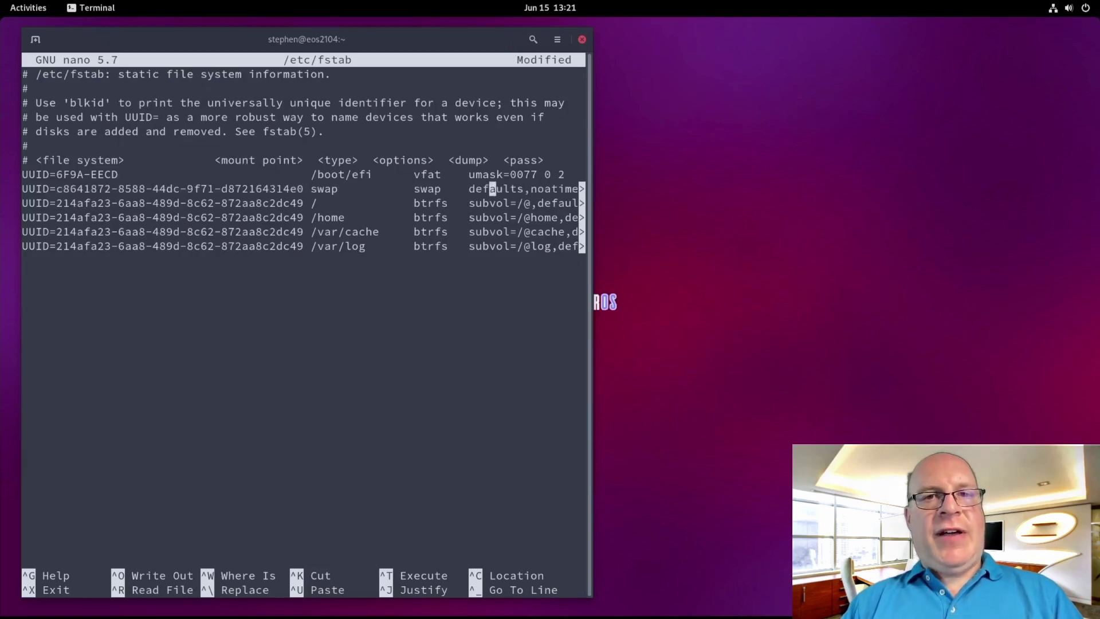
{"action": "key", "text": "Right"}
{"action": "key", "text": "Right"}
{"action": "key", "text": "Right"}
{"action": "key", "text": "Right"}
{"action": "key", "text": "Right"}
{"action": "key", "text": "Right"}
{"action": "key", "text": "Right"}
{"action": "key", "text": "Right"}
{"action": "key", "text": "Right"}
{"action": "key", "text": "Right"}
{"action": "key", "text": "Right"}
{"action": "key", "text": "Right"}
{"action": "key", "text": "Right"}
{"action": "key", "text": "Right"}
{"action": "key", "text": "Right"}
{"action": "key", "text": "Right"}
{"action": "key", "text": "Right"}
{"action": "key", "text": "Right"}
{"action": "key", "text": "Right"}
{"action": "key", "text": "Right"}
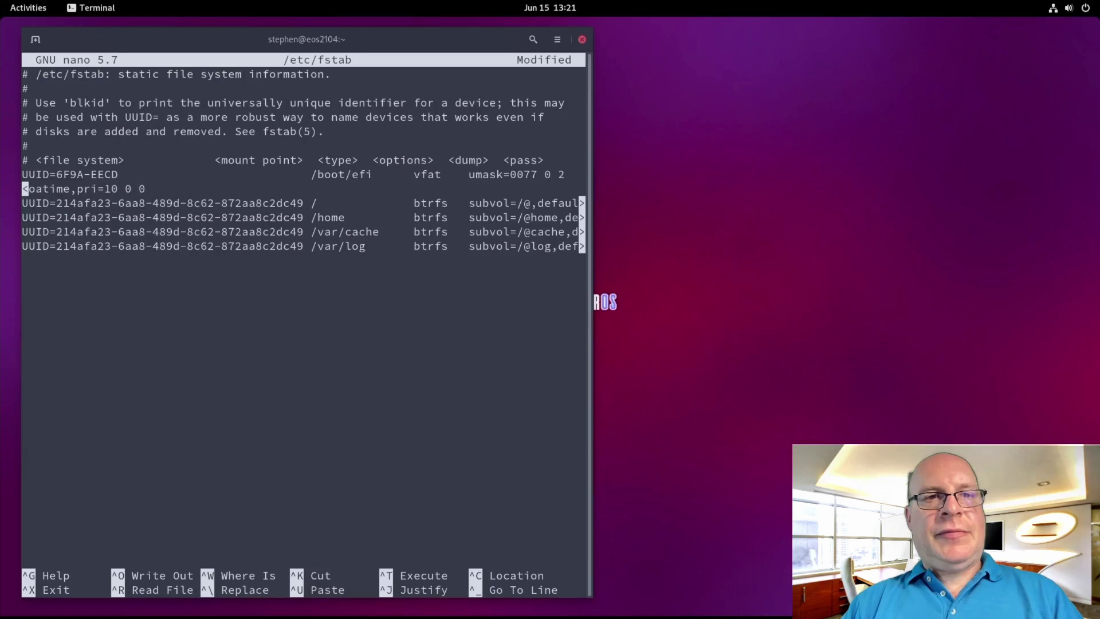
{"action": "key", "text": "ctrl+x"}
{"action": "key", "text": "y"}
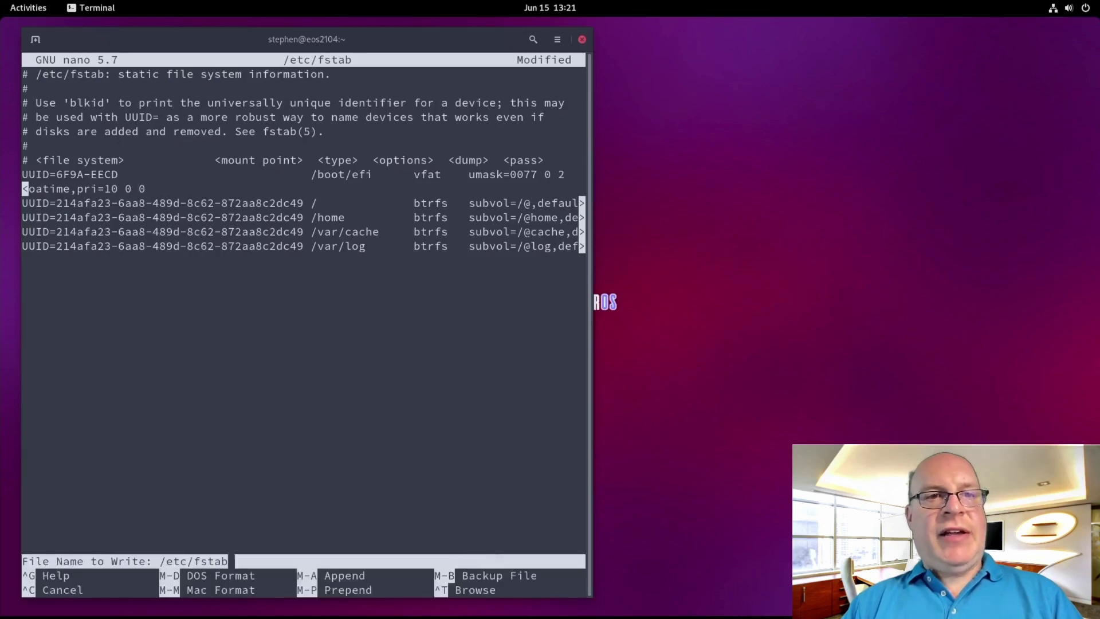
{"action": "key", "text": "Return"}
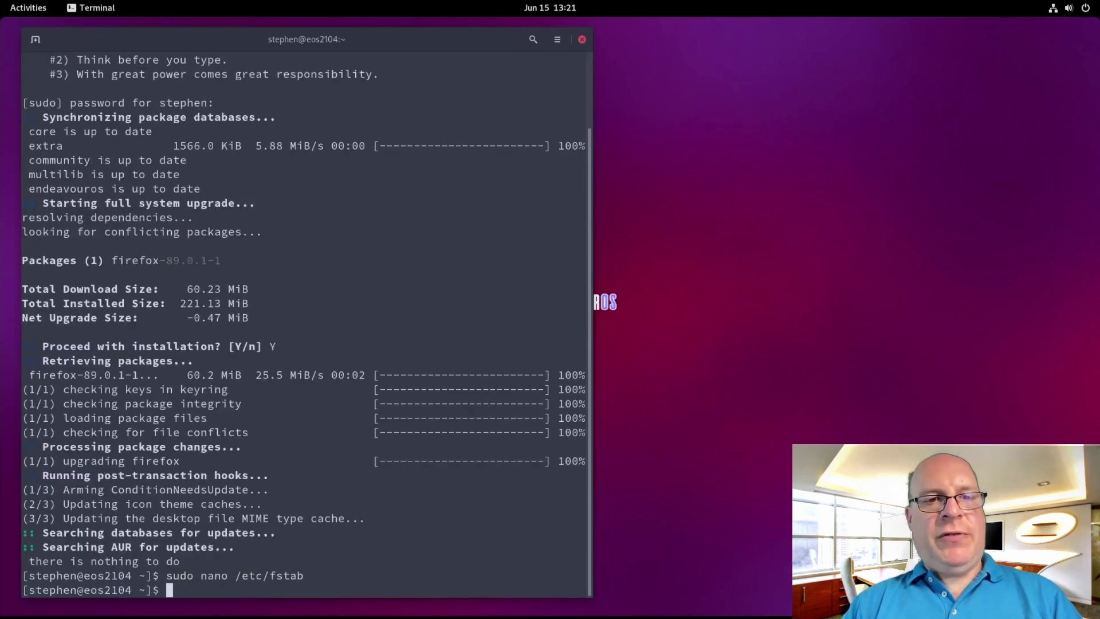
Install zramd with 'yay -S zramd', keeping make-dependency defaults and declining diffs
{"action": "type", "text": "yay"}
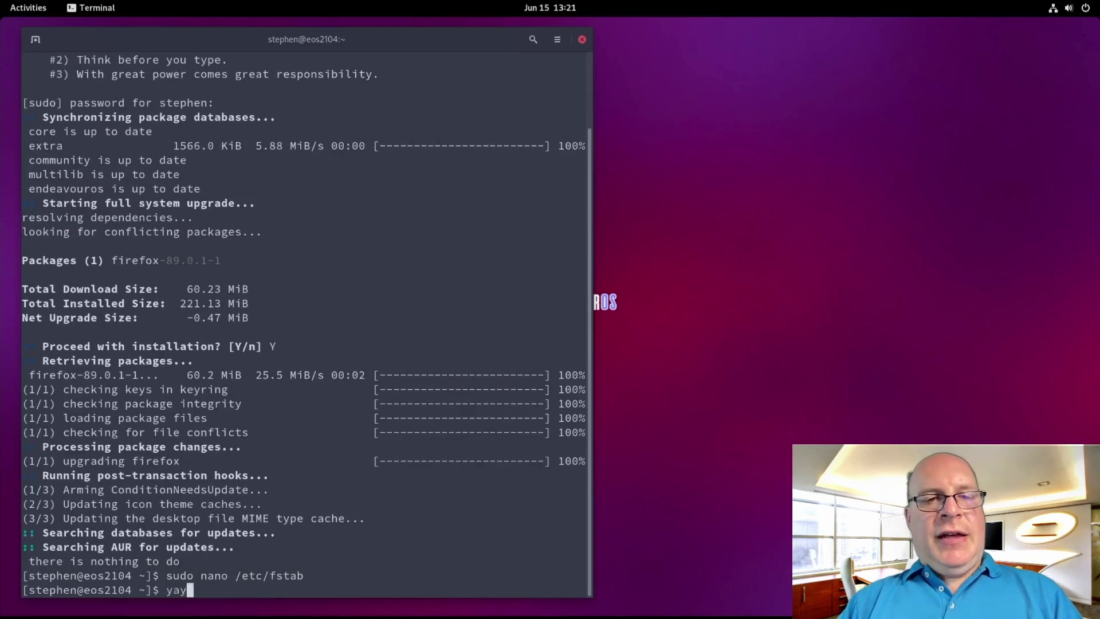
{"action": "type", "text": " -S zramd"}
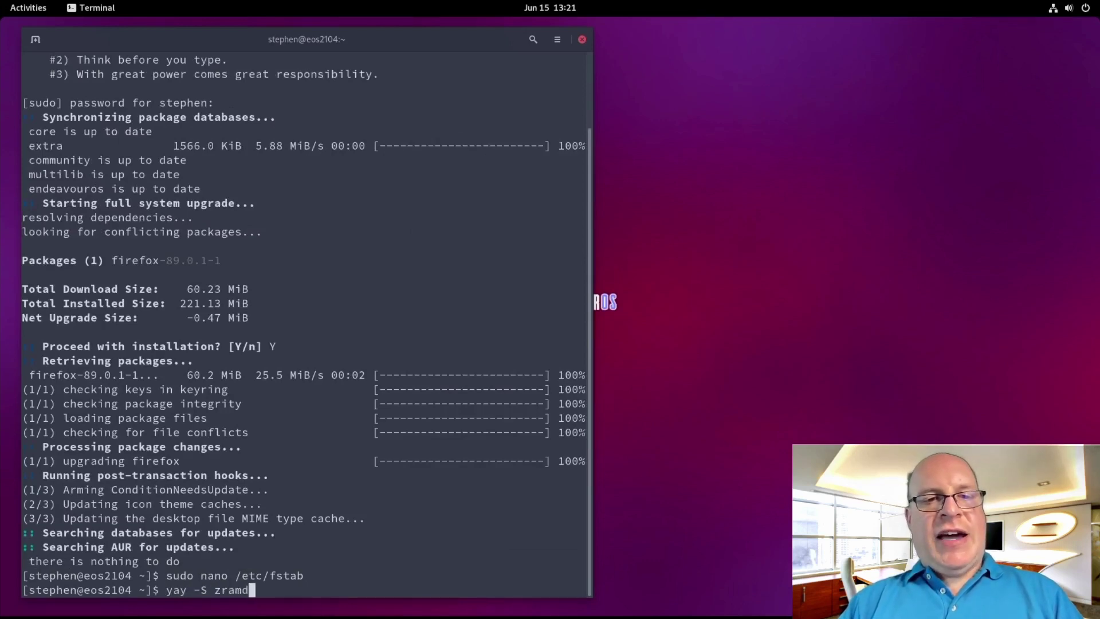
{"action": "key", "text": "Return"}
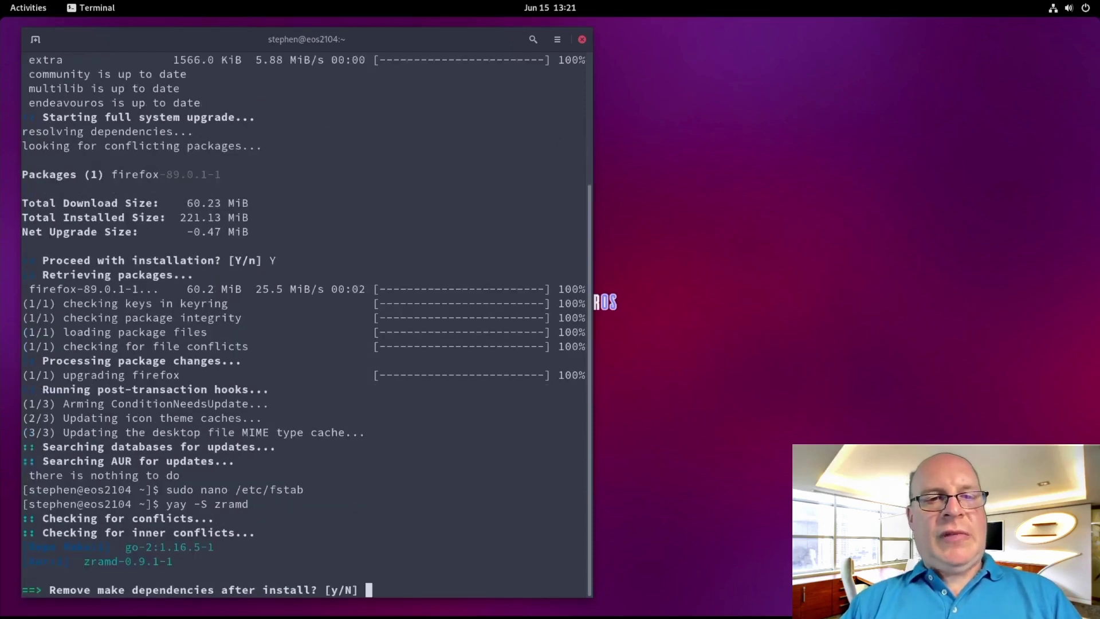
{"action": "key", "text": "Return"}
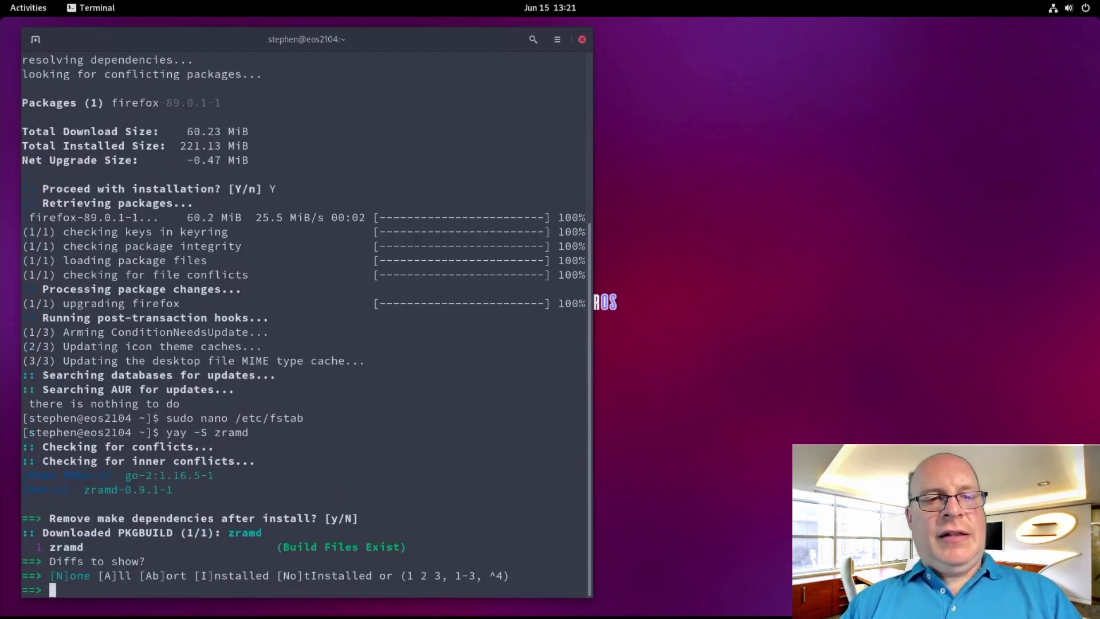
{"action": "type", "text": "N"}
{"action": "key", "text": "Return"}
{"action": "key", "text": "Return"}
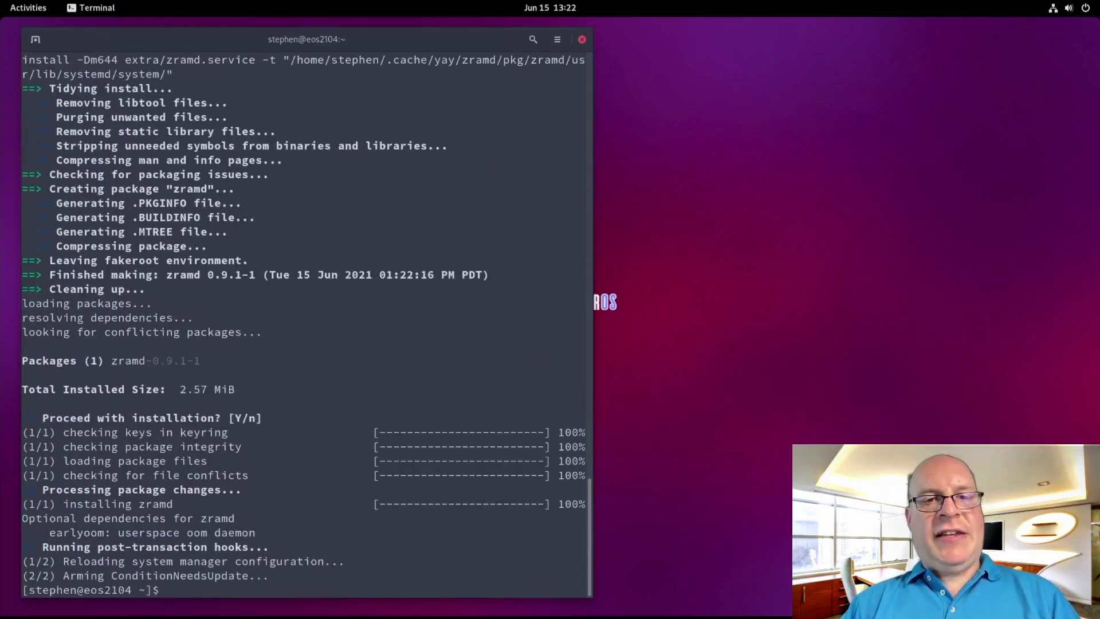
Enable and start zramd.service via systemctl, then confirm /dev/zram0 swap with 'swapon -s'
{"action": "type", "text": "sudo syste"}
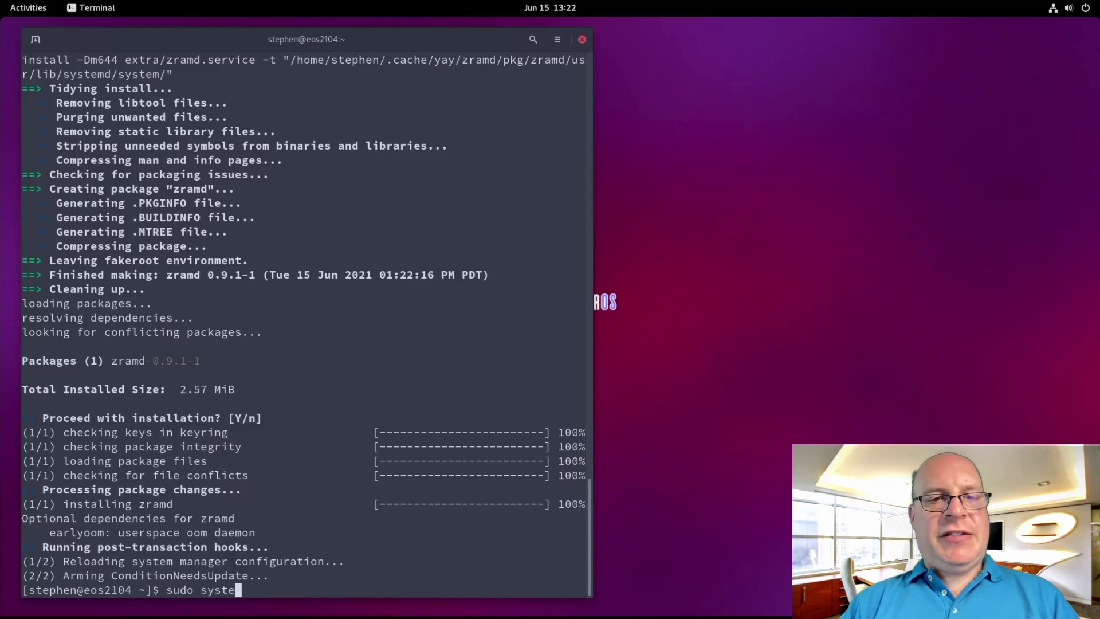
{"action": "type", "text": "mctl enable"}
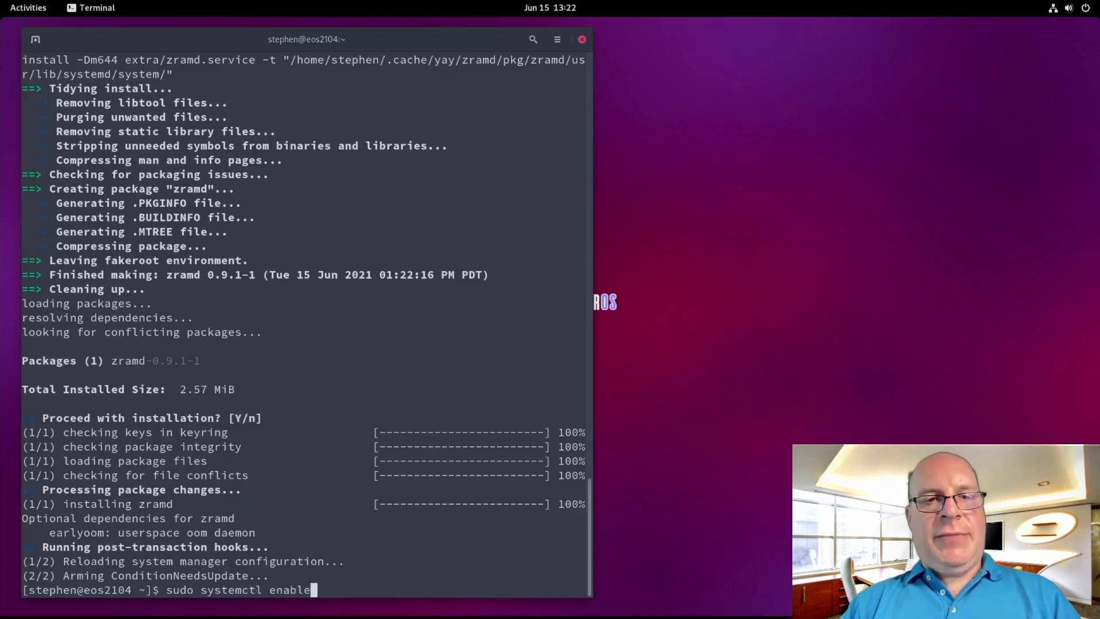
{"action": "type", "text": " --now"}
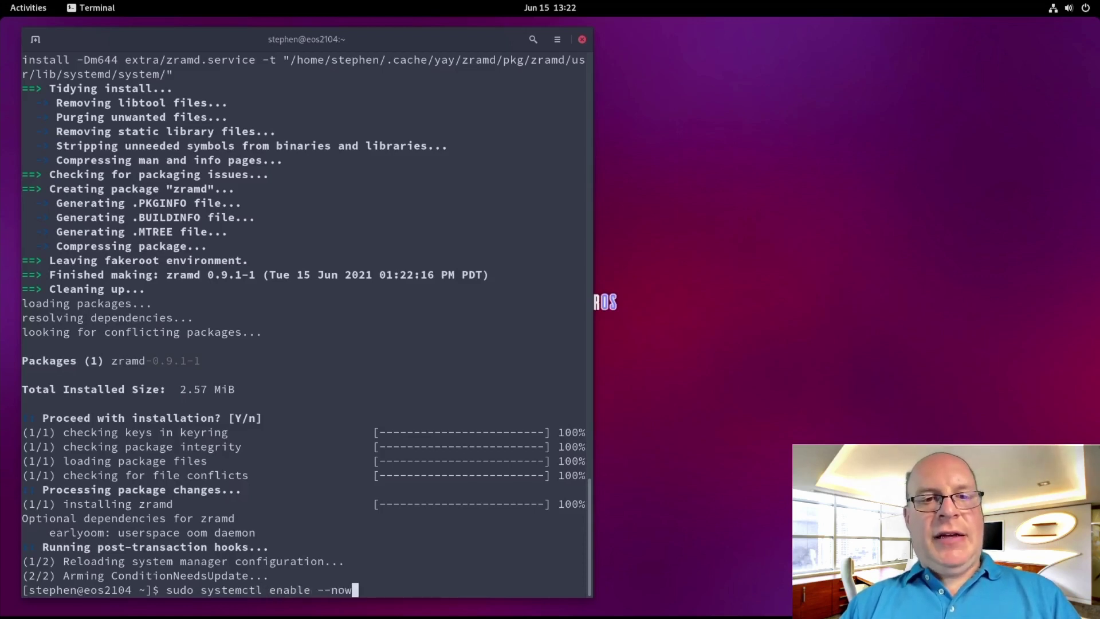
{"action": "type", "text": " zramd.service"}
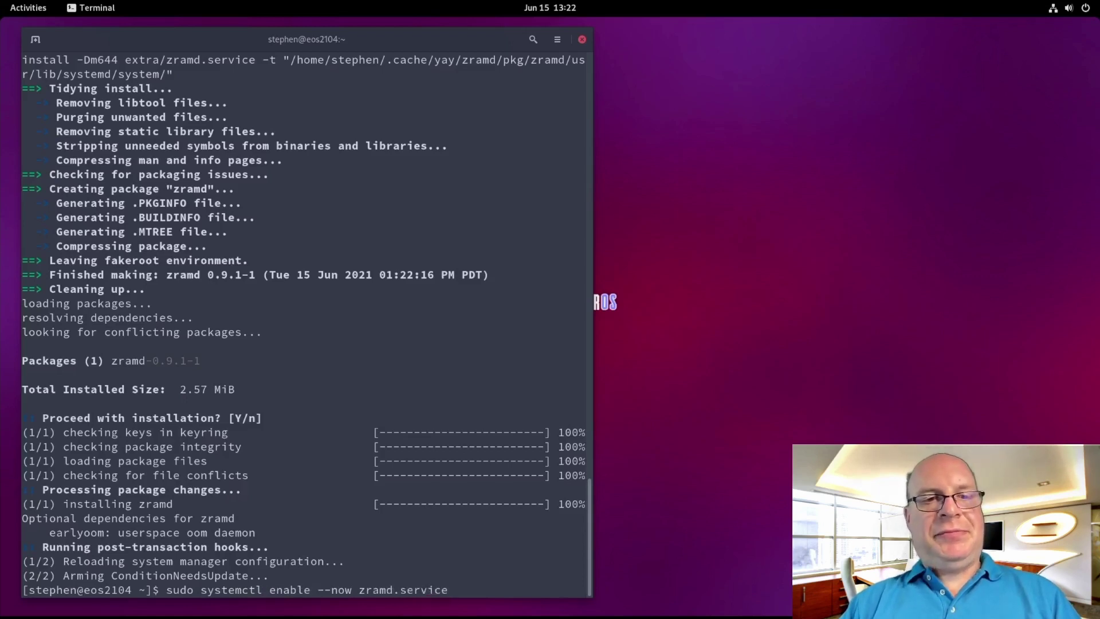
{"action": "key", "text": "Return"}
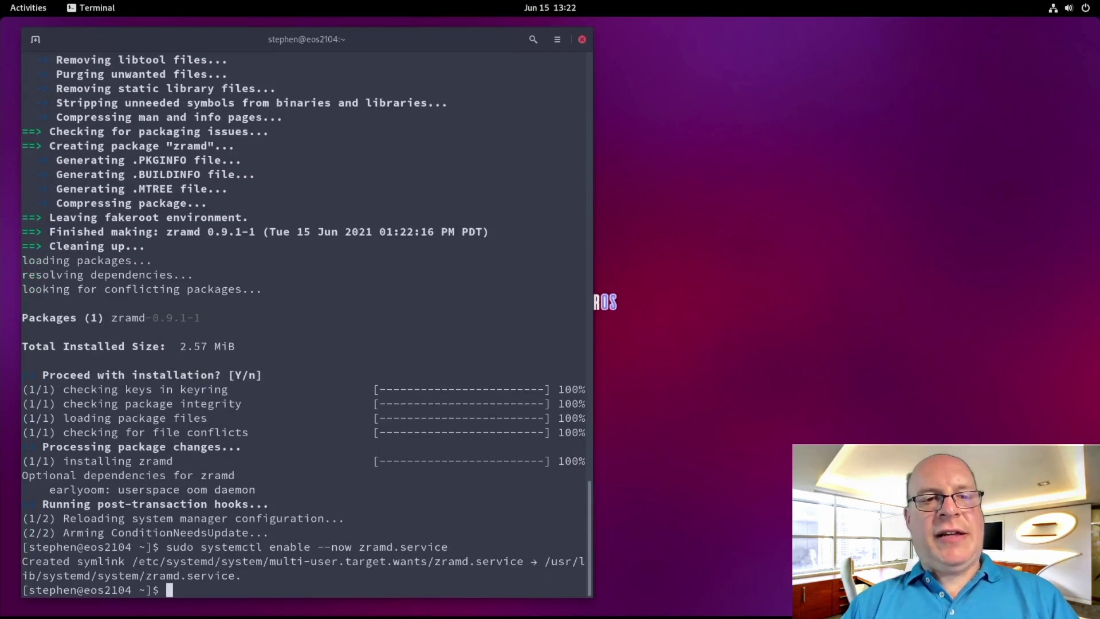
{"action": "type", "text": "swapo"}
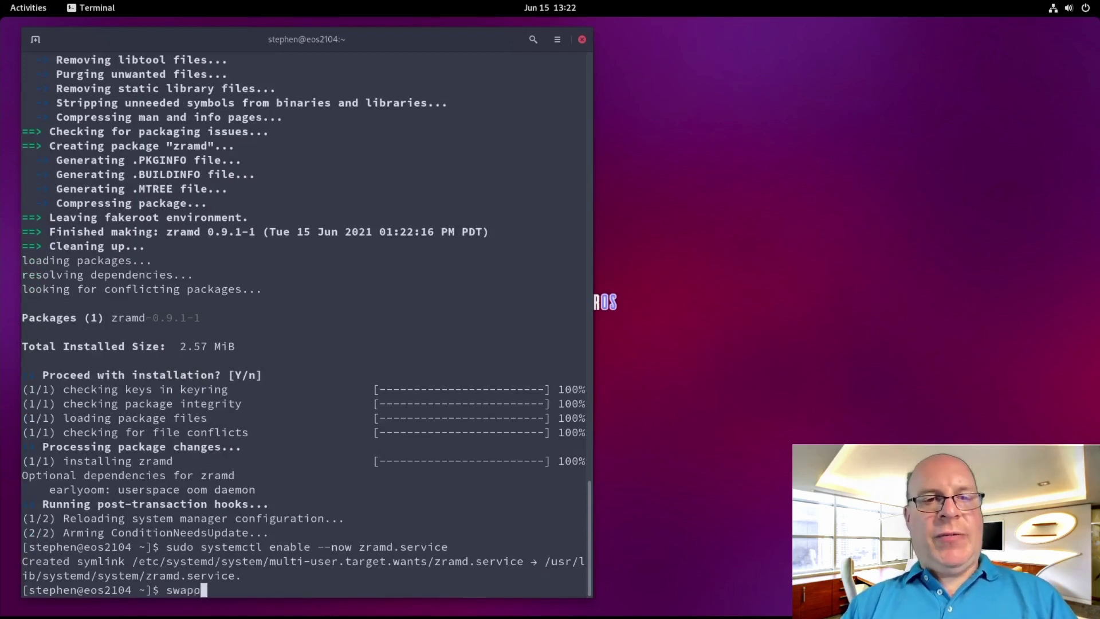
{"action": "type", "text": "n -s"}
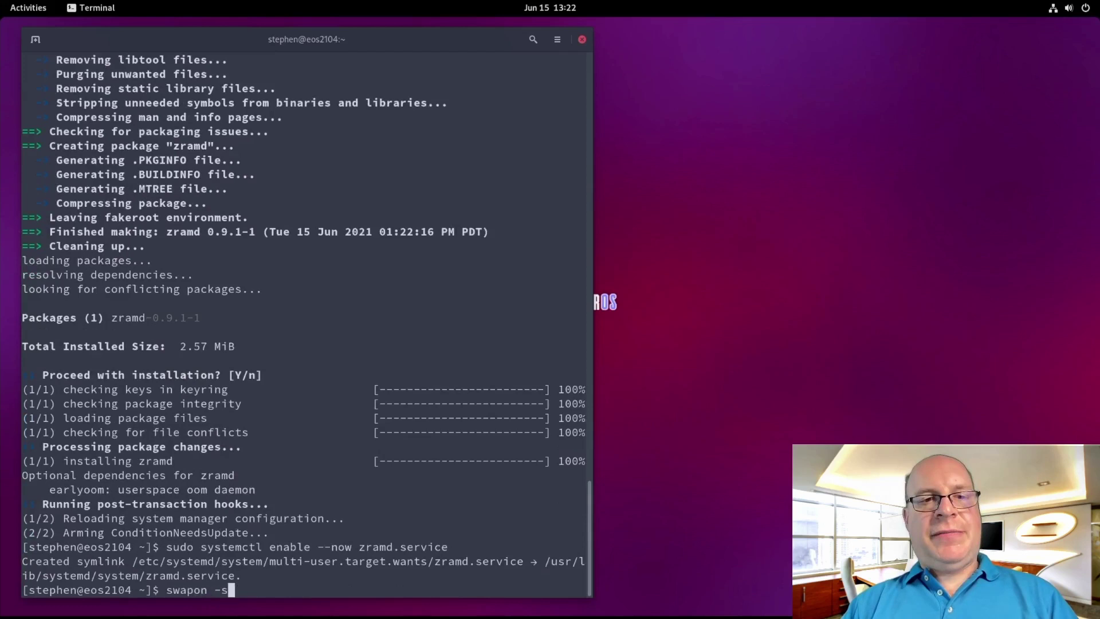
{"action": "key", "text": "Return"}
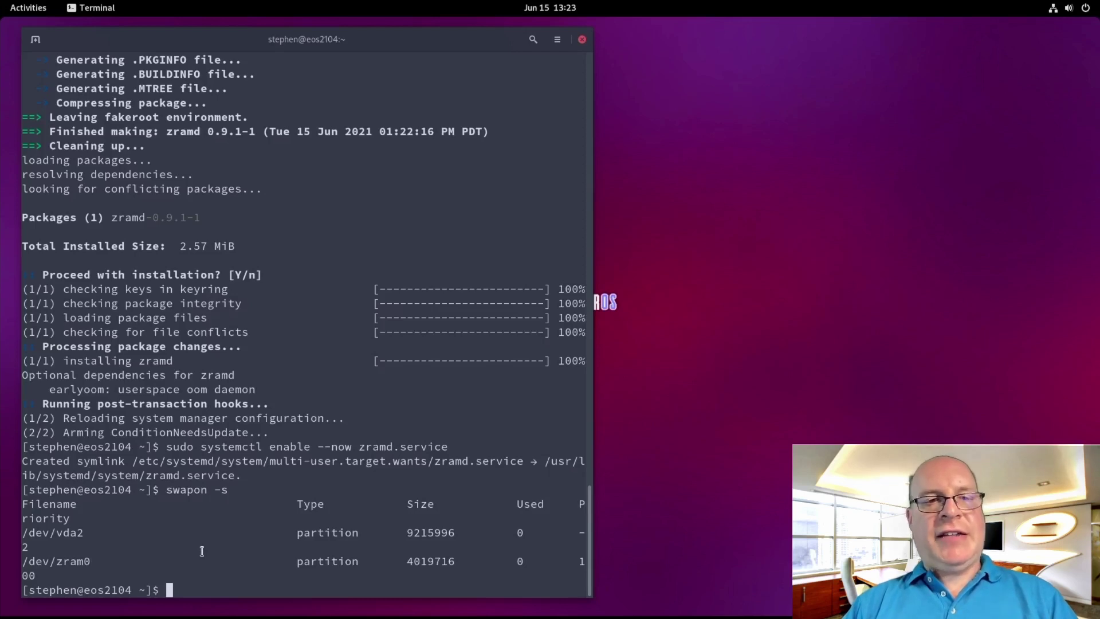
Install pipewire, pipewire-alsa/pulse/jack and xdg-desktop-portal-gtk, removing pulseaudio and pulseaudio-bluetooth
{"action": "type", "text": "yay -S"}
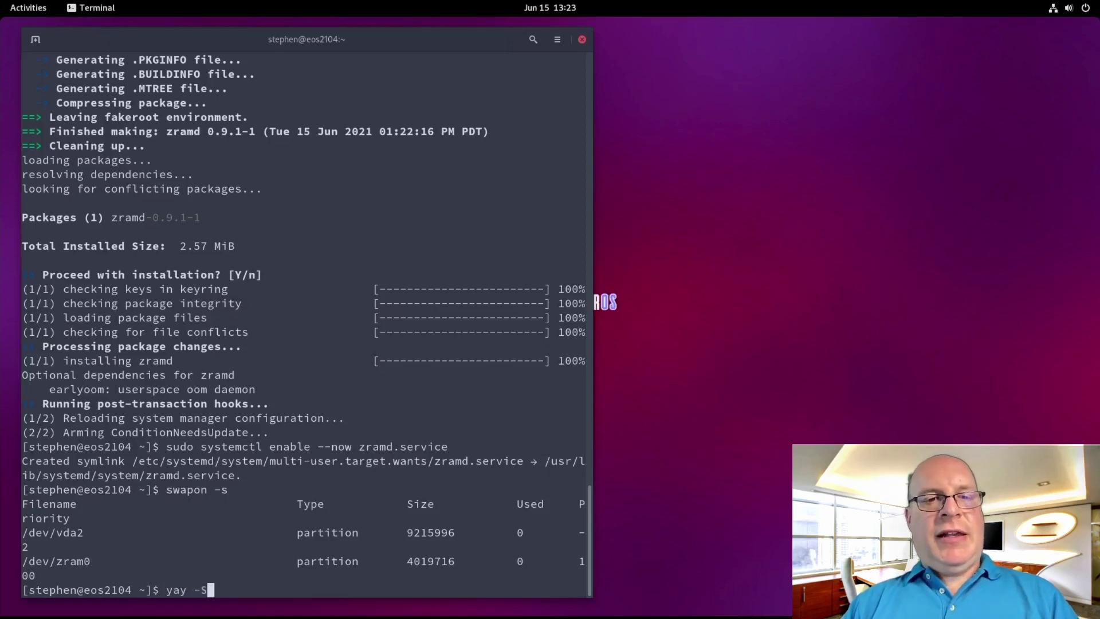
{"action": "type", "text": " pipewire"}
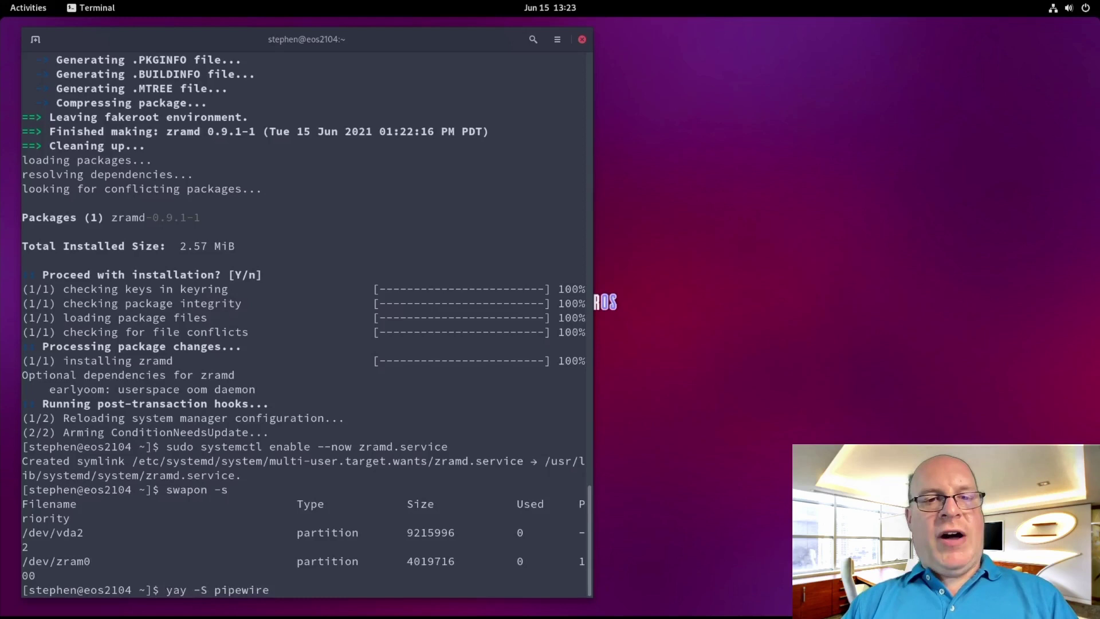
{"action": "type", "text": " pipewire"}
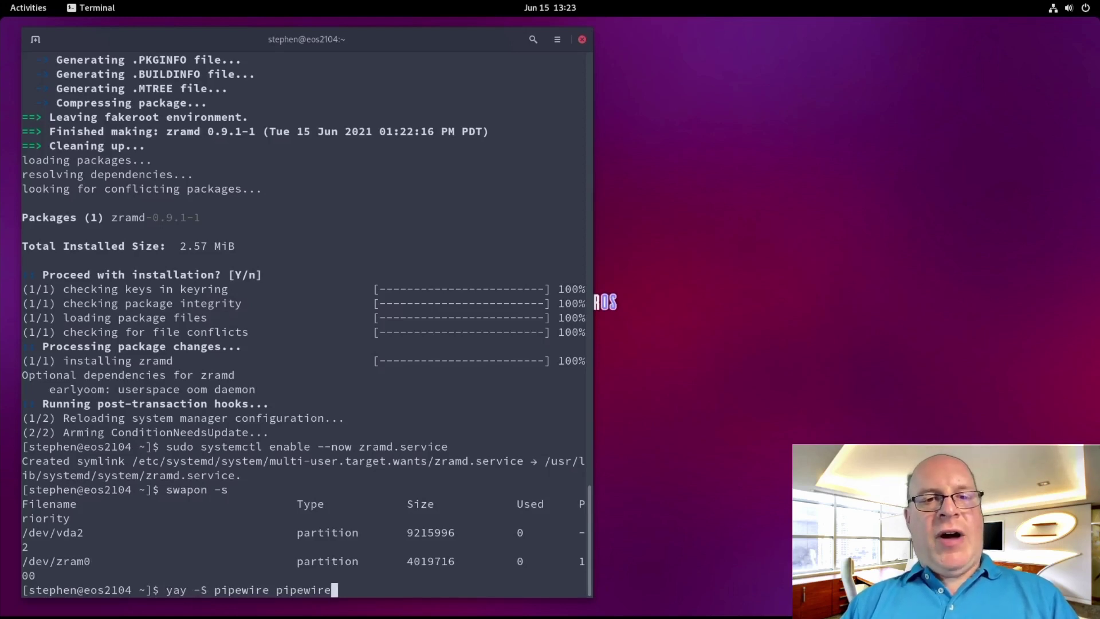
{"action": "type", "text": "-alsa pipe"}
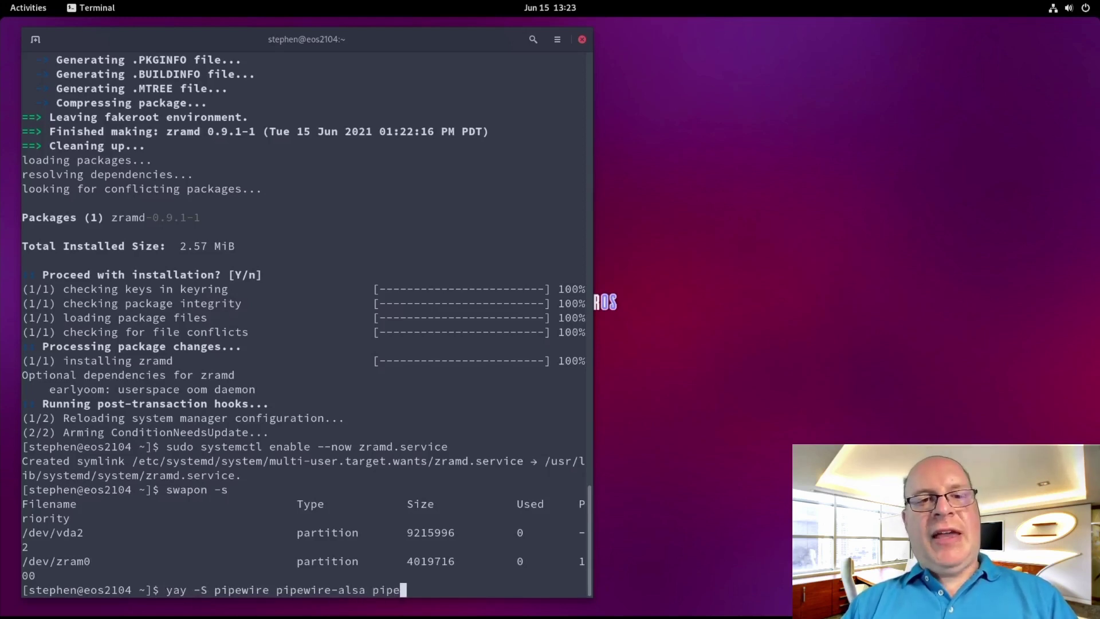
{"action": "type", "text": "wire-"}
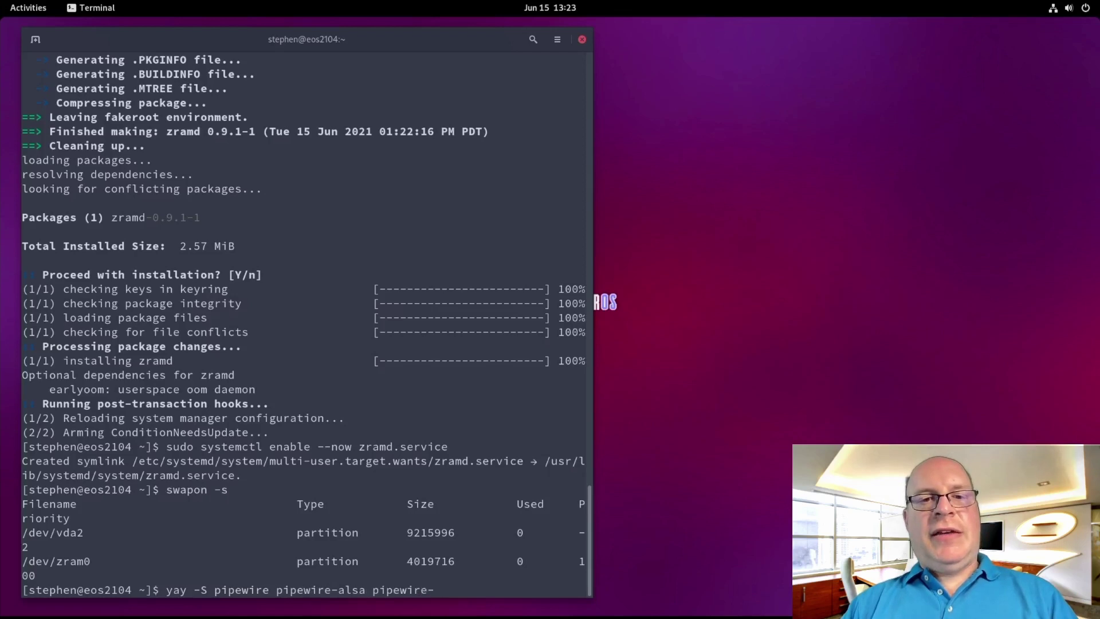
{"action": "type", "text": "pulse "}
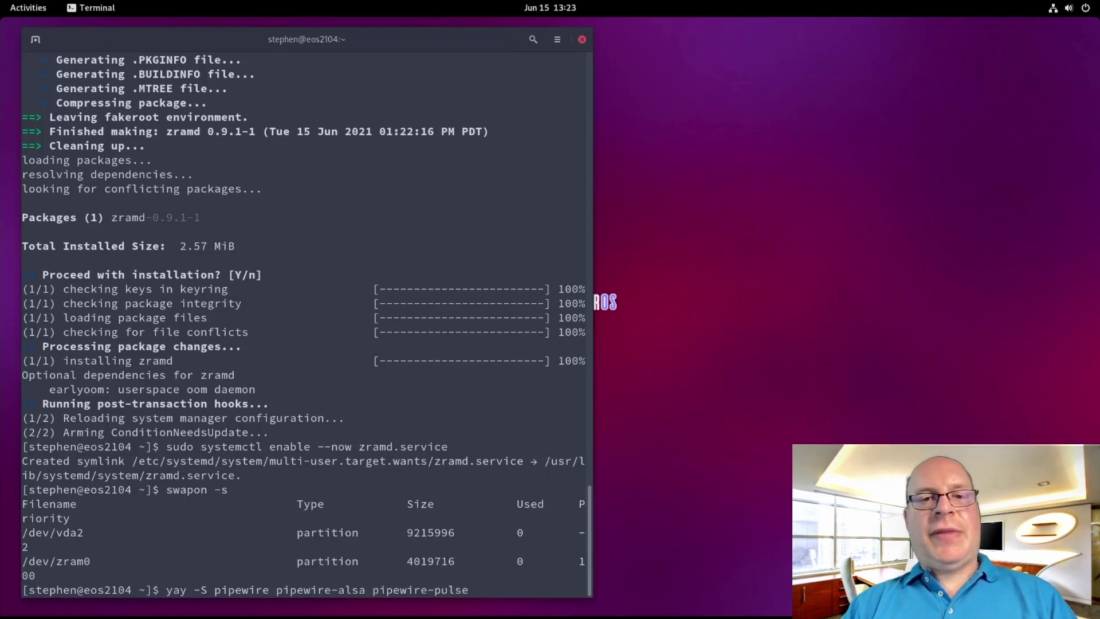
{"action": "type", "text": "pipewire"}
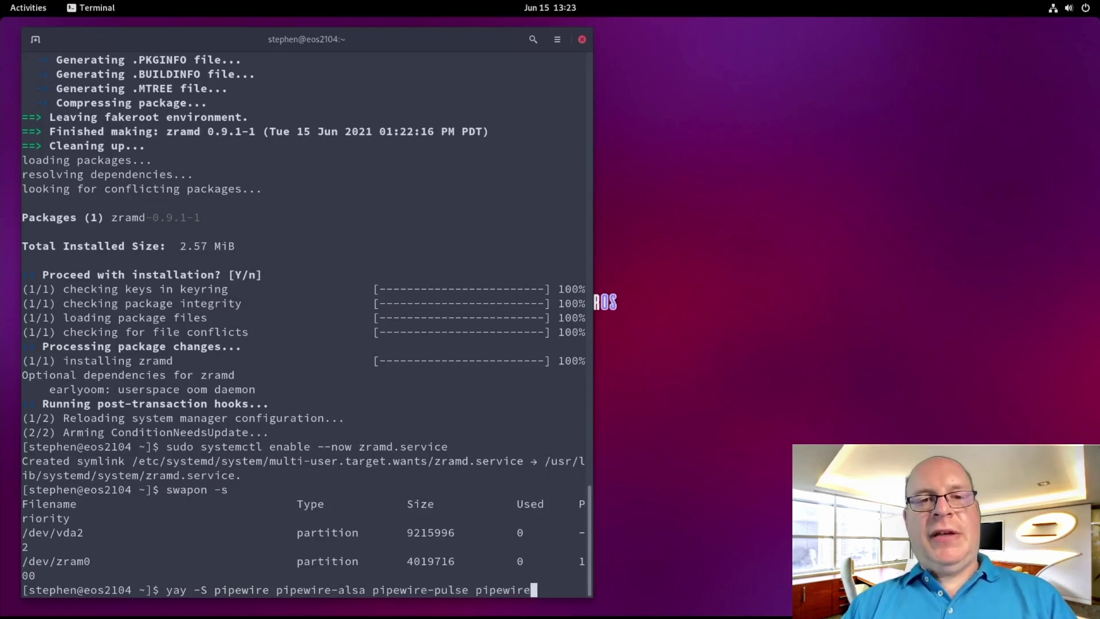
{"action": "type", "text": "-jack"}
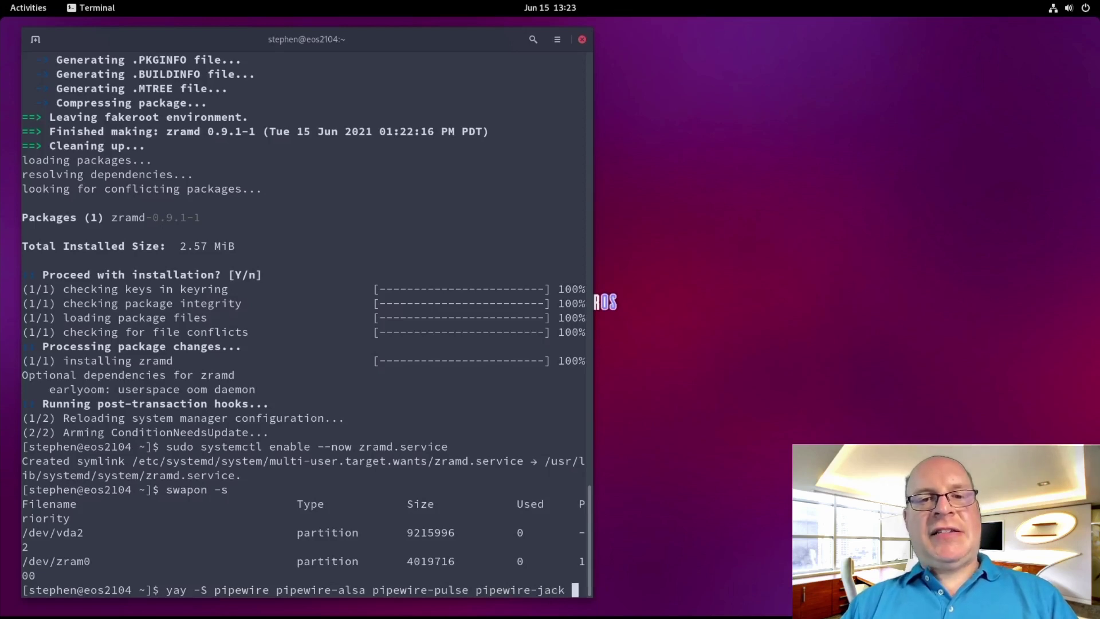
{"action": "type", "text": " xdg-desk"}
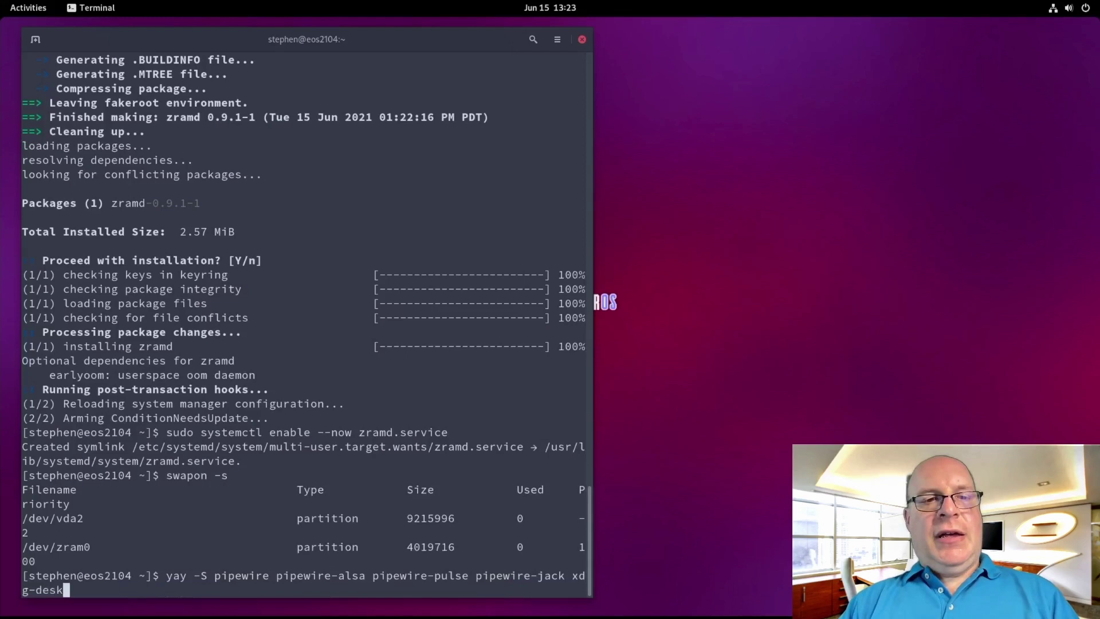
{"action": "type", "text": "top-portal"}
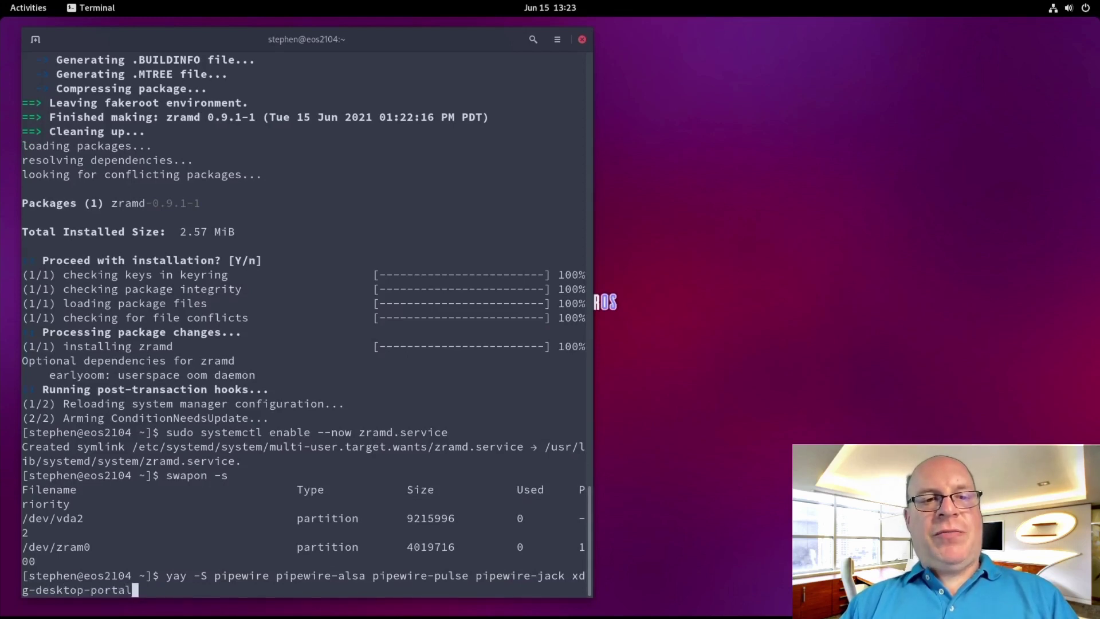
{"action": "type", "text": "-gtk"}
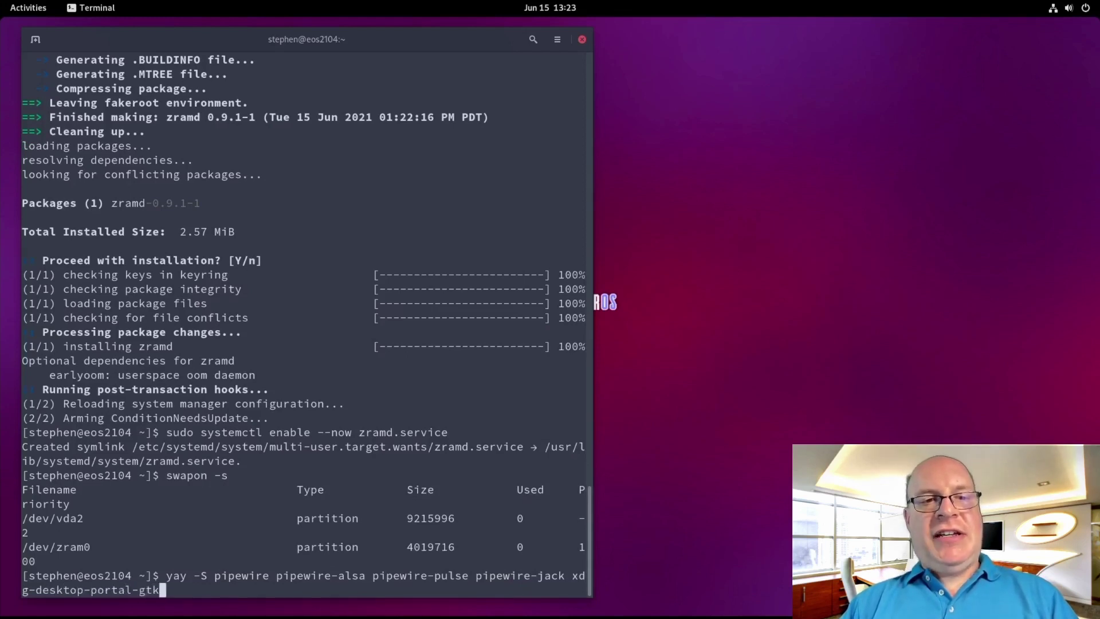
{"action": "key", "text": "Return"}
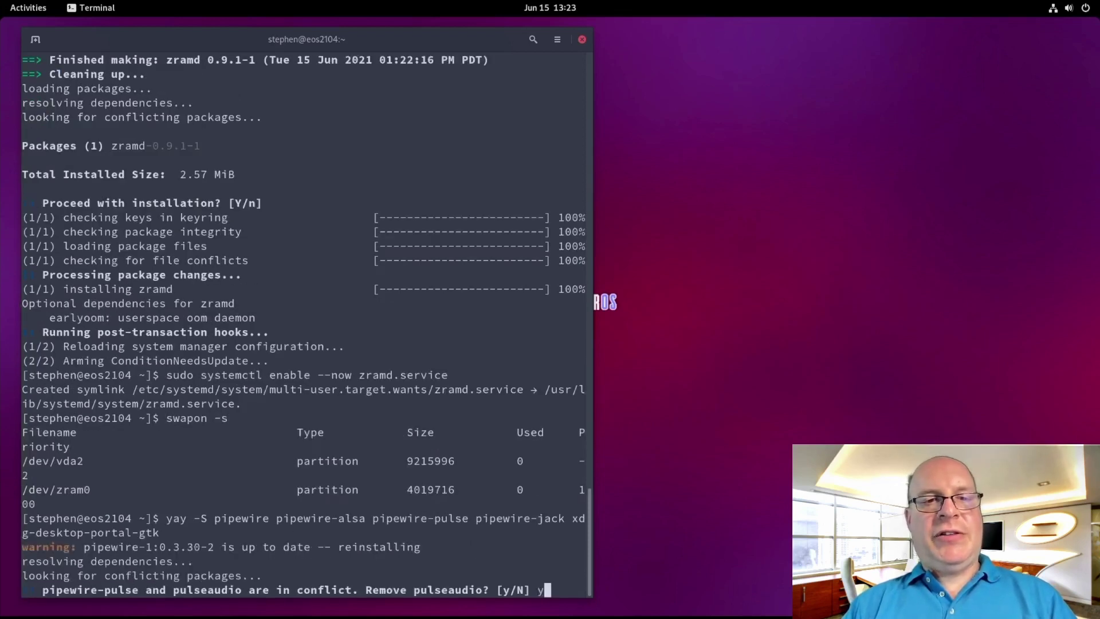
{"action": "type", "text": "y"}
{"action": "key", "text": "Return"}
{"action": "type", "text": "y"}
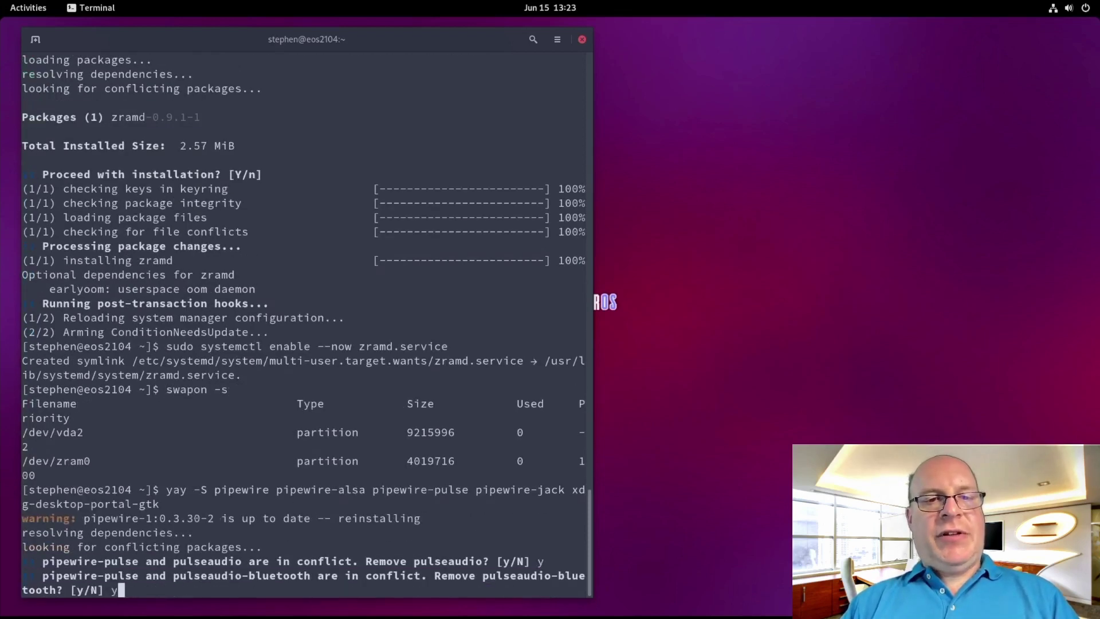
{"action": "key", "text": "Return"}
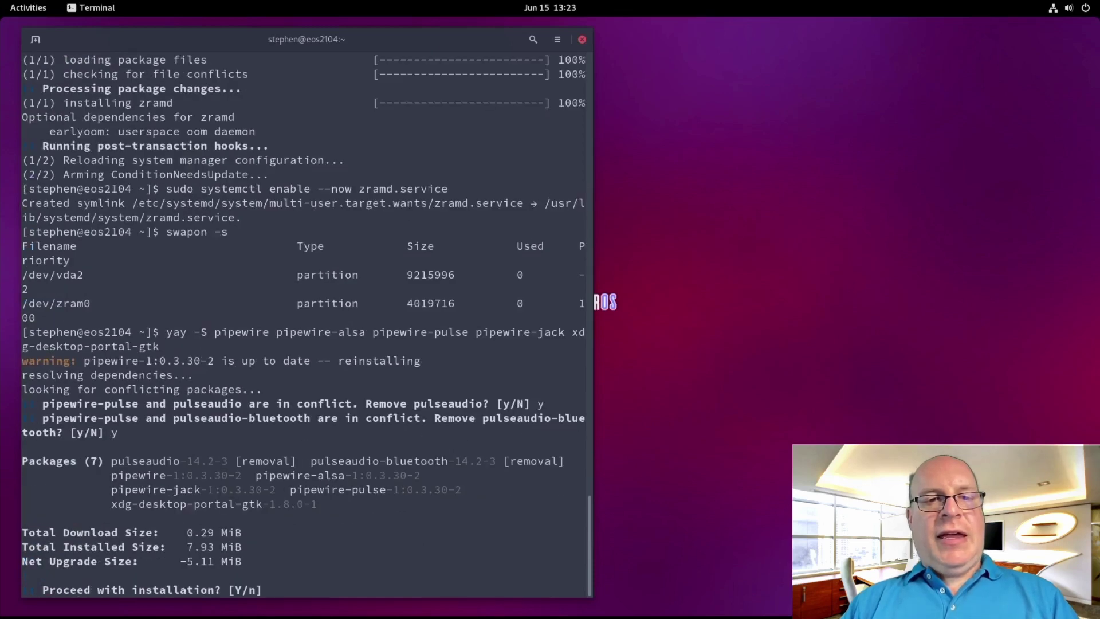
{"action": "key", "text": "Return"}
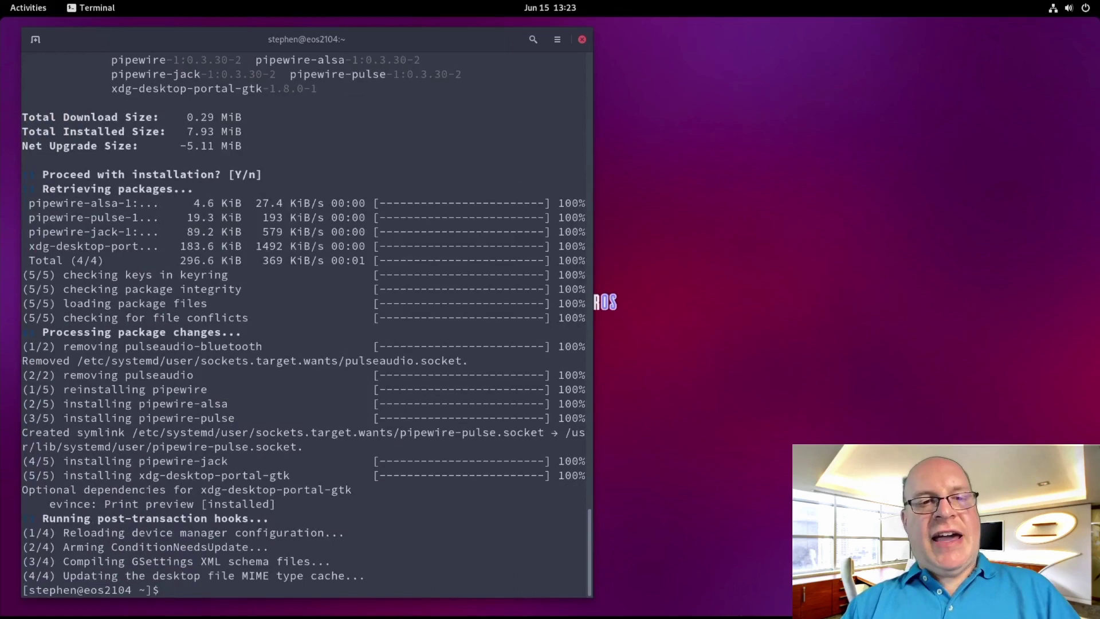
{"action": "type", "text": "pactl info"}
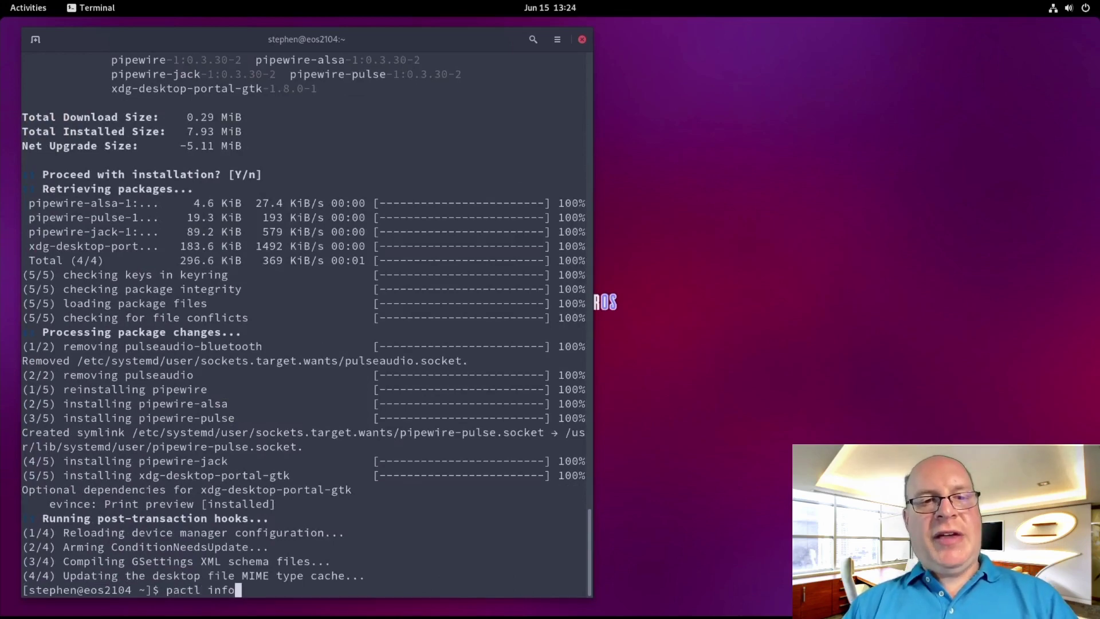
{"action": "key", "text": "Return"}
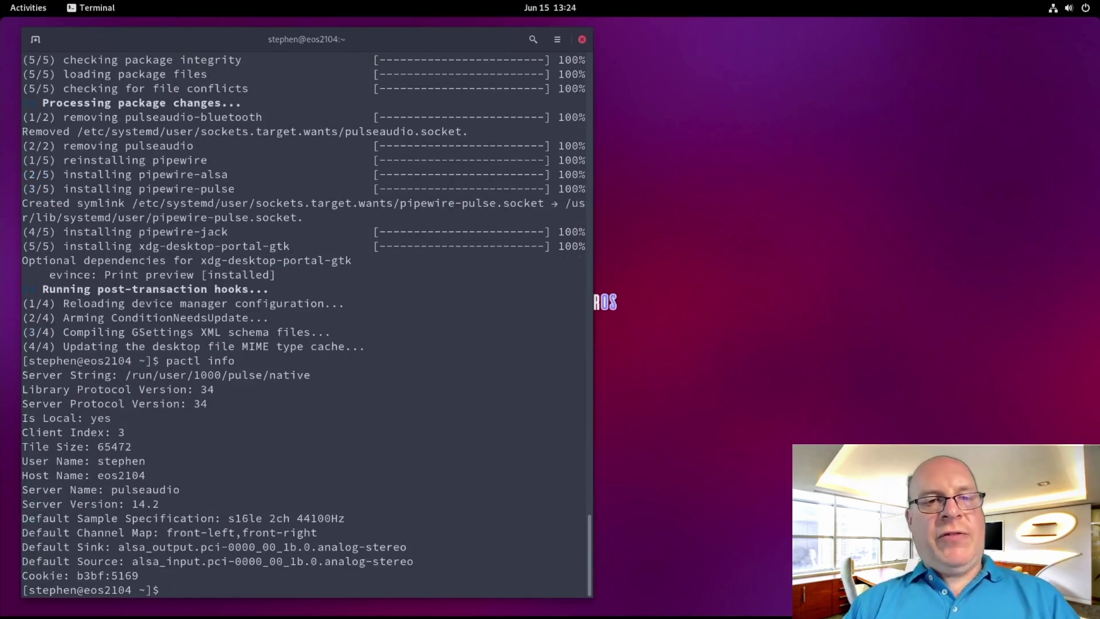
{"action": "type", "text": "sudo btrfs"}
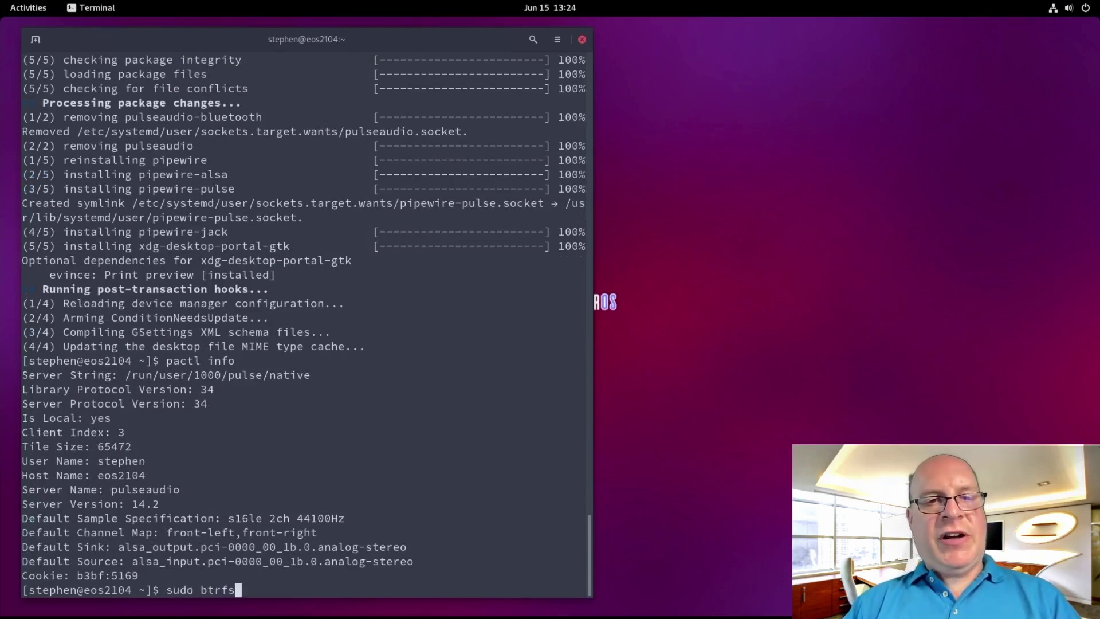
{"action": "type", "text": " subvol"}
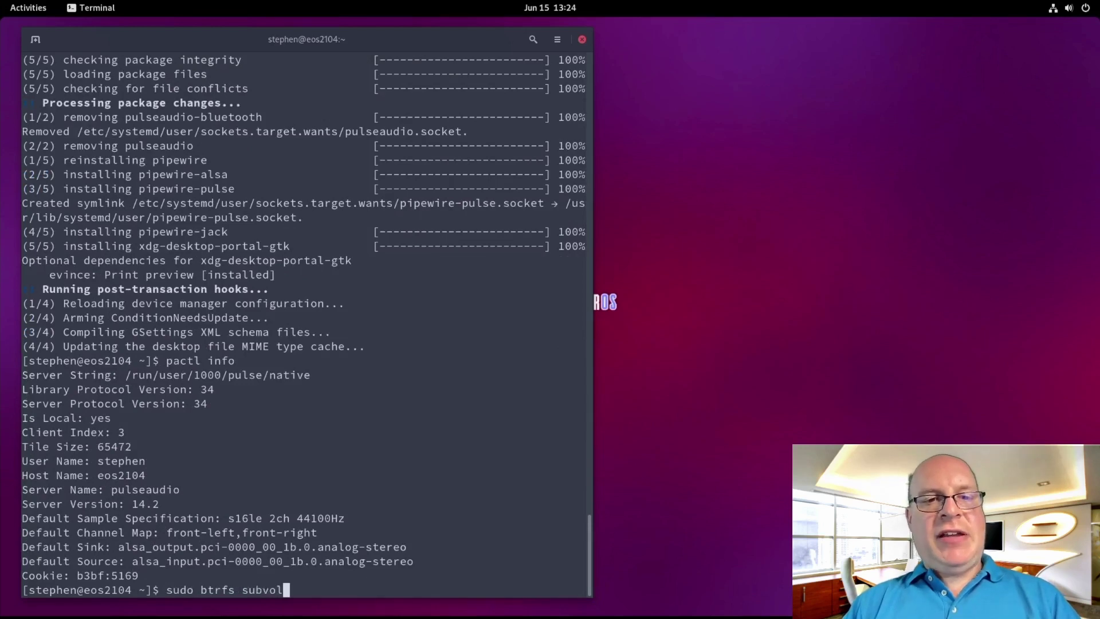
{"action": "type", "text": " list /"}
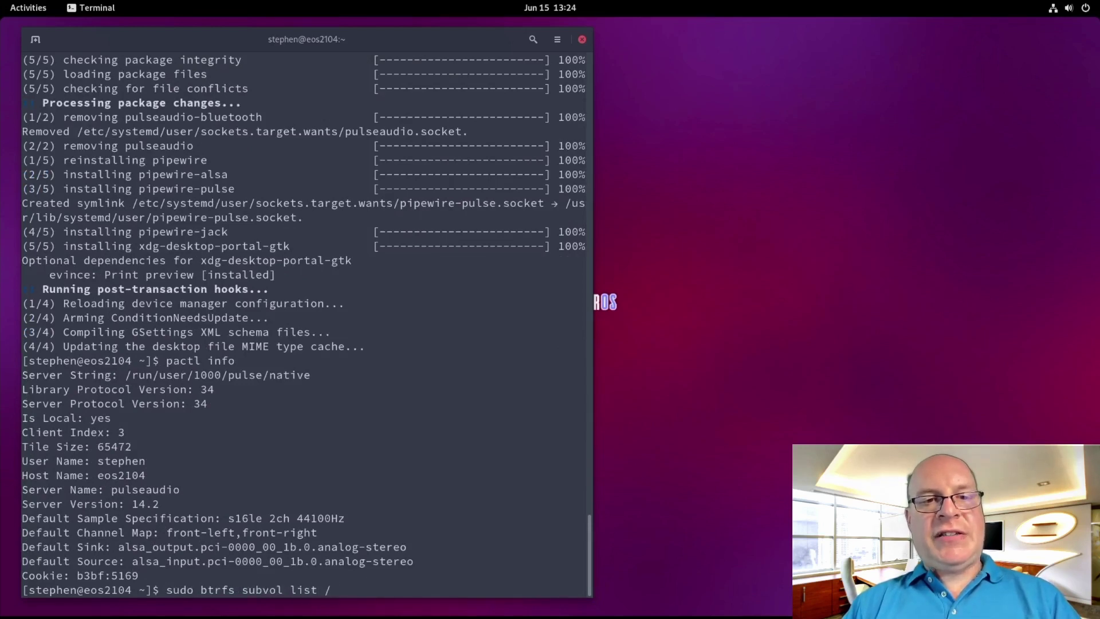
{"action": "key", "text": "Return"}
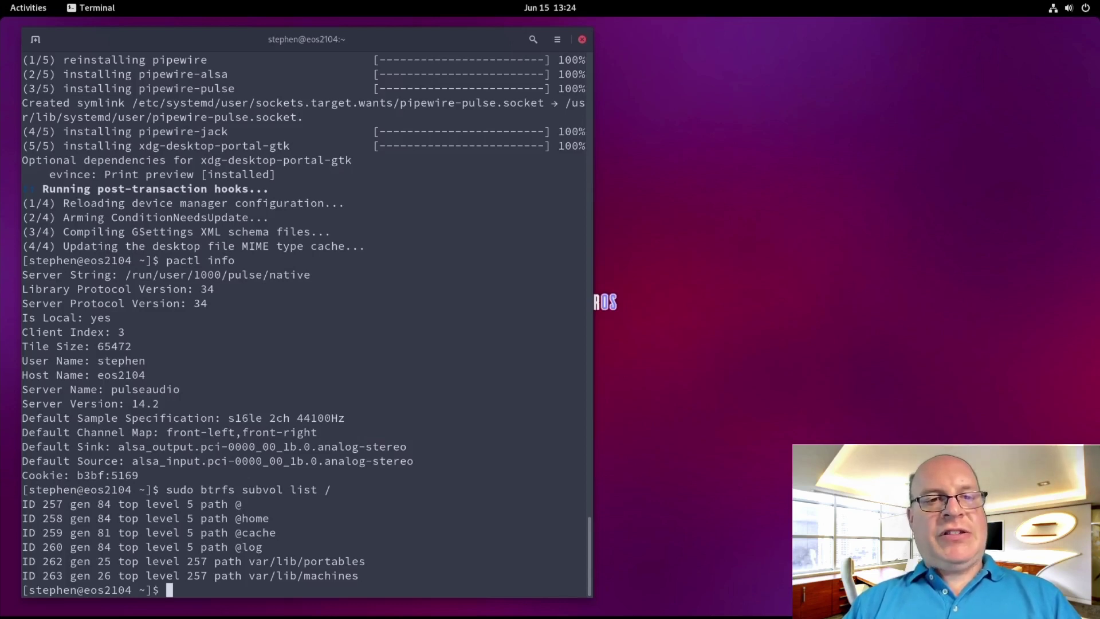
Install timeshift and timeshift-autosnap with yay, keeping the default provider and dependencies and skipping diffs
{"action": "type", "text": "yay"}
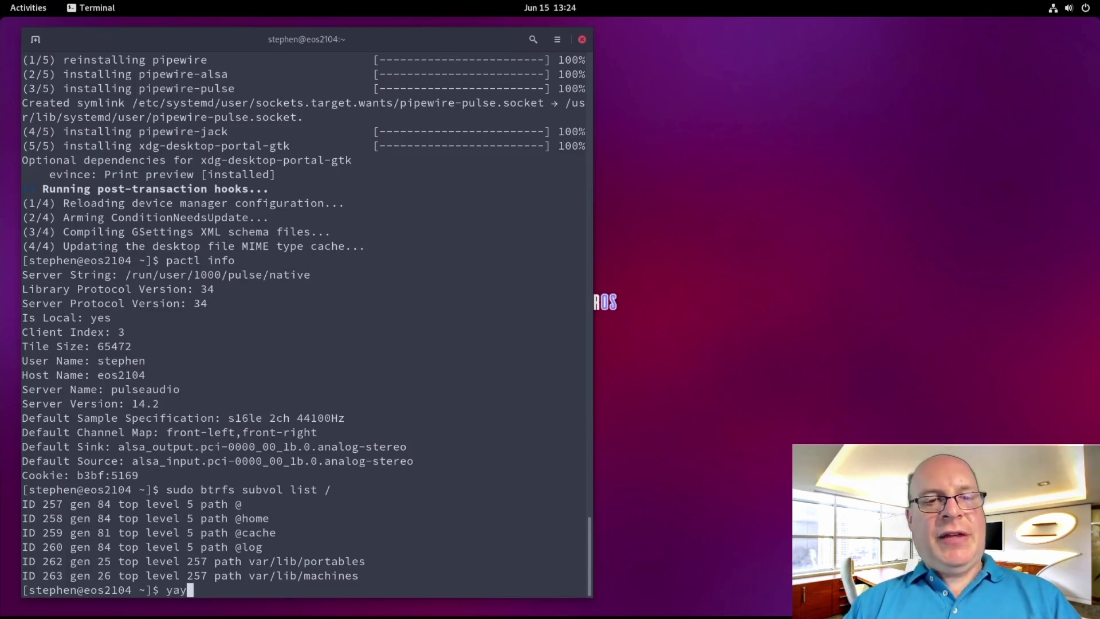
{"action": "type", "text": " -S timeshift "}
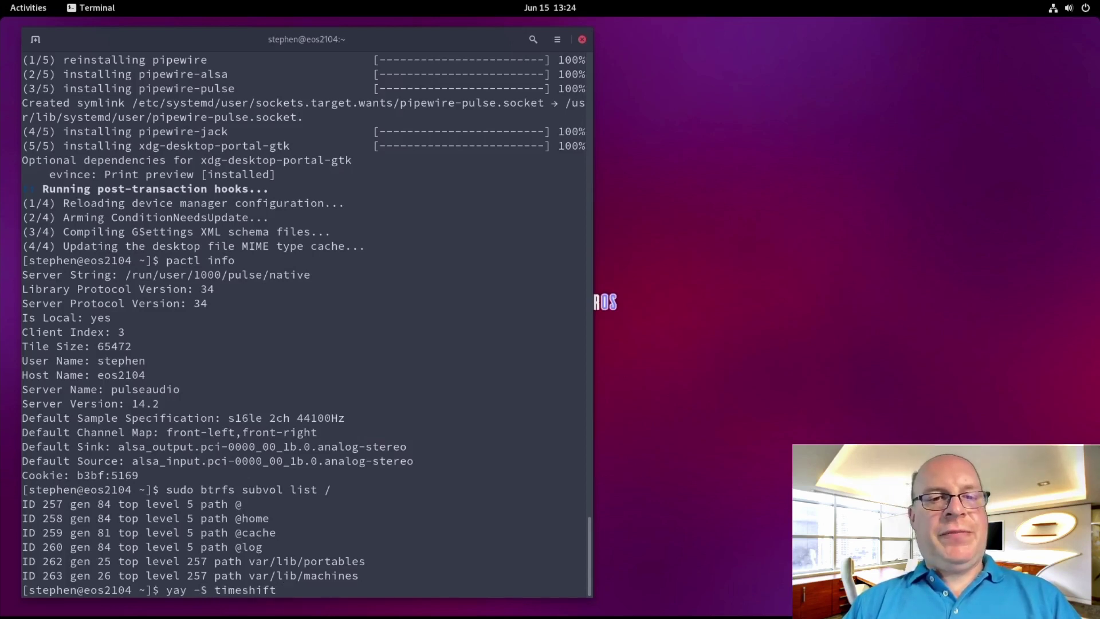
{"action": "type", "text": "timeshift"}
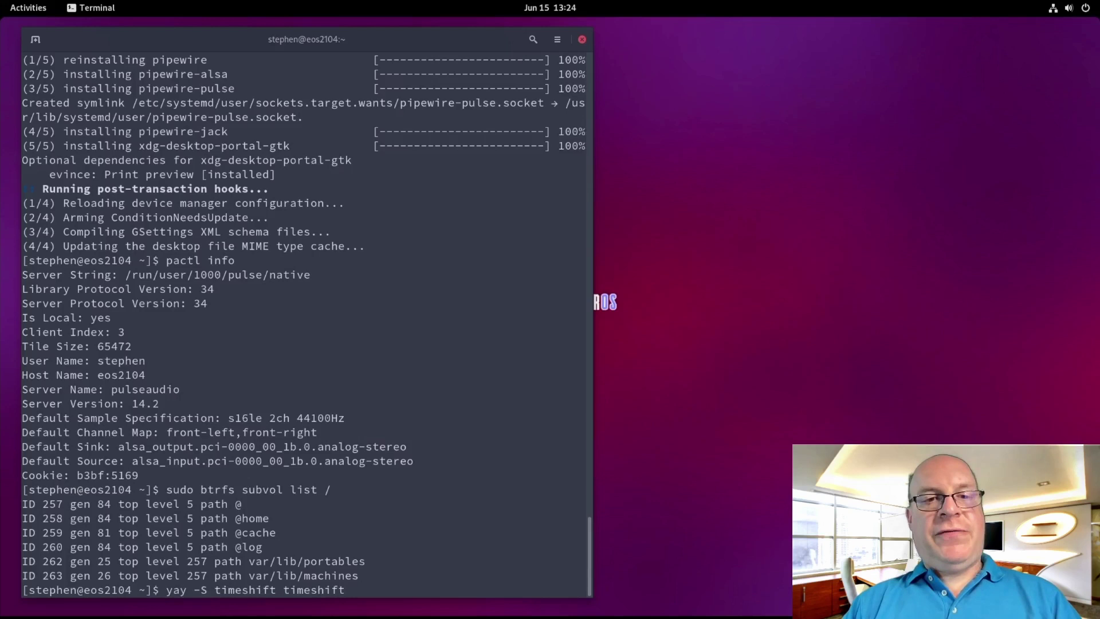
{"action": "type", "text": "-autosnap"}
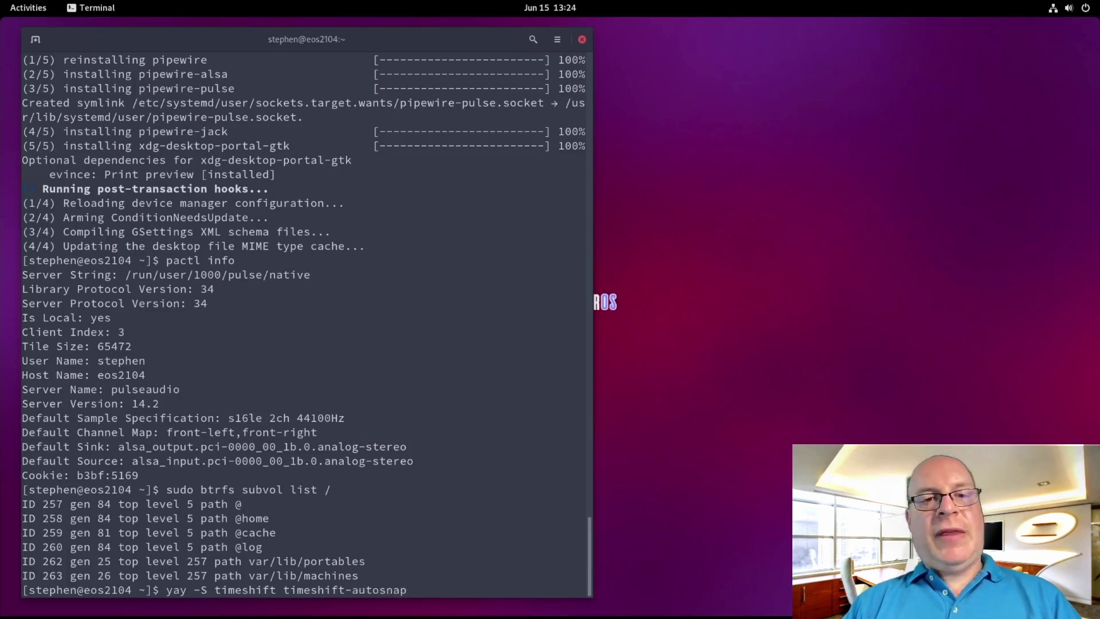
{"action": "key", "text": "Return"}
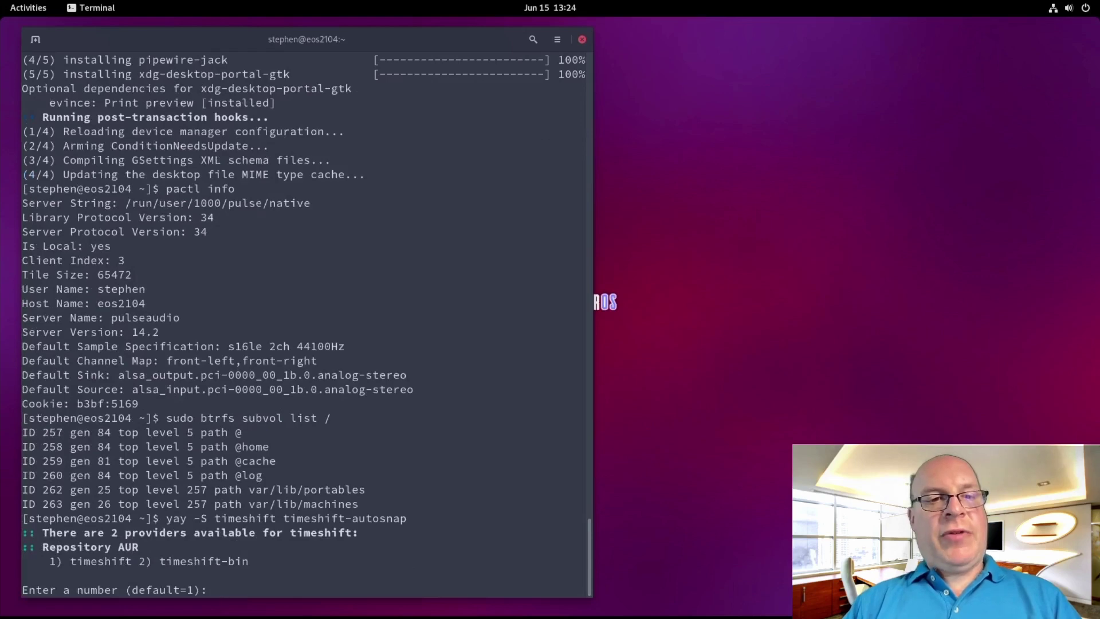
{"action": "key", "text": "Return"}
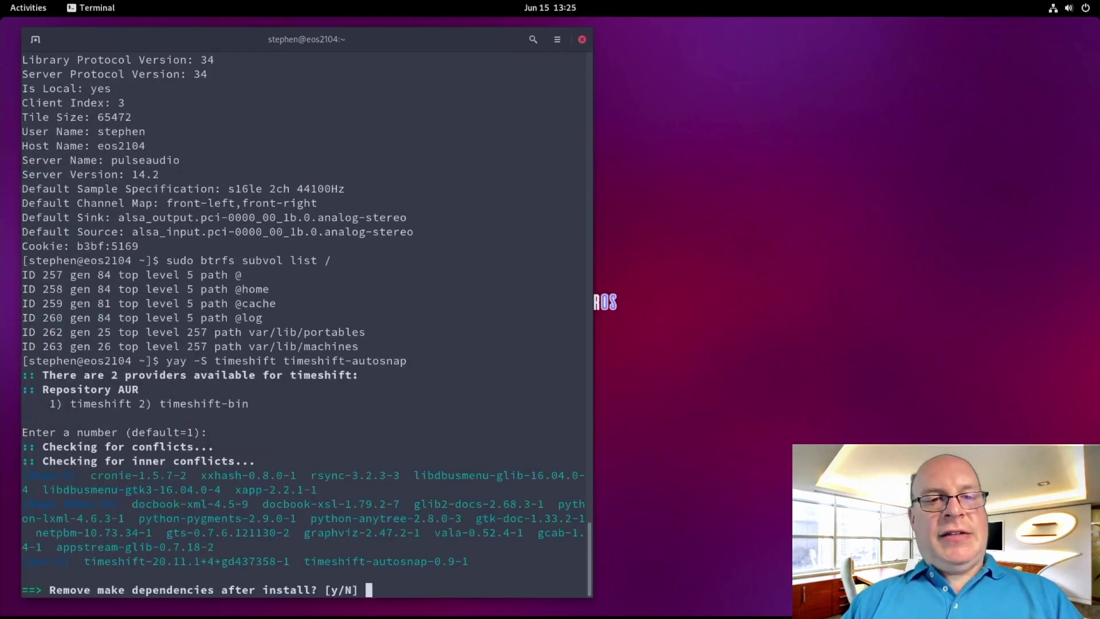
{"action": "key", "text": "Return"}
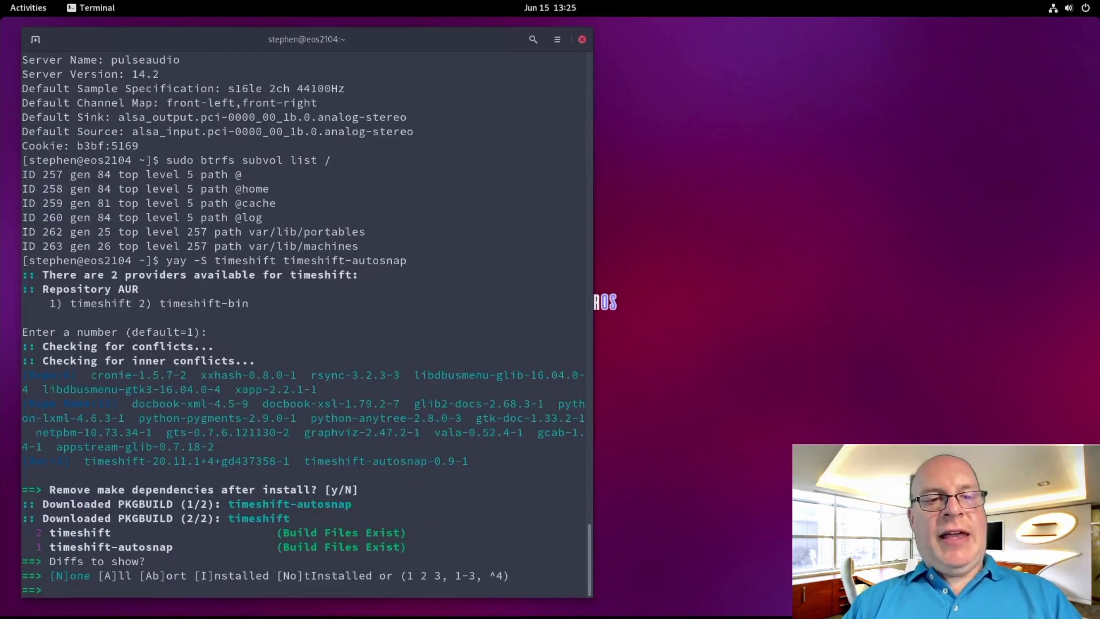
{"action": "type", "text": "N"}
{"action": "key", "text": "Return"}
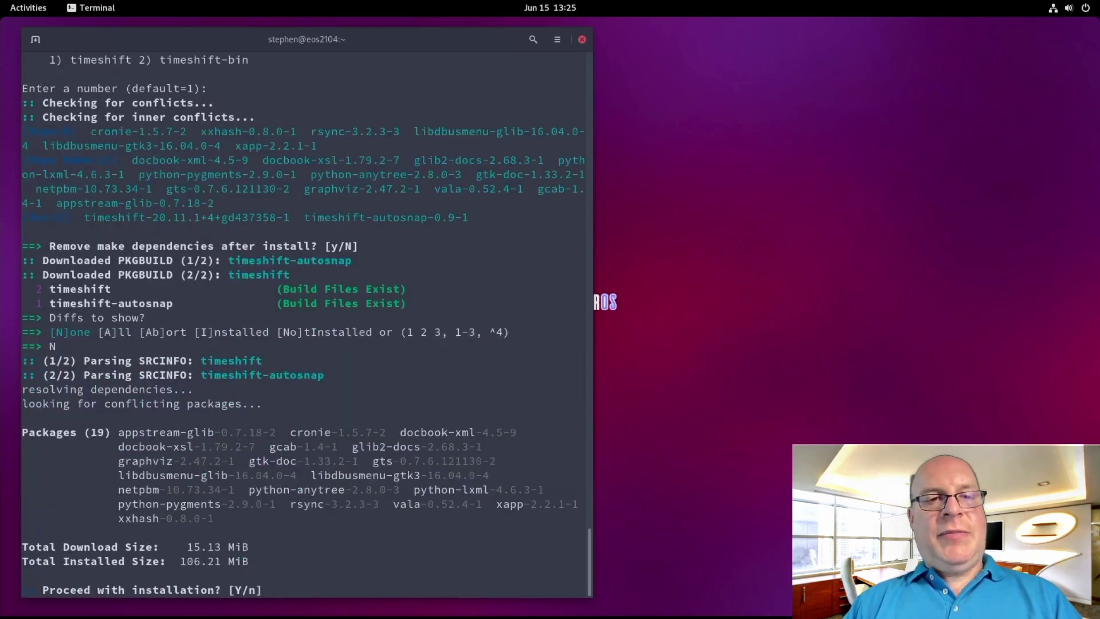
{"action": "key", "text": "Return"}
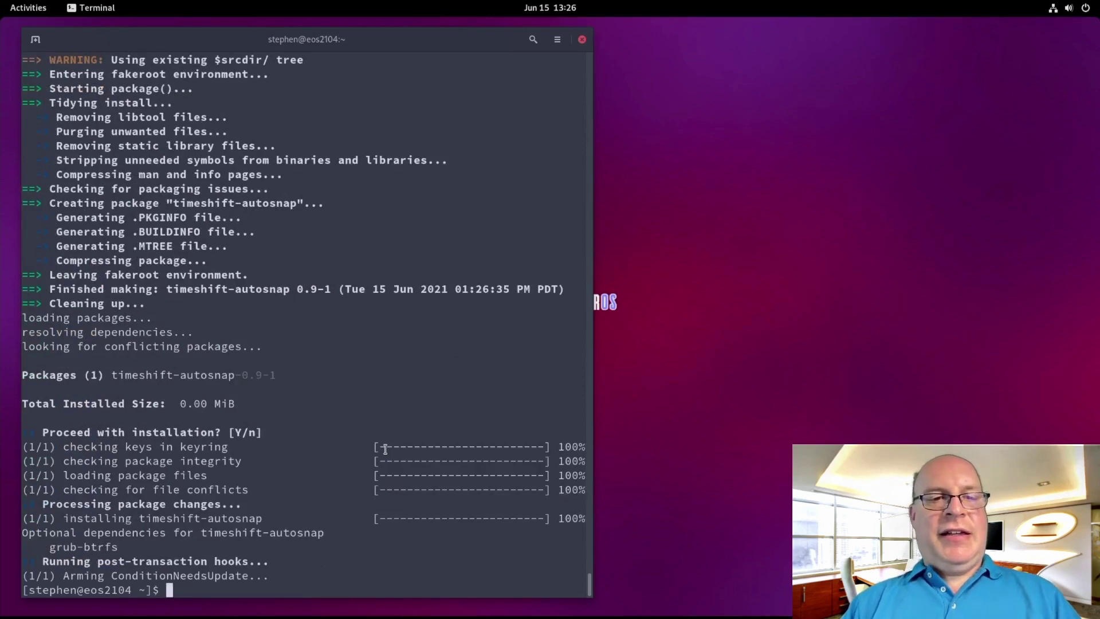
Close the terminal, then launch Timeshift from the Activities search and authenticate with the administrator password
{"action": "type", "text": "exit"}
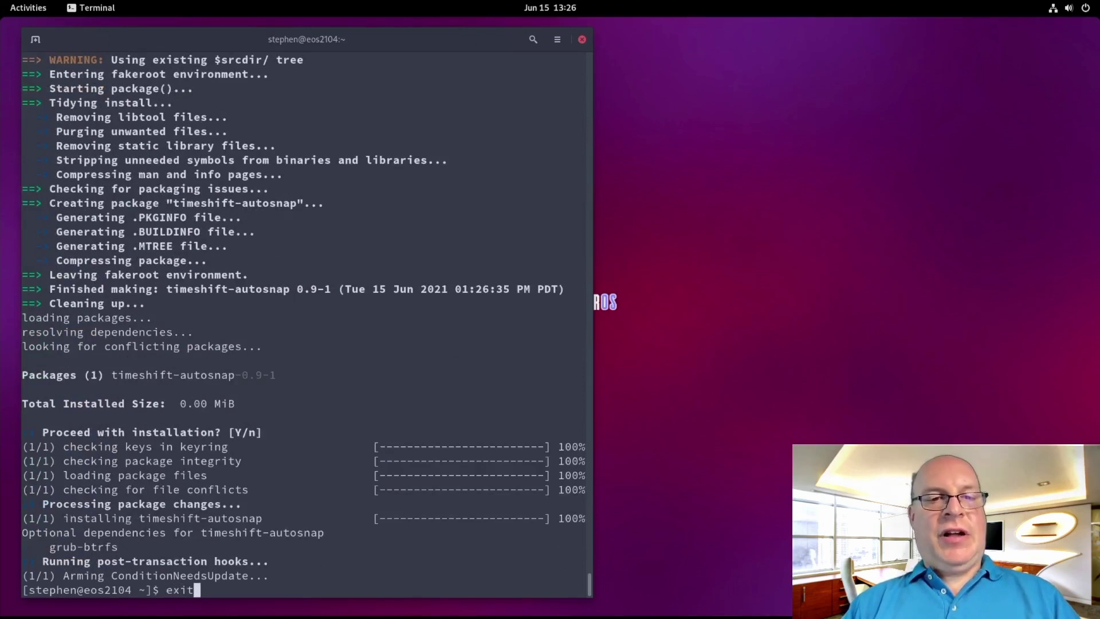
{"action": "key", "text": "Return"}
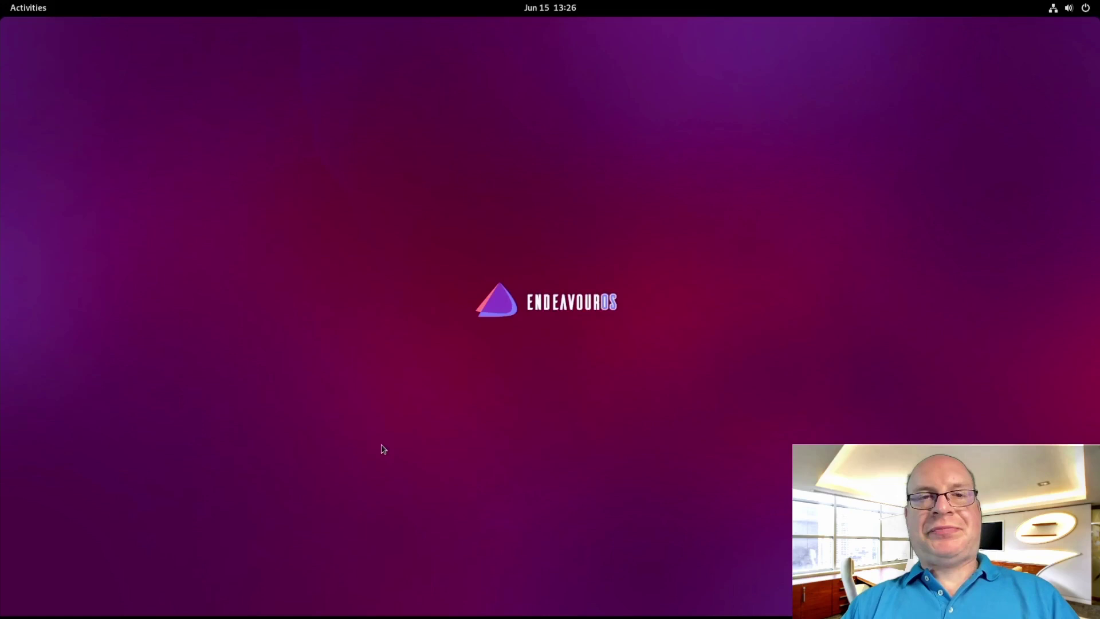
{"action": "key", "text": "super"}
{"action": "type", "text": "time"}
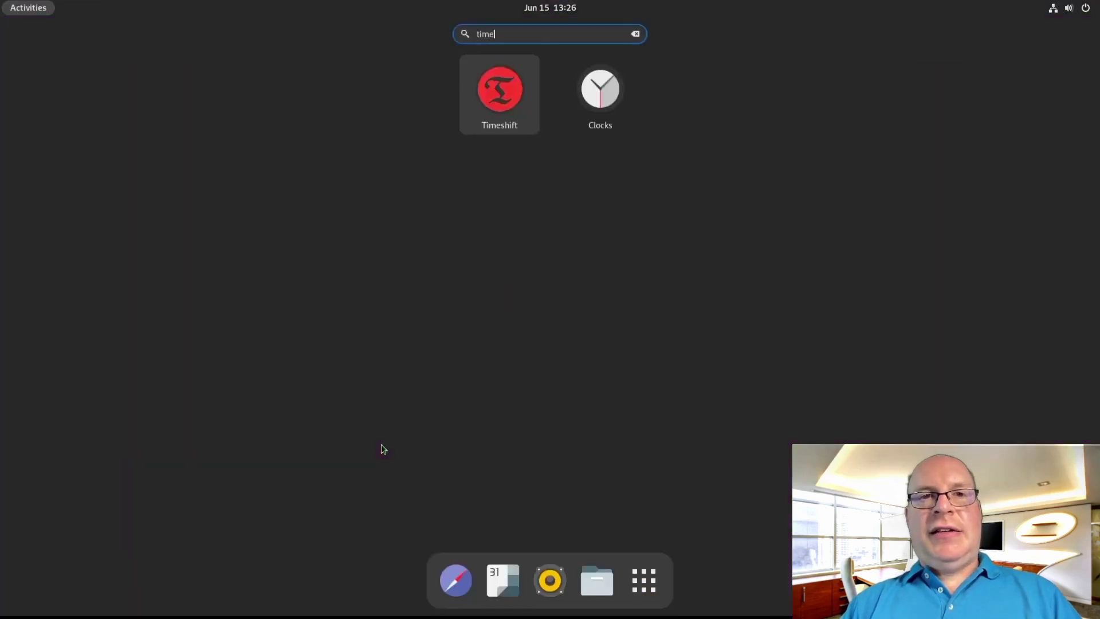
{"action": "key", "text": "Return"}
{"action": "type", "text": "********"}
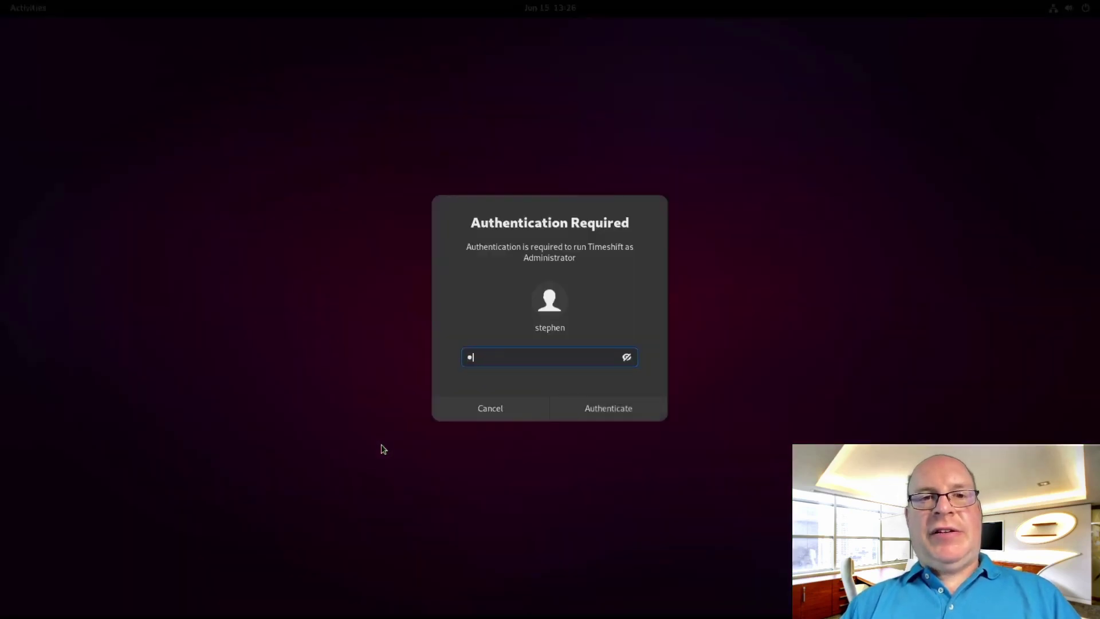
{"action": "key", "text": "Return"}
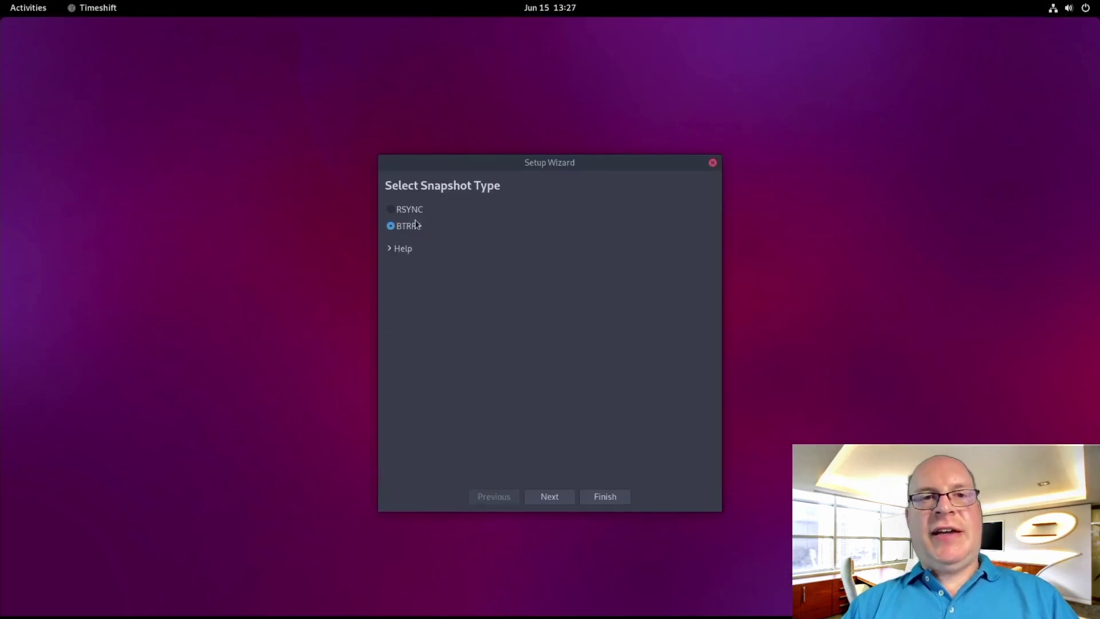
{"action": "left_click", "coordinate": [560, 497]}
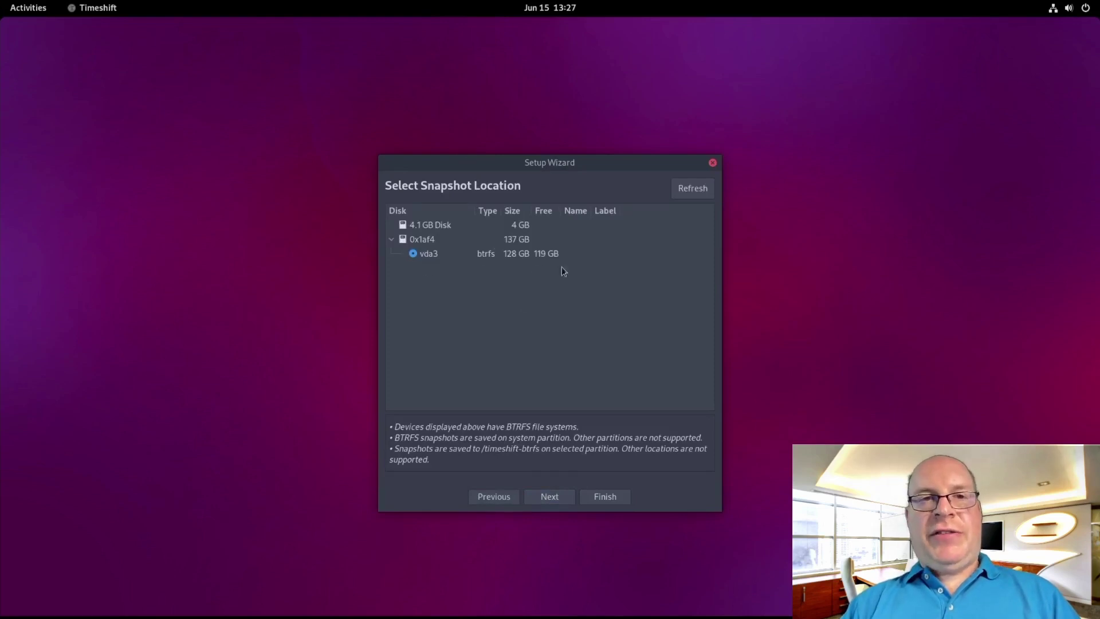
{"action": "left_click", "coordinate": [554, 497]}
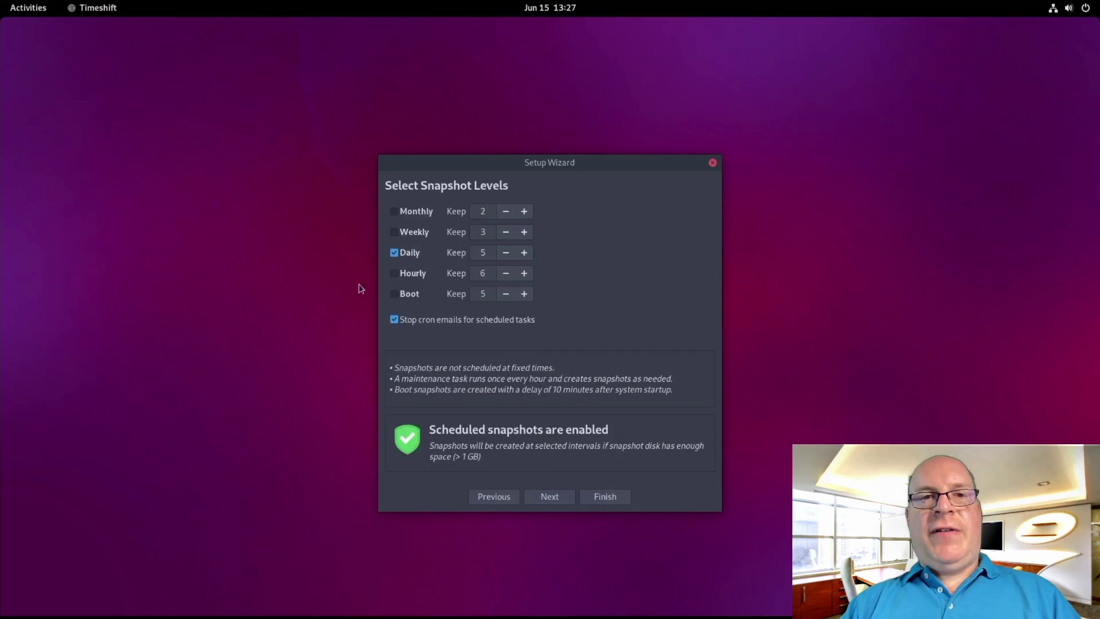
{"action": "left_click", "coordinate": [554, 500]}
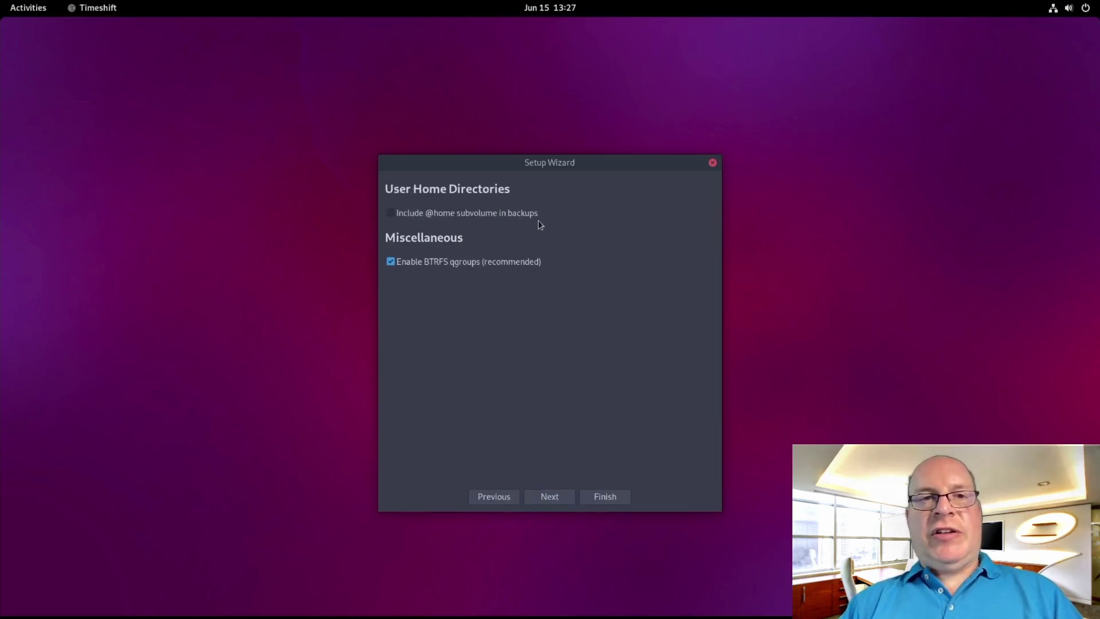
{"action": "left_click", "coordinate": [550, 497]}
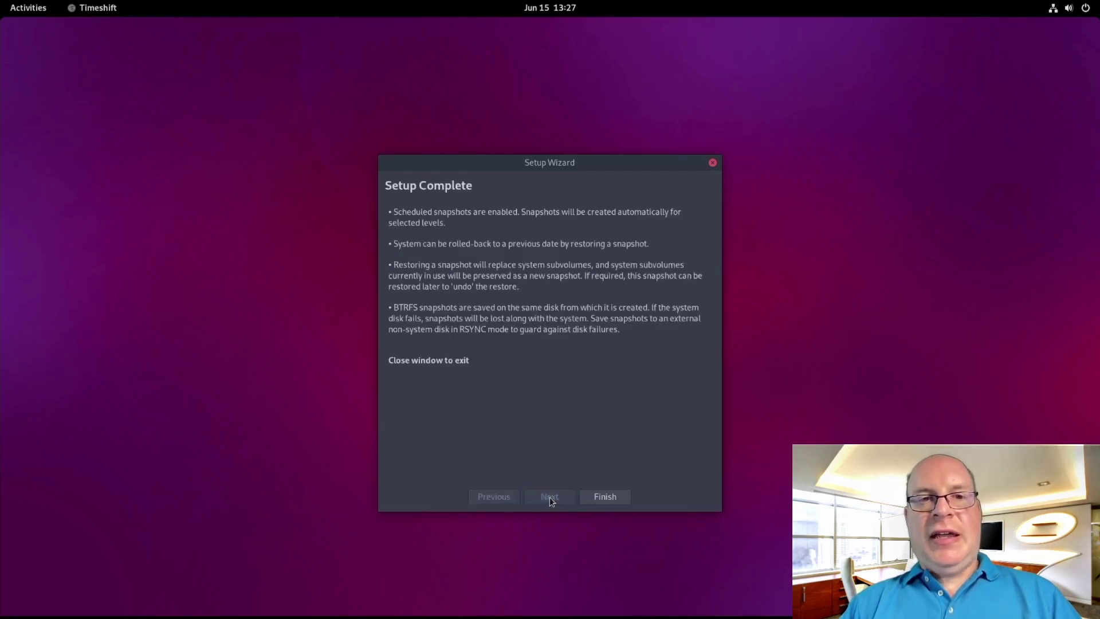
{"action": "left_click", "coordinate": [606, 497]}
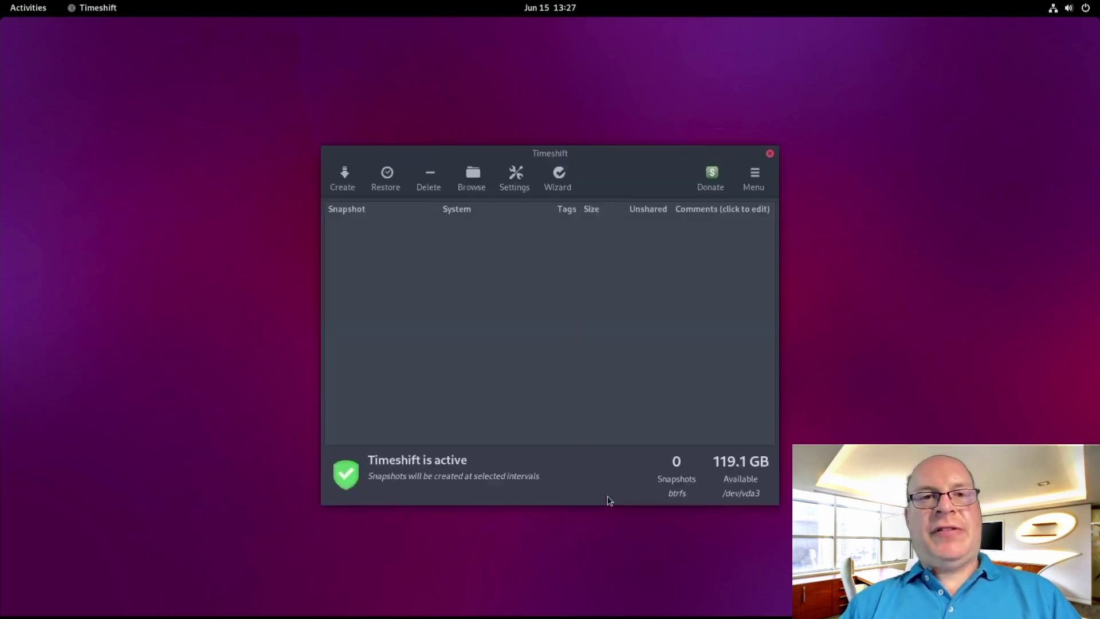
{"action": "left_click", "coordinate": [343, 179]}
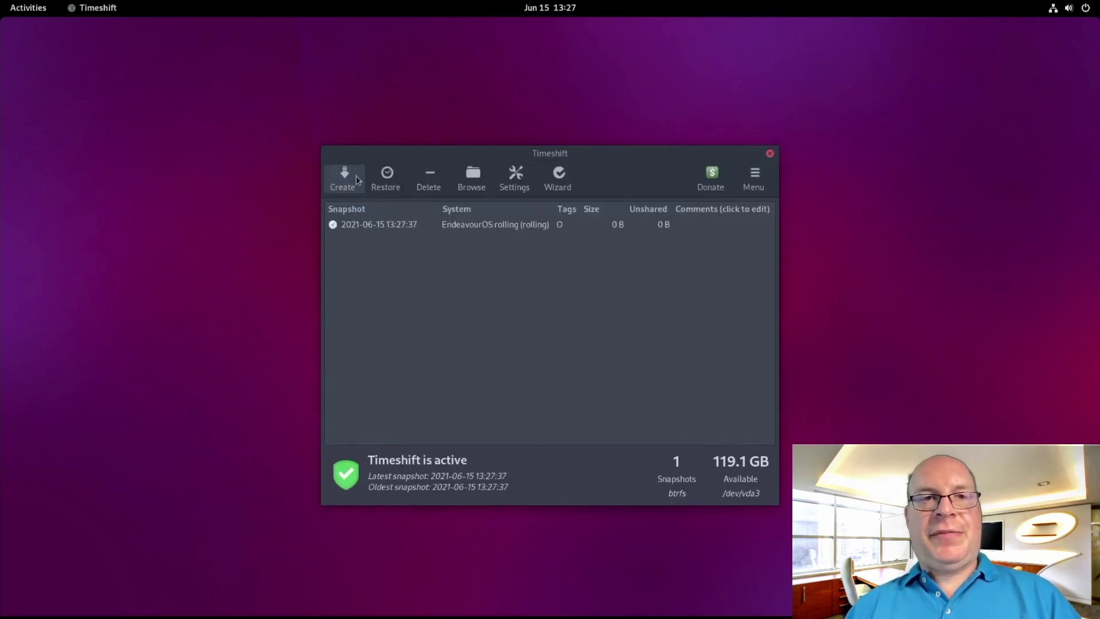
{"action": "left_click", "coordinate": [770, 154]}
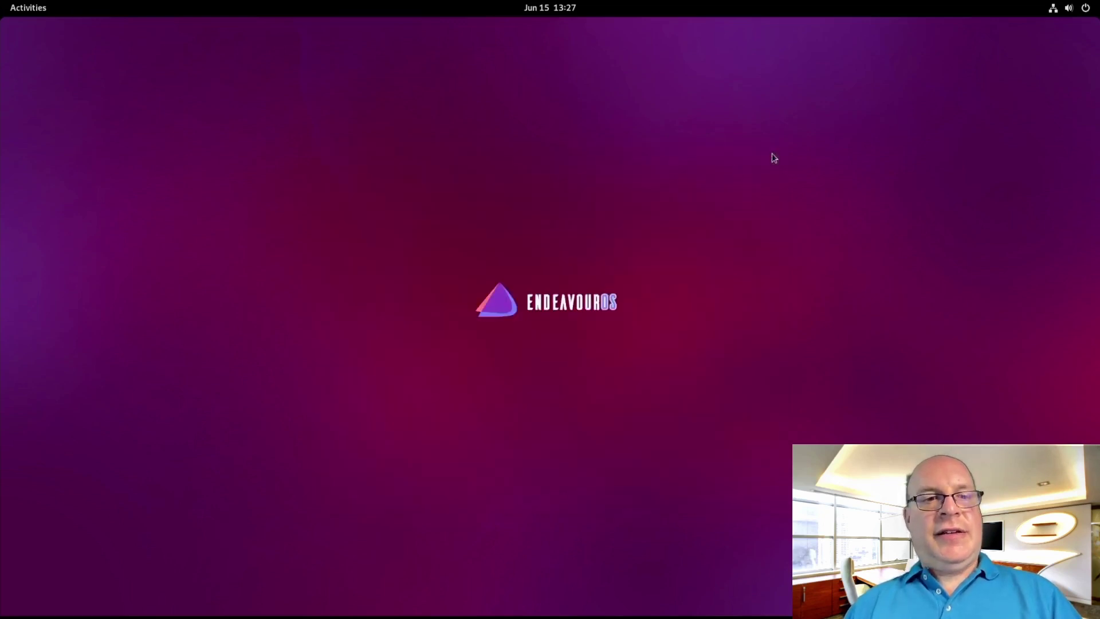
Browse the application grid to its third page, showing Tweaks, Welcome, XTerm, YAD settings and Timeshift
{"action": "key", "text": "super"}
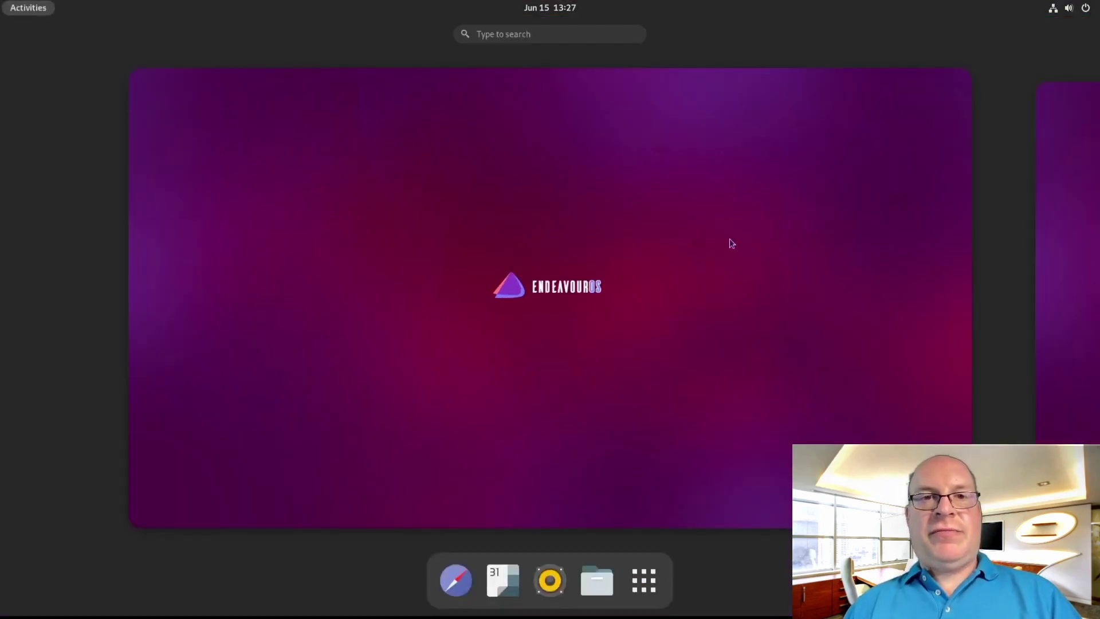
{"action": "left_click", "coordinate": [643, 580]}
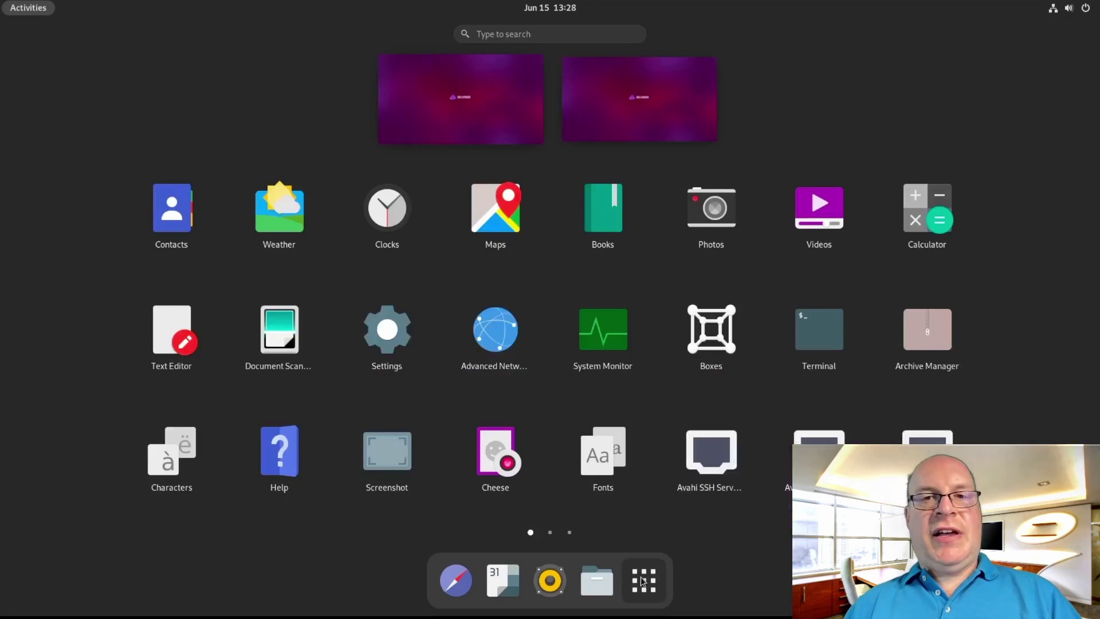
{"action": "left_click", "coordinate": [550, 534]}
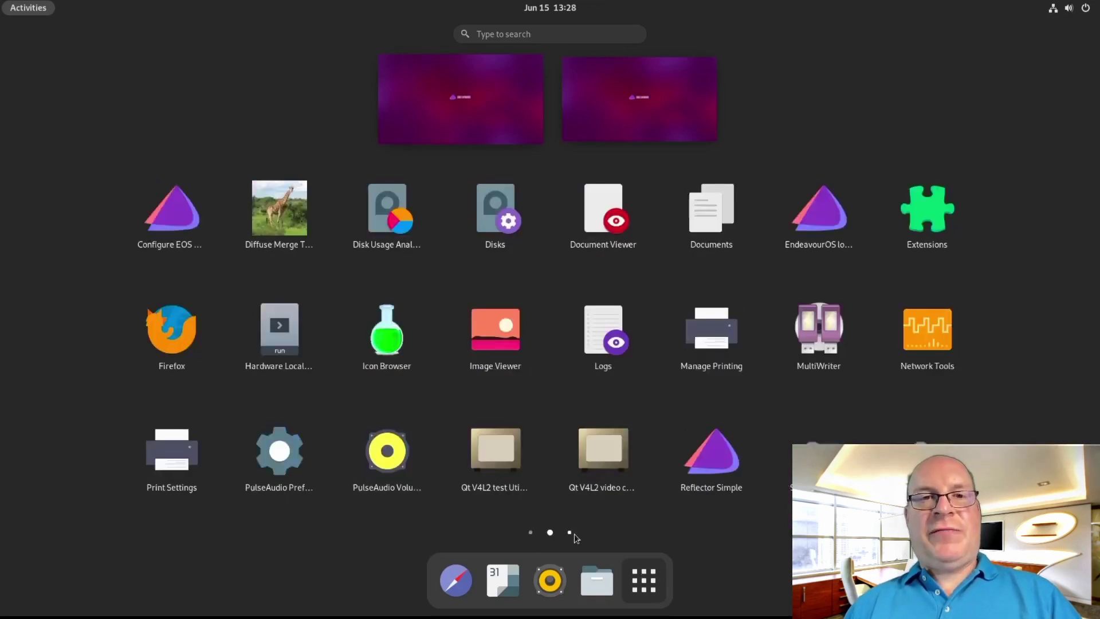
{"action": "left_click", "coordinate": [570, 532]}
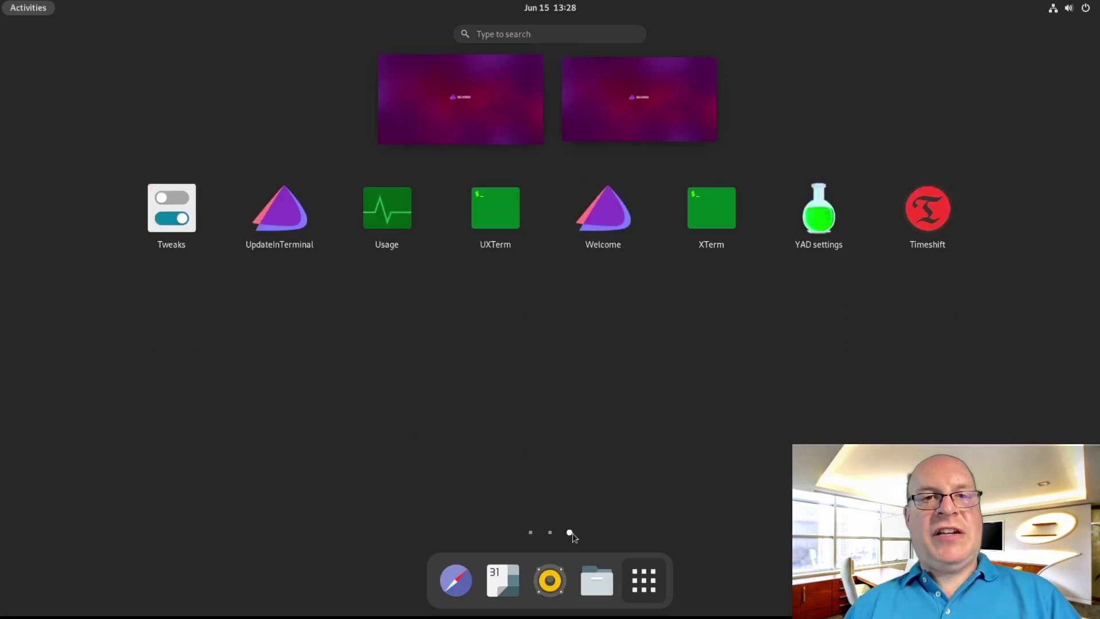